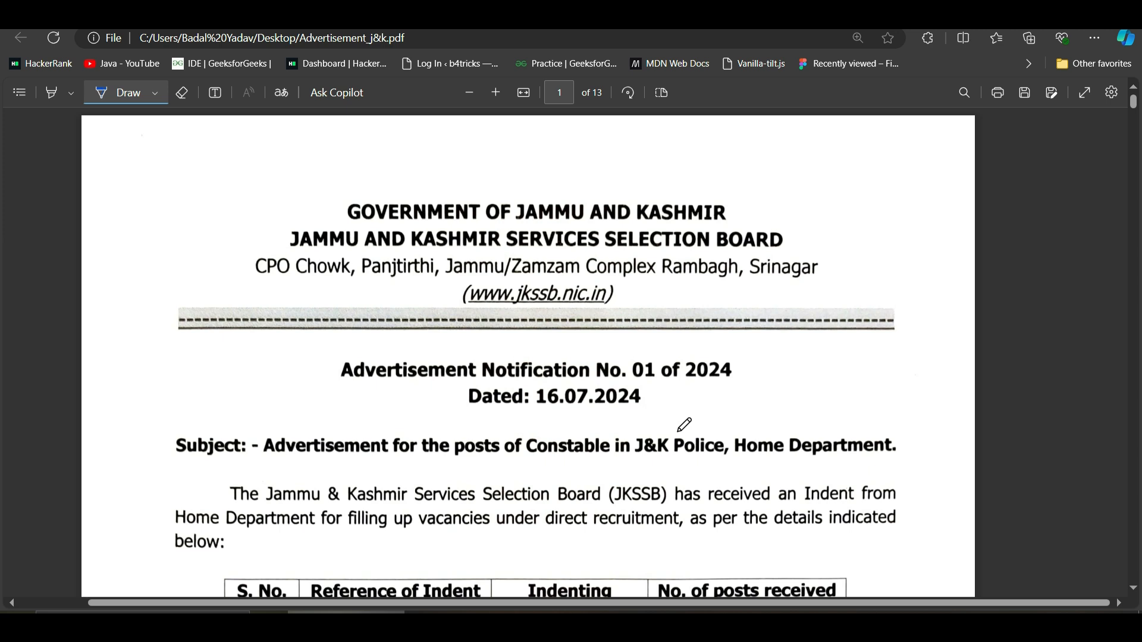
# Step: Underline TOTAL and its 4002 figure in the posts table, and circle 4002 in the total number of posts advertised
pyautogui.scroll(-6, 702, 437)
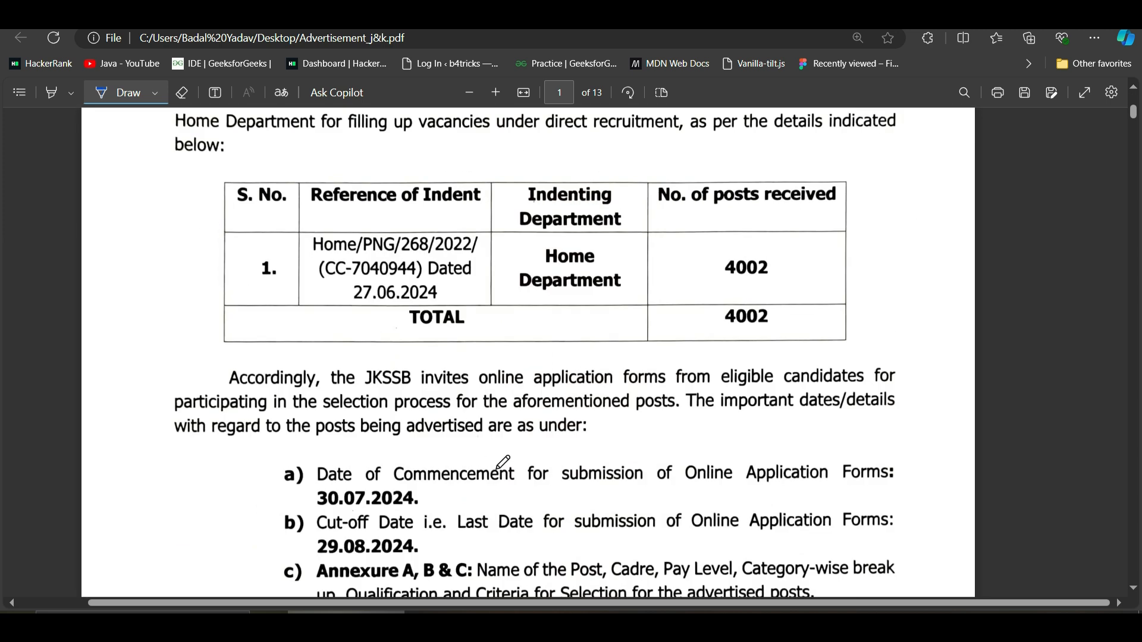
pyautogui.moveTo(418, 329); pyautogui.dragTo(482, 319)
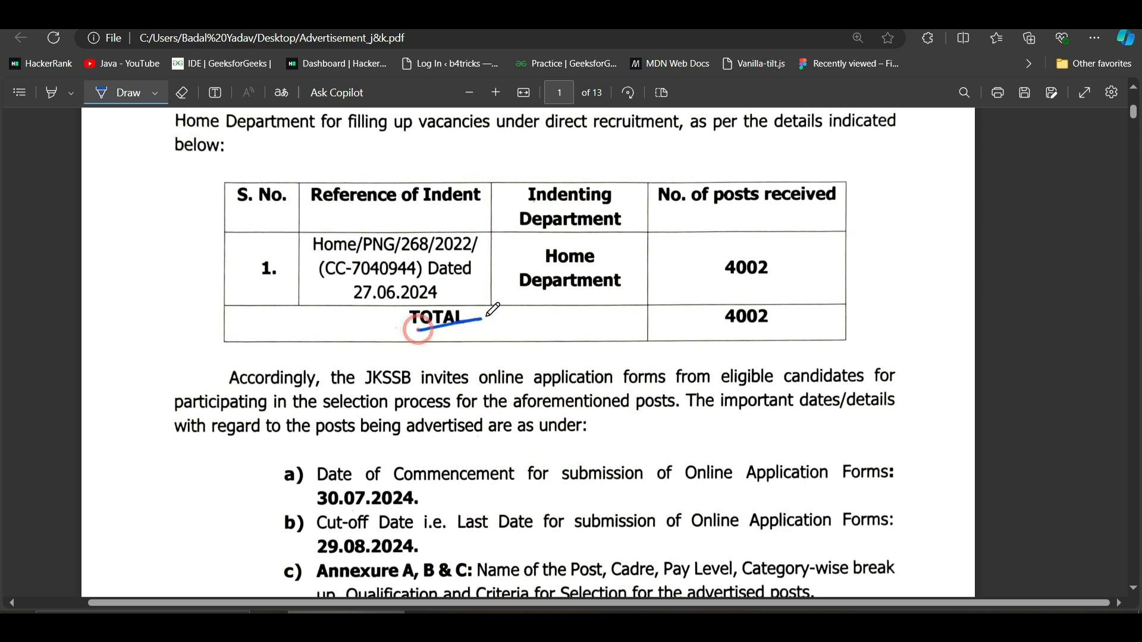
pyautogui.moveTo(725, 329); pyautogui.dragTo(775, 326)
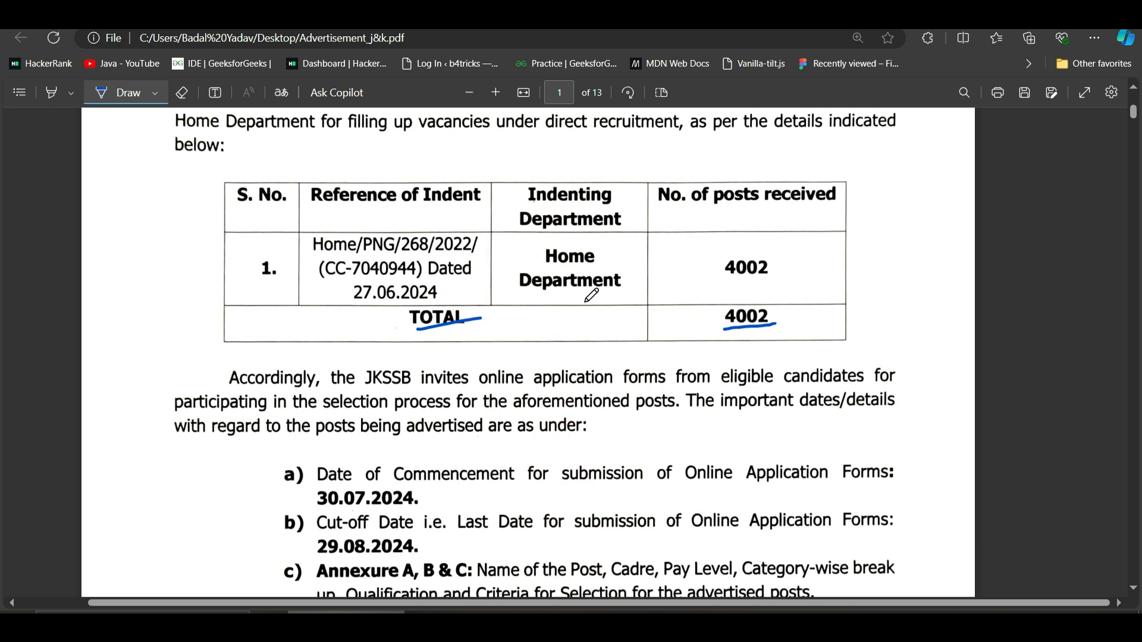
pyautogui.scroll(-1, 734, 326)
pyautogui.scroll(-5, 736, 324)
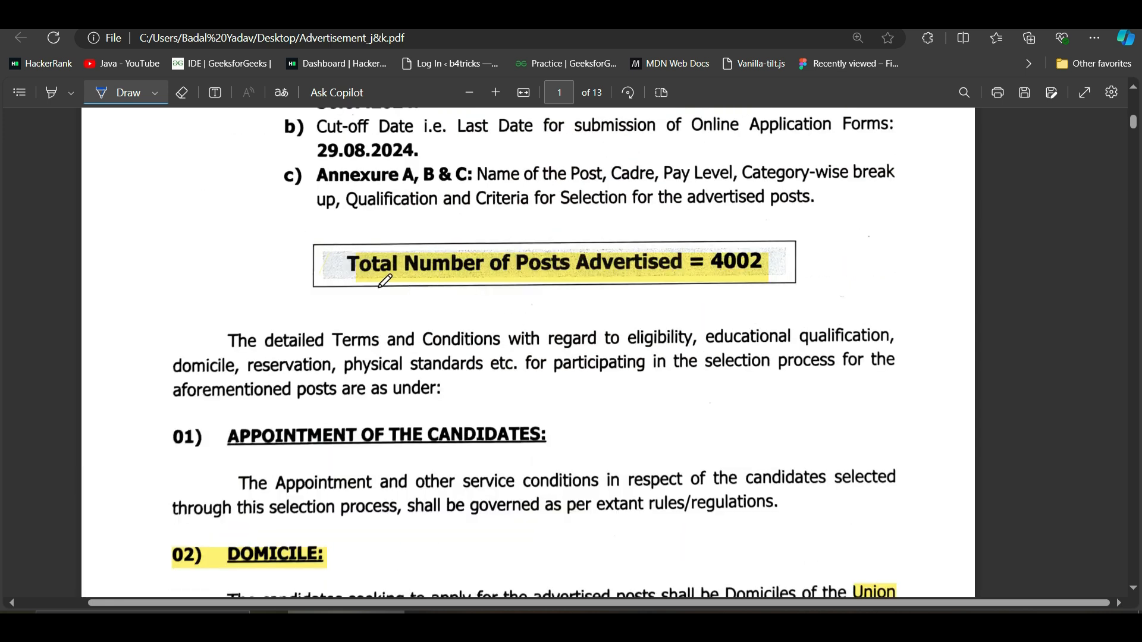
pyautogui.moveTo(706, 278)
pyautogui.mouseDown()
pyautogui.moveTo(770, 269)
pyautogui.moveTo(752, 228)
pyautogui.moveTo(701, 230)
pyautogui.moveTo(702, 286)
pyautogui.mouseUp()
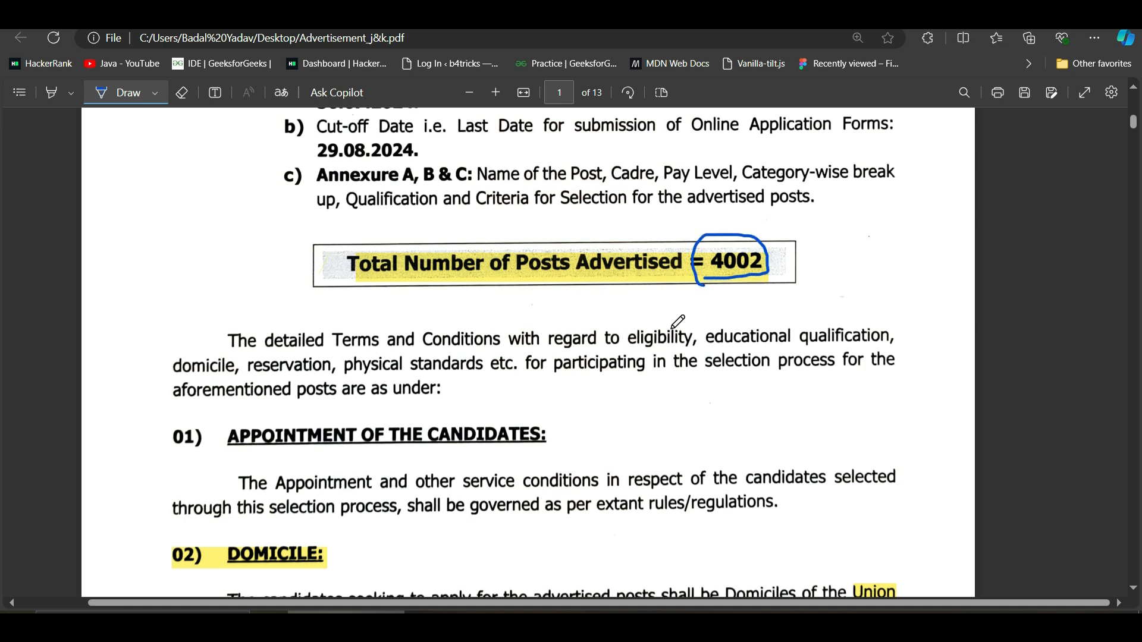
# Step: Underline the minimum age 18 and maximum age 28 in the OM row of the age limit table
pyautogui.scroll(-3, 678, 322)
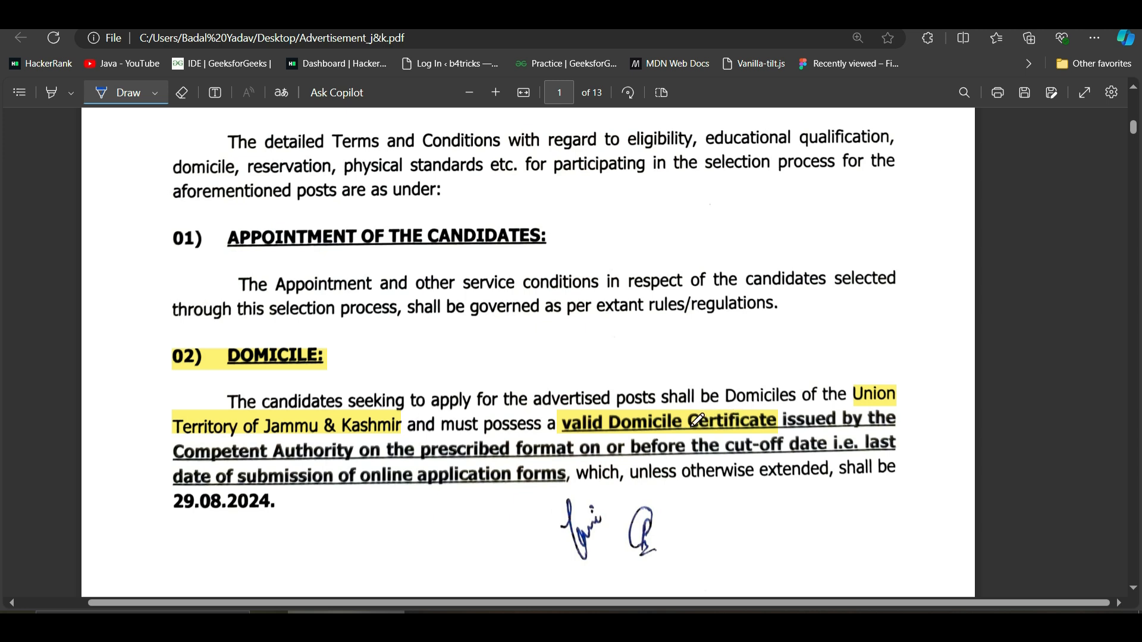
pyautogui.scroll(-10, 550, 455)
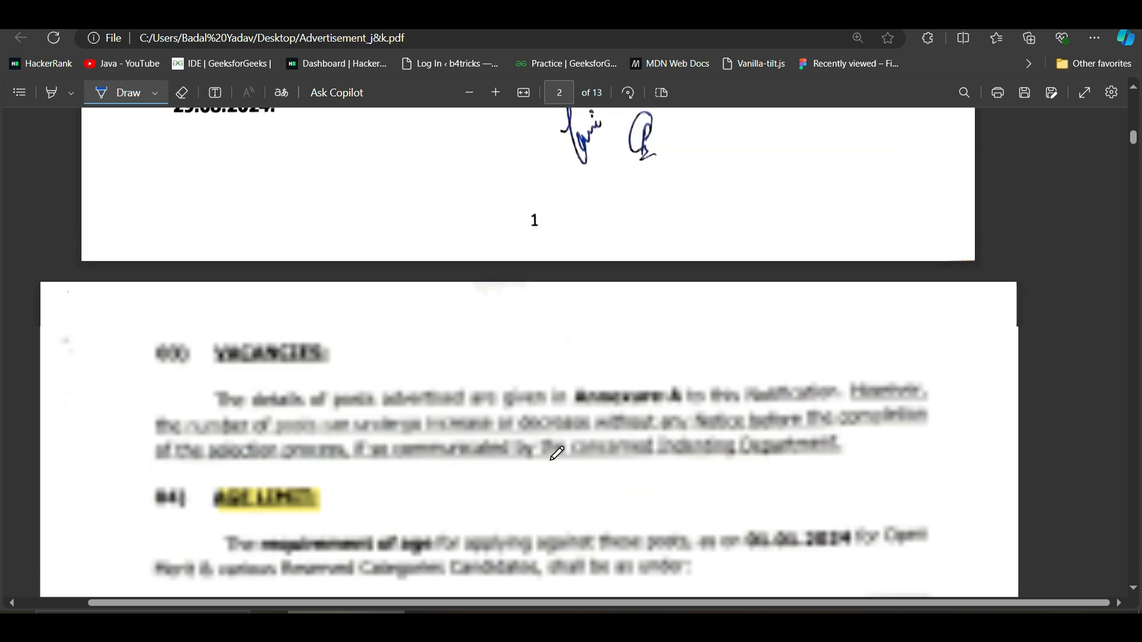
pyautogui.scroll(2, 557, 452)
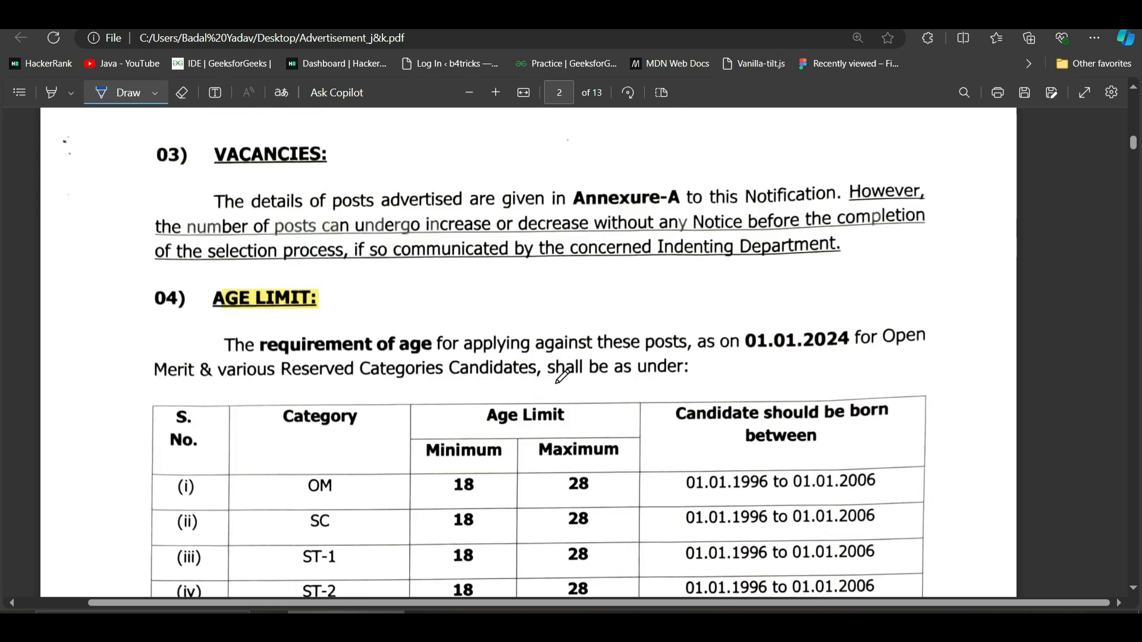
pyautogui.moveTo(445, 498); pyautogui.dragTo(491, 492)
pyautogui.moveTo(562, 496); pyautogui.dragTo(607, 488)
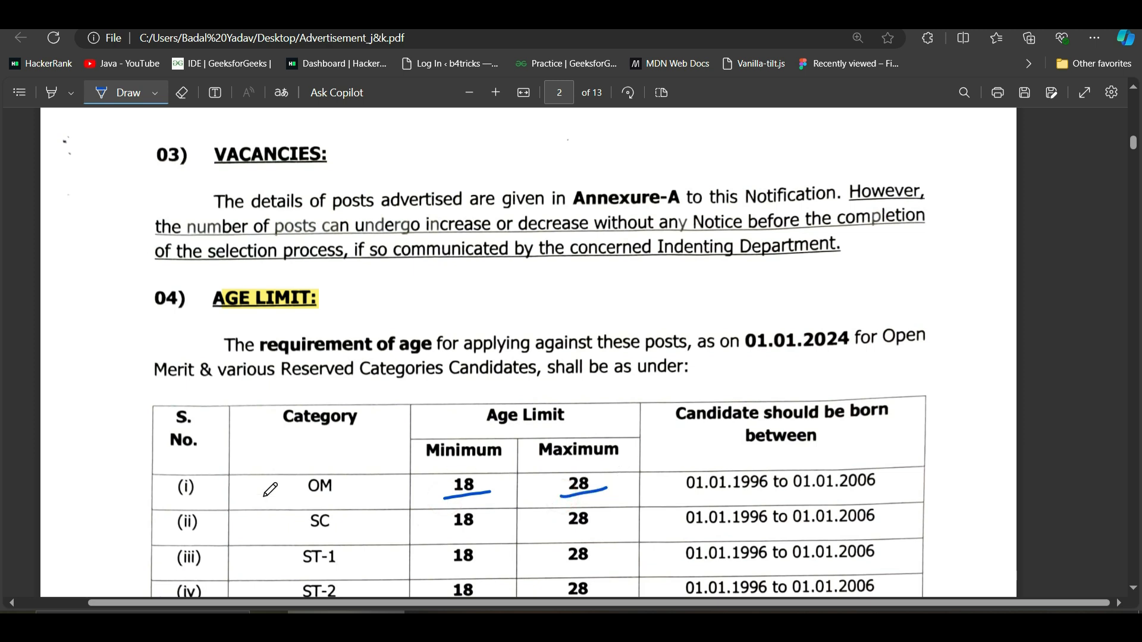
# Step: Outline the maximum ages 30 for In-Service Police Personnel and 40 for SPOs and Volunteer Home Guards
pyautogui.scroll(-6, 489, 478)
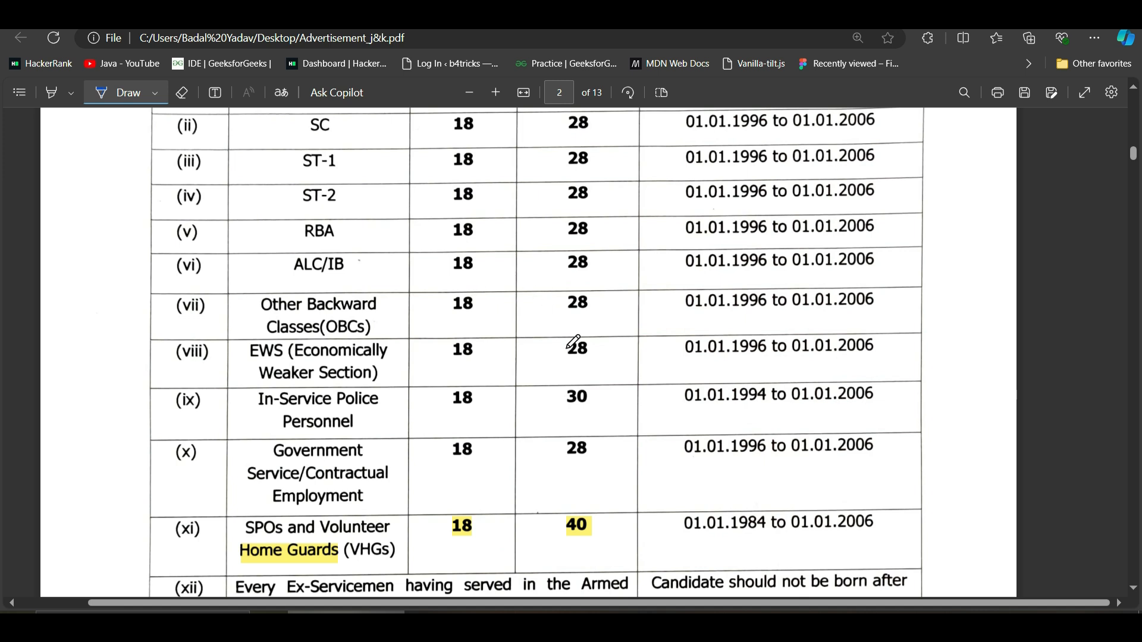
pyautogui.moveTo(555, 411)
pyautogui.mouseDown()
pyautogui.moveTo(619, 405)
pyautogui.moveTo(607, 381)
pyautogui.moveTo(556, 379)
pyautogui.moveTo(546, 404)
pyautogui.moveTo(556, 412)
pyautogui.mouseUp()
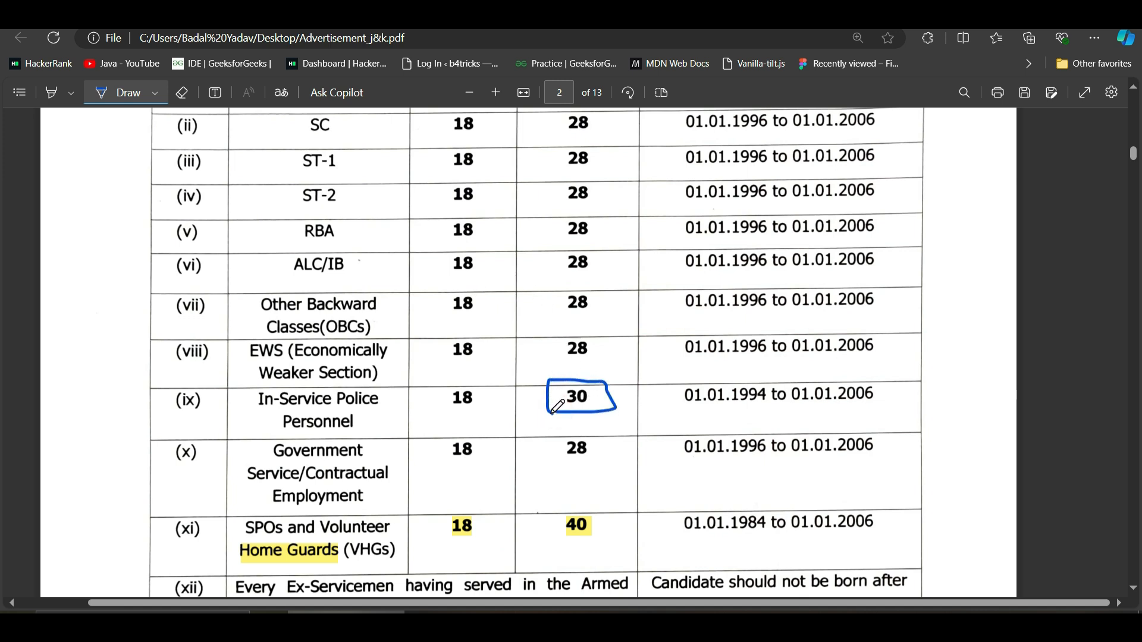
pyautogui.moveTo(593, 494)
pyautogui.mouseDown()
pyautogui.moveTo(556, 505)
pyautogui.moveTo(581, 536)
pyautogui.moveTo(604, 517)
pyautogui.moveTo(597, 492)
pyautogui.mouseUp()
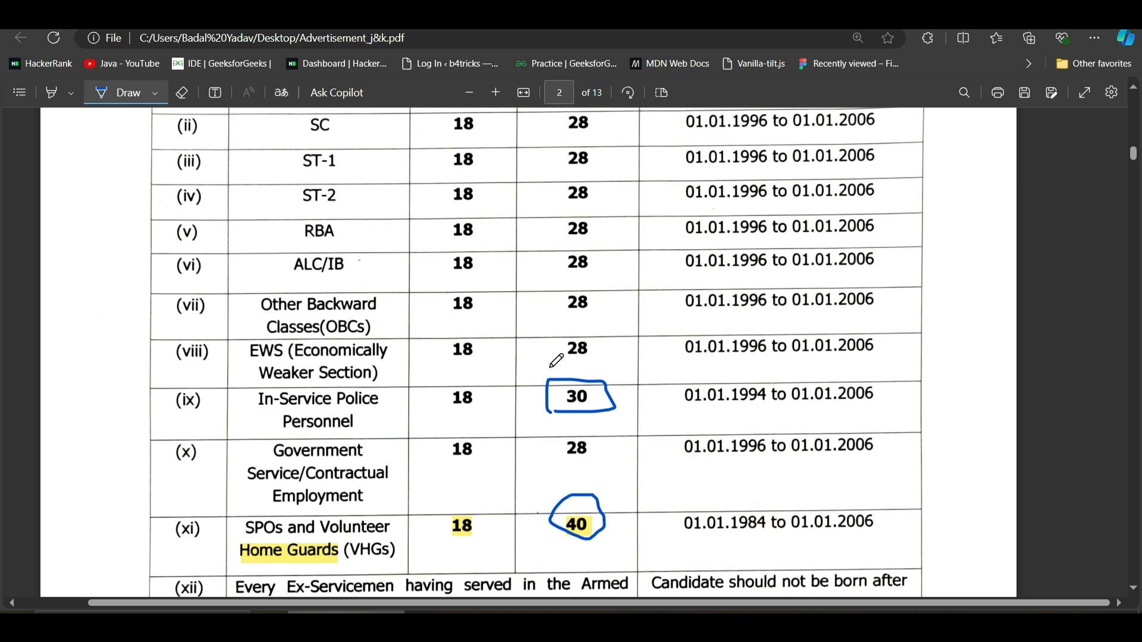
# Step: Underline the Rs.700 and Rs.600 amounts in the Application Fee section on page 4
pyautogui.scroll(-15, 556, 361)
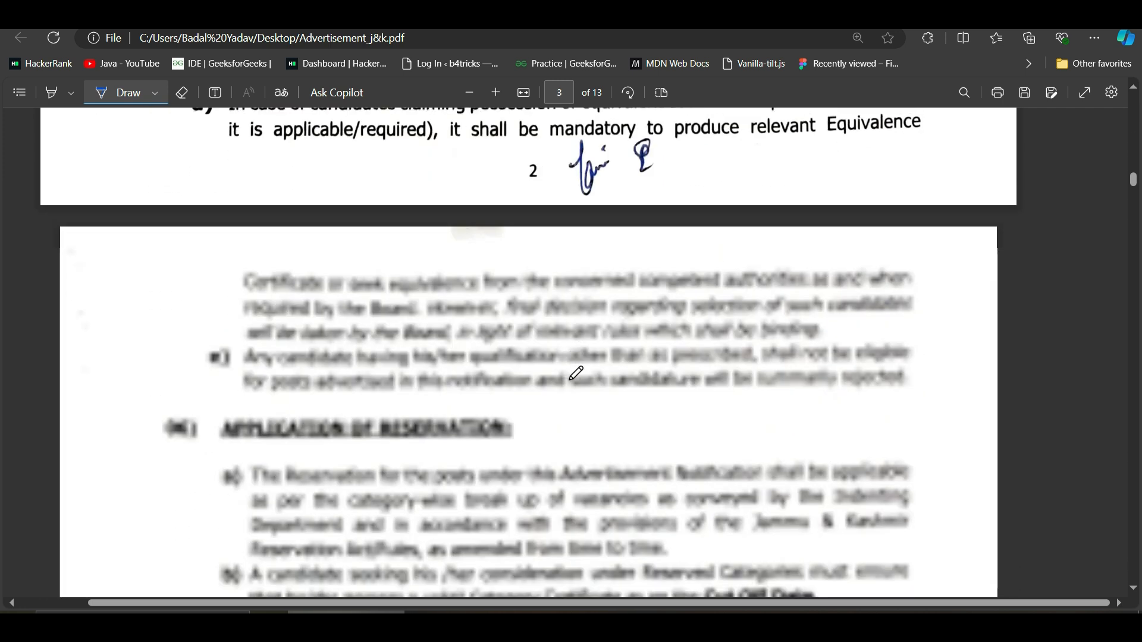
pyautogui.scroll(-15, 577, 373)
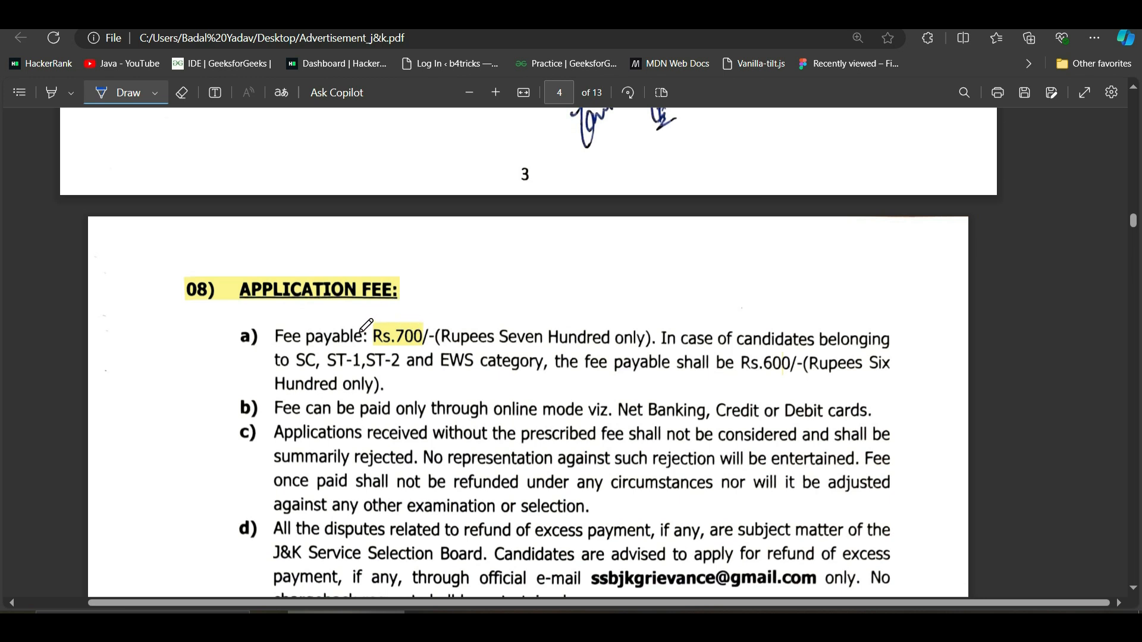
pyautogui.moveTo(380, 348); pyautogui.dragTo(416, 344)
pyautogui.moveTo(760, 376); pyautogui.dragTo(795, 376)
# Step: Handwrite a short note beginning with 07/ beside the signatures at the end of page 3
pyautogui.scroll(-20, 598, 374)
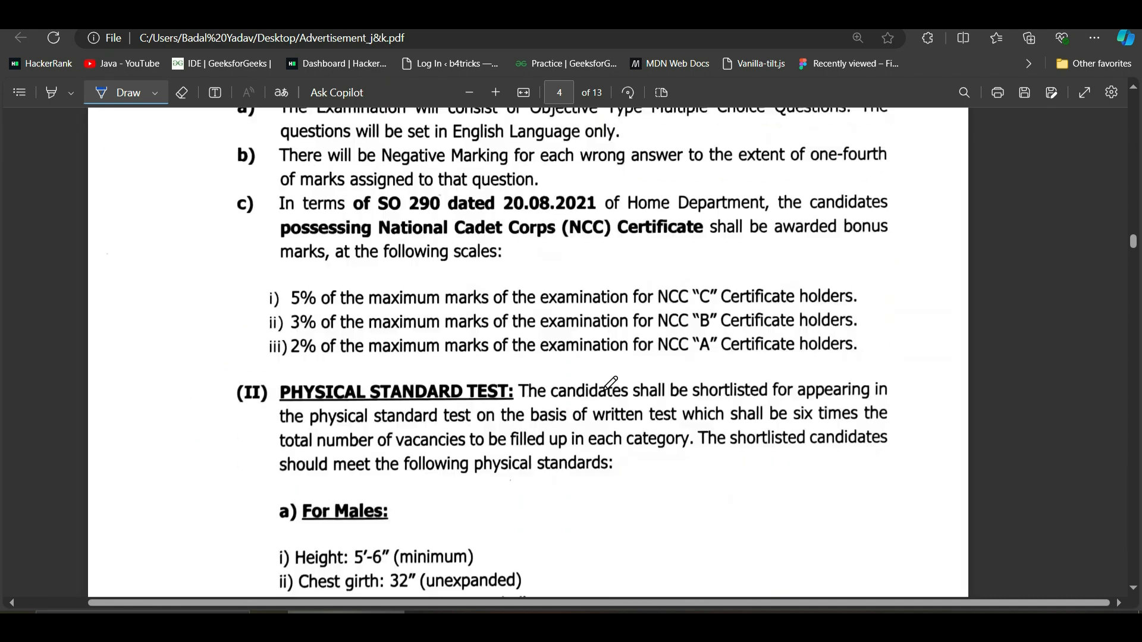
pyautogui.scroll(-15, 611, 383)
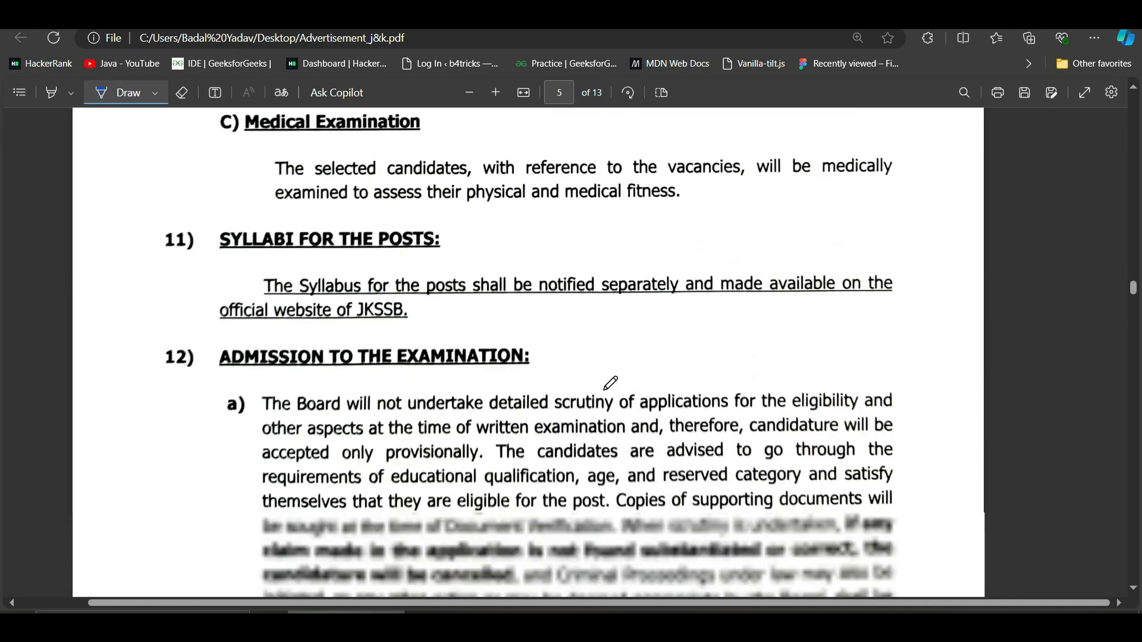
pyautogui.scroll(20, 611, 382)
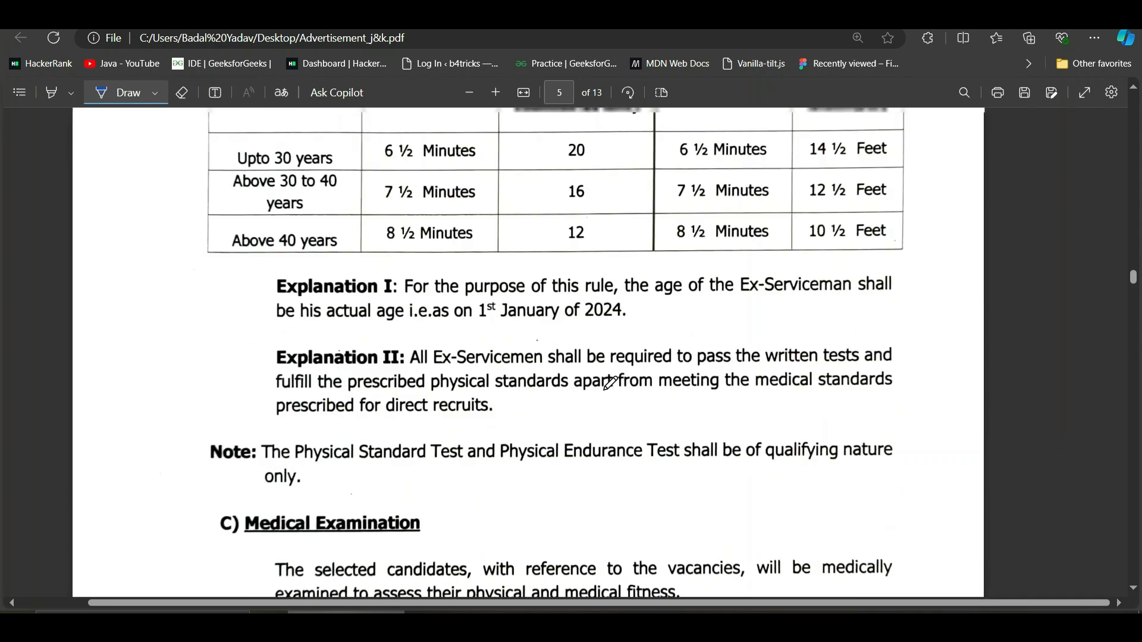
pyautogui.scroll(15, 574, 259)
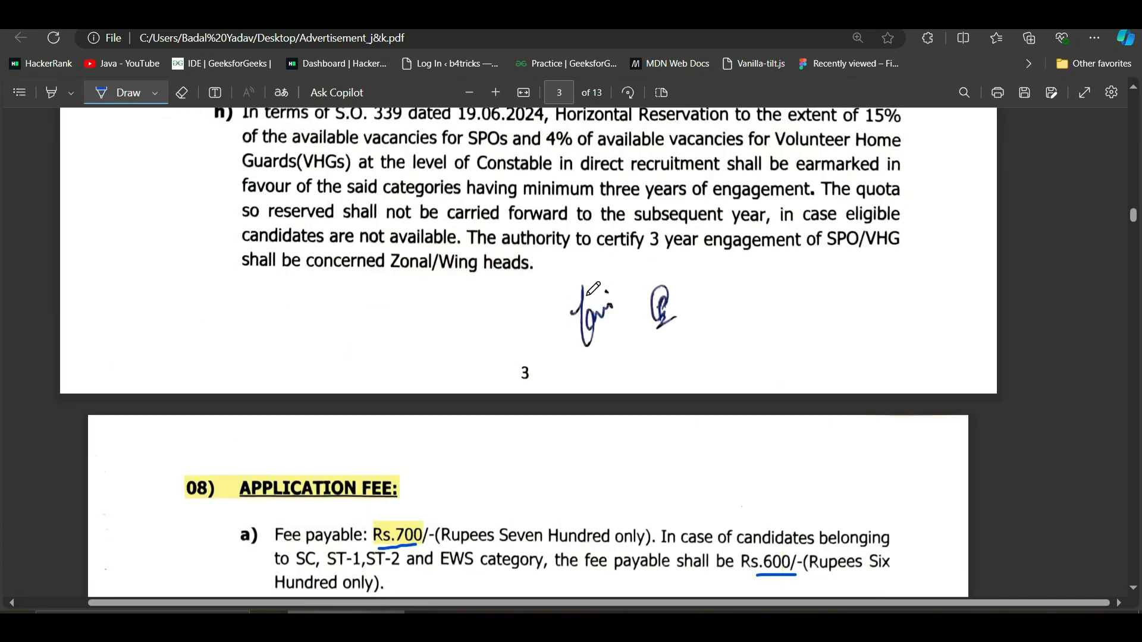
pyautogui.moveTo(738, 305)
pyautogui.mouseDown()
pyautogui.moveTo(733, 324)
pyautogui.moveTo(741, 303)
pyautogui.moveTo(762, 300)
pyautogui.moveTo(784, 322)
pyautogui.moveTo(801, 294)
pyautogui.moveTo(804, 308)
pyautogui.mouseUp()
# Step: Outline the application commencement date 30.07.2024 in the important dates list on page 1
pyautogui.scroll(10, 648, 320)
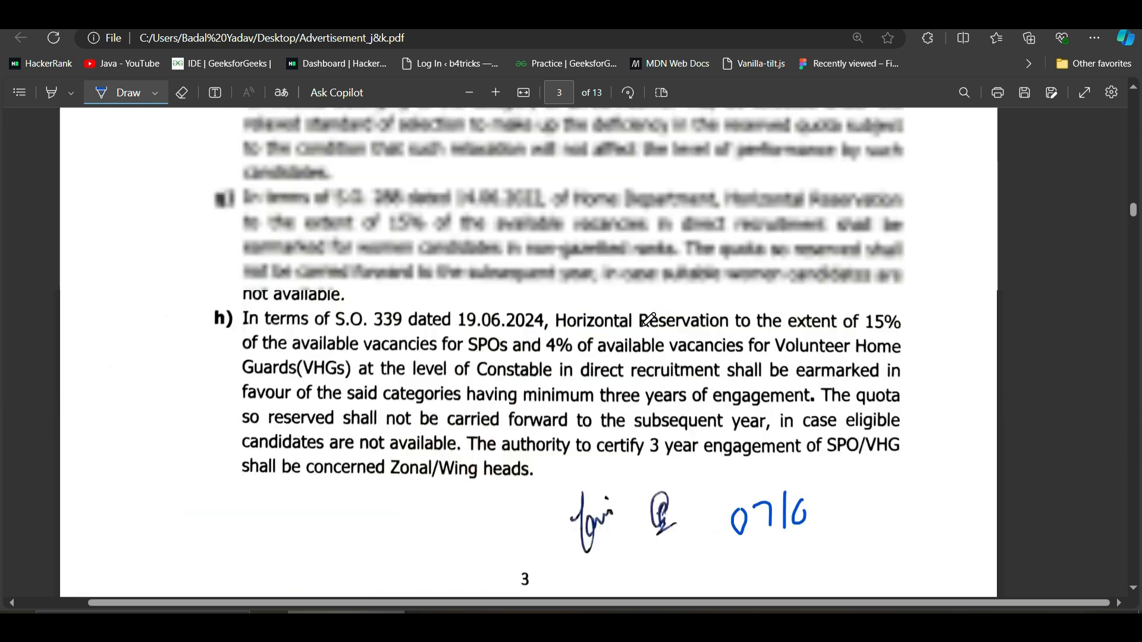
pyautogui.scroll(10, 648, 320)
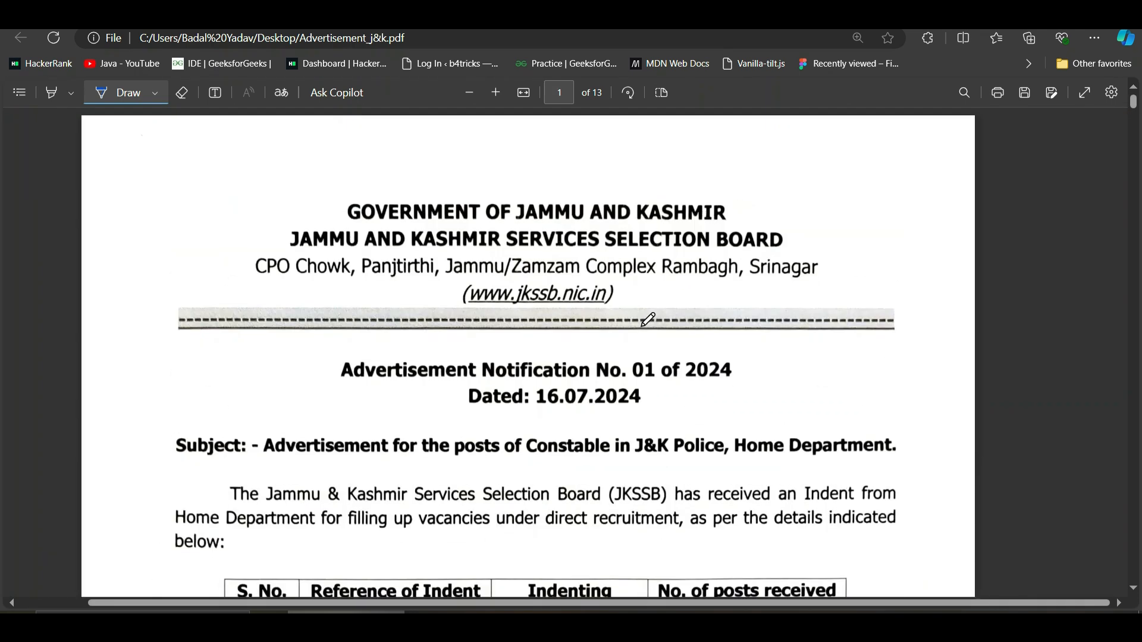
pyautogui.scroll(-3, 648, 320)
pyautogui.scroll(1, 649, 320)
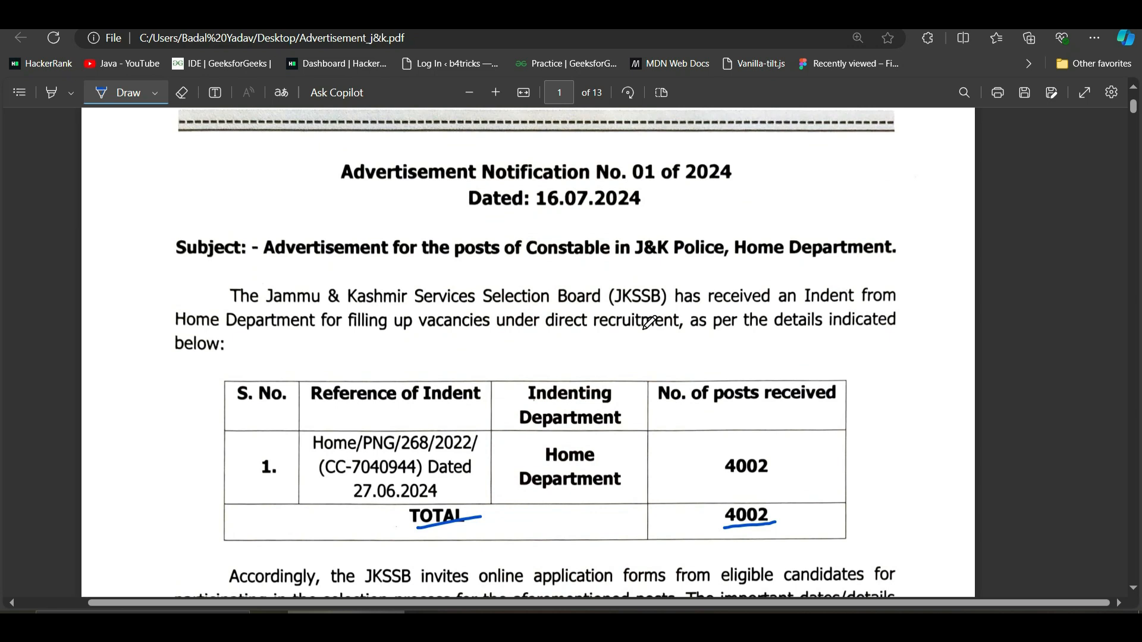
pyautogui.scroll(-10, 649, 324)
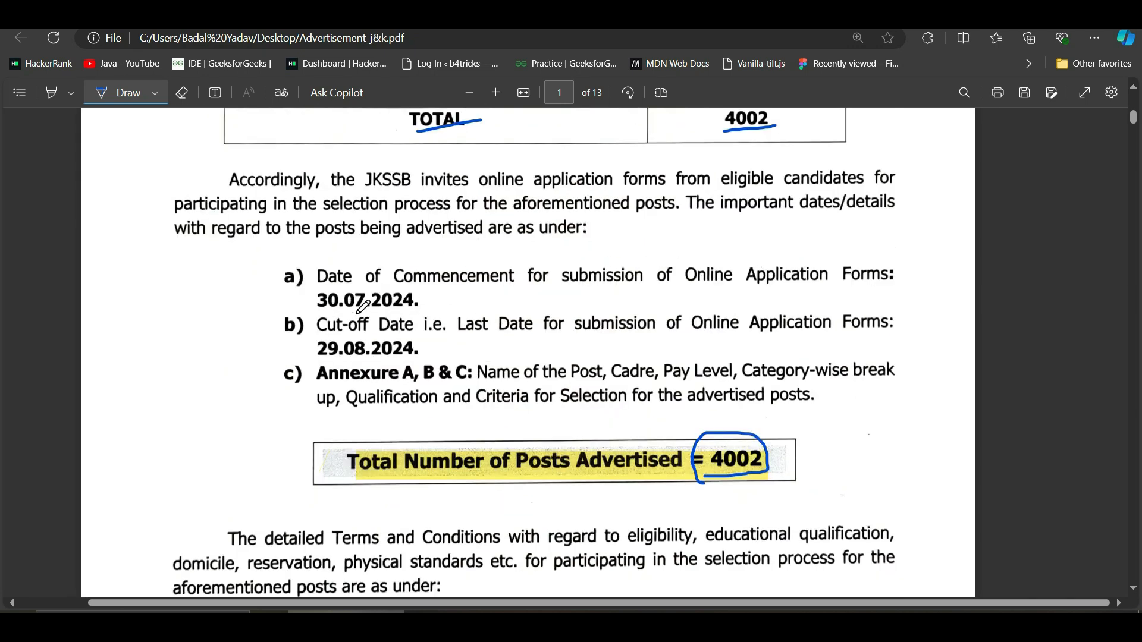
pyautogui.moveTo(345, 313)
pyautogui.mouseDown()
pyautogui.moveTo(423, 312)
pyautogui.moveTo(427, 297)
pyautogui.moveTo(327, 285)
pyautogui.moveTo(311, 296)
pyautogui.moveTo(326, 313)
pyautogui.moveTo(418, 309)
pyautogui.mouseUp()
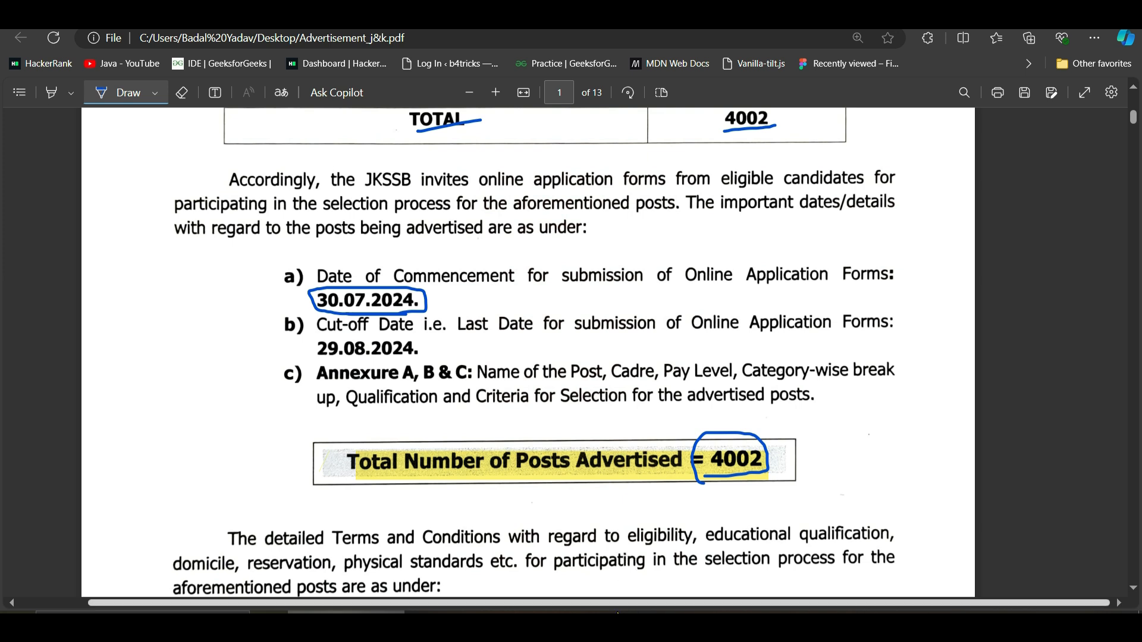
# Step: Switch to the JKSSB login page in Chrome, open the new user registration form and enlarge the page view
pyautogui.moveTo(619, 612)
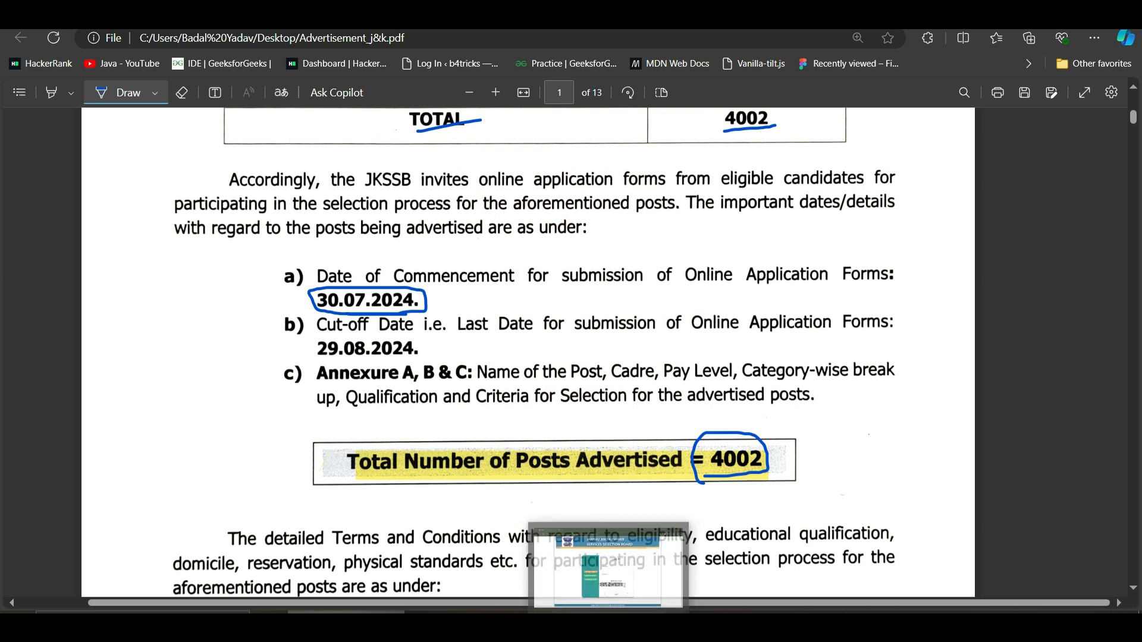
pyautogui.click(599, 558)
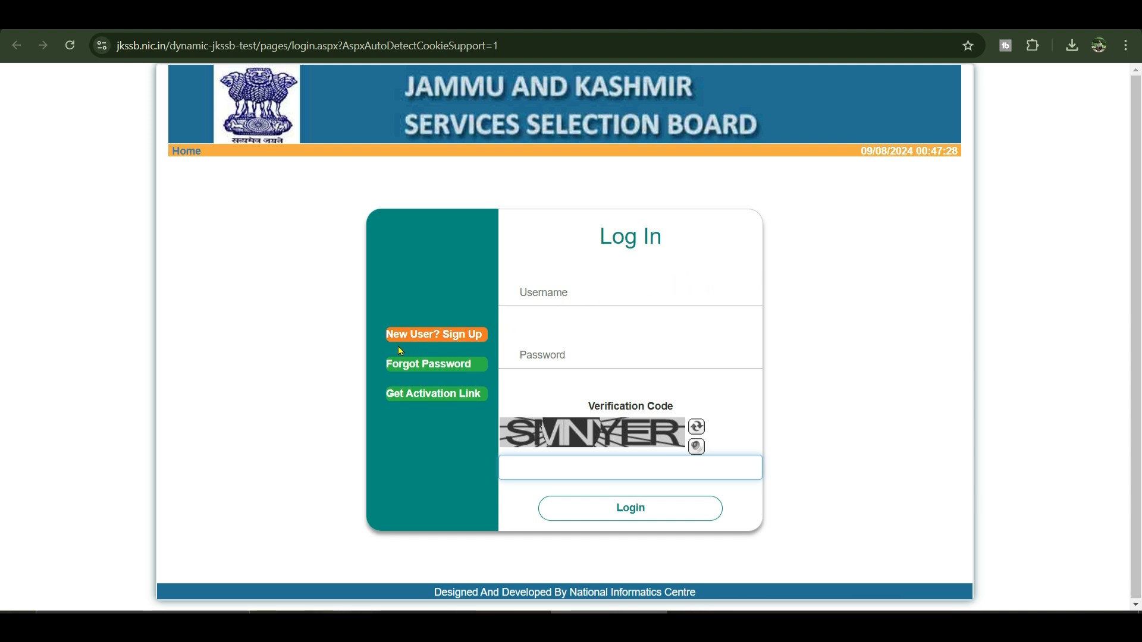
pyautogui.click(453, 337)
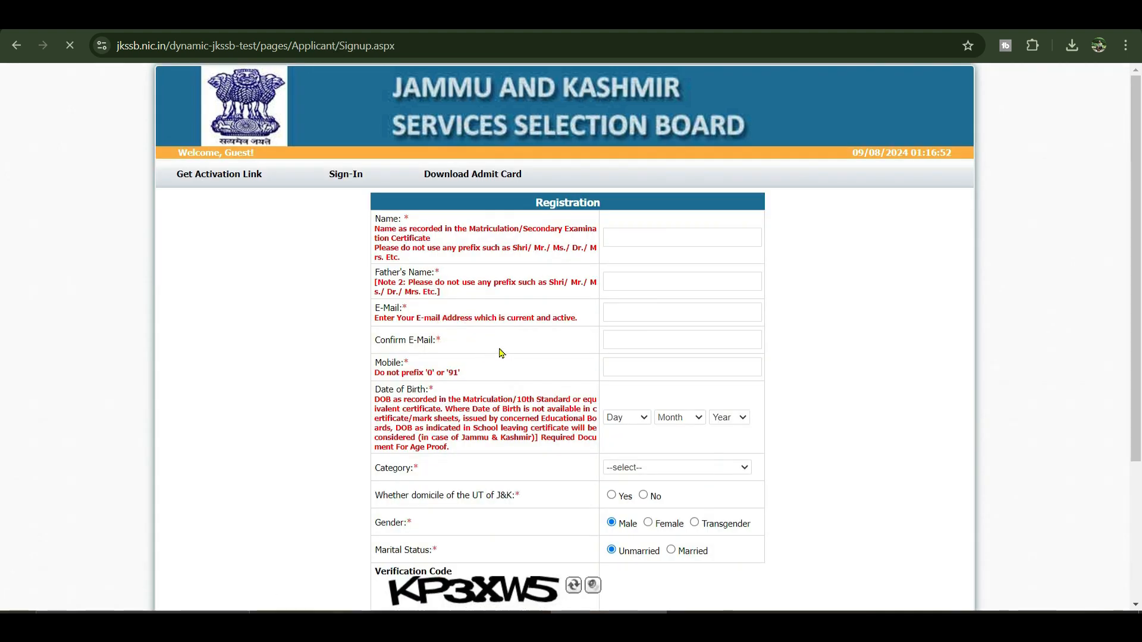
pyautogui.hotkey('ctrl', '+')
pyautogui.hotkey('ctrl', '+')
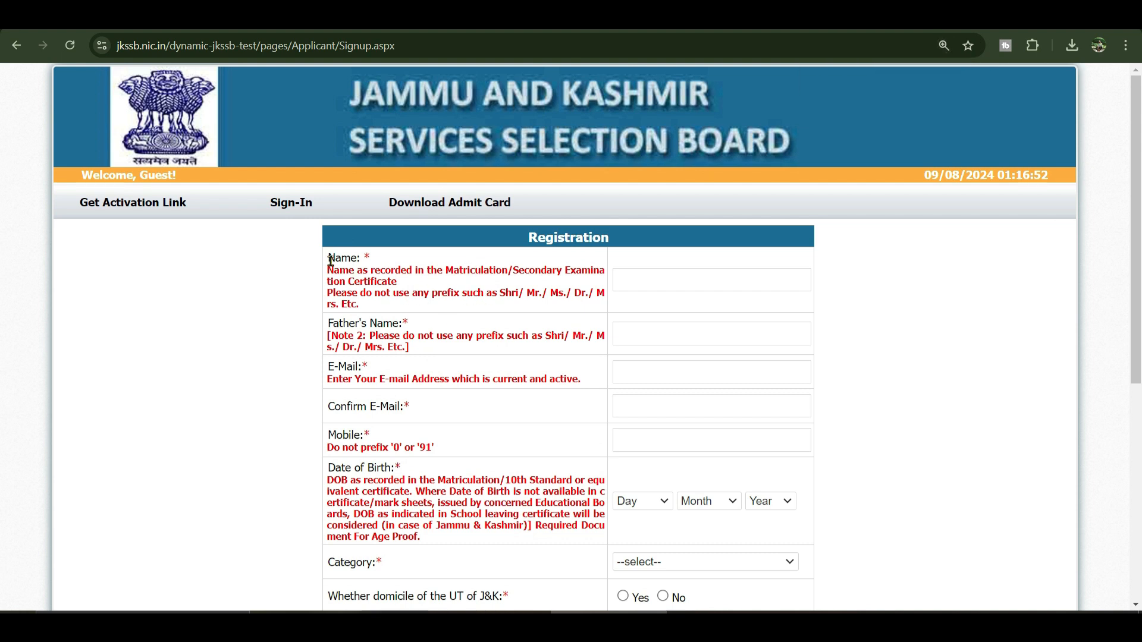
# Step: Examine the registration form's fields from Name to Date of Birth, including the day, month and year choices
pyautogui.moveTo(331, 259); pyautogui.dragTo(371, 259)
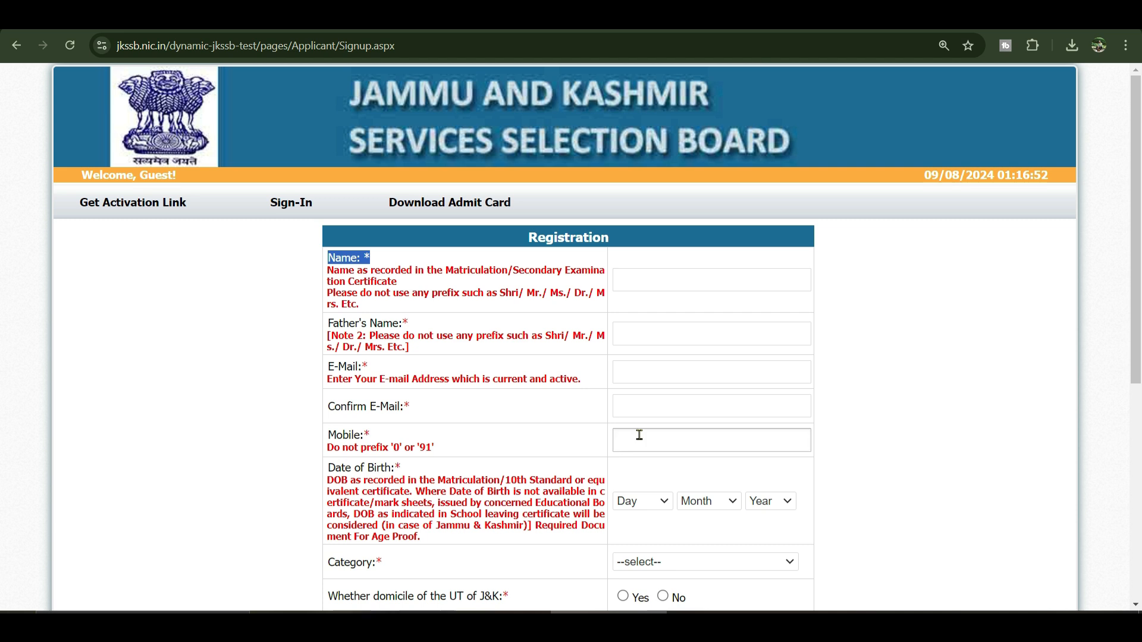
pyautogui.scroll(-3, 632, 447)
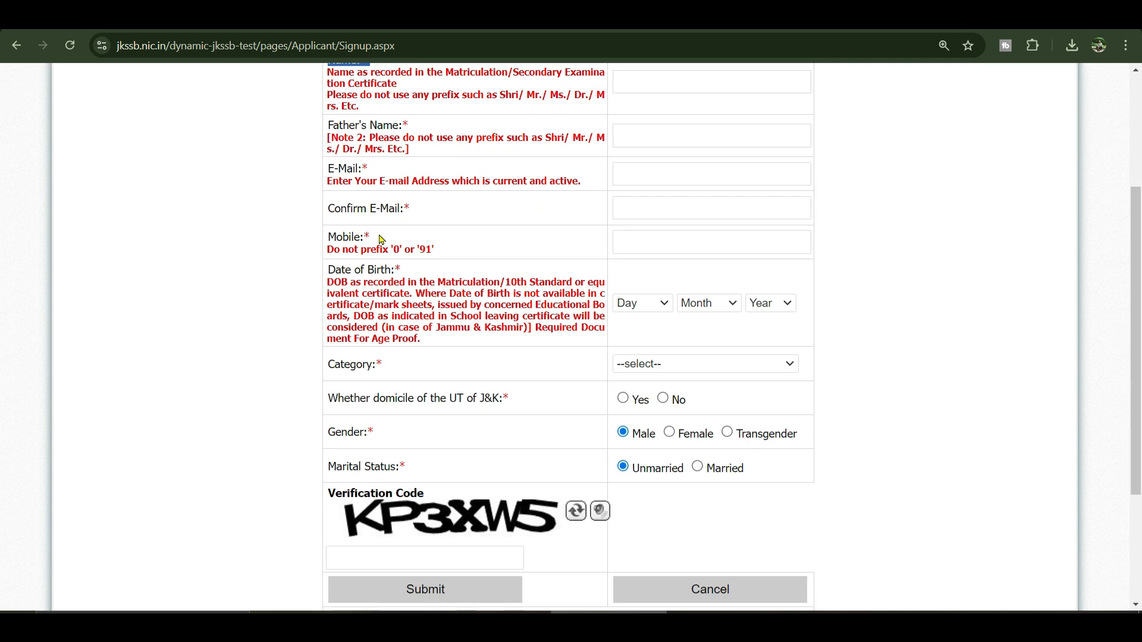
pyautogui.click(636, 308)
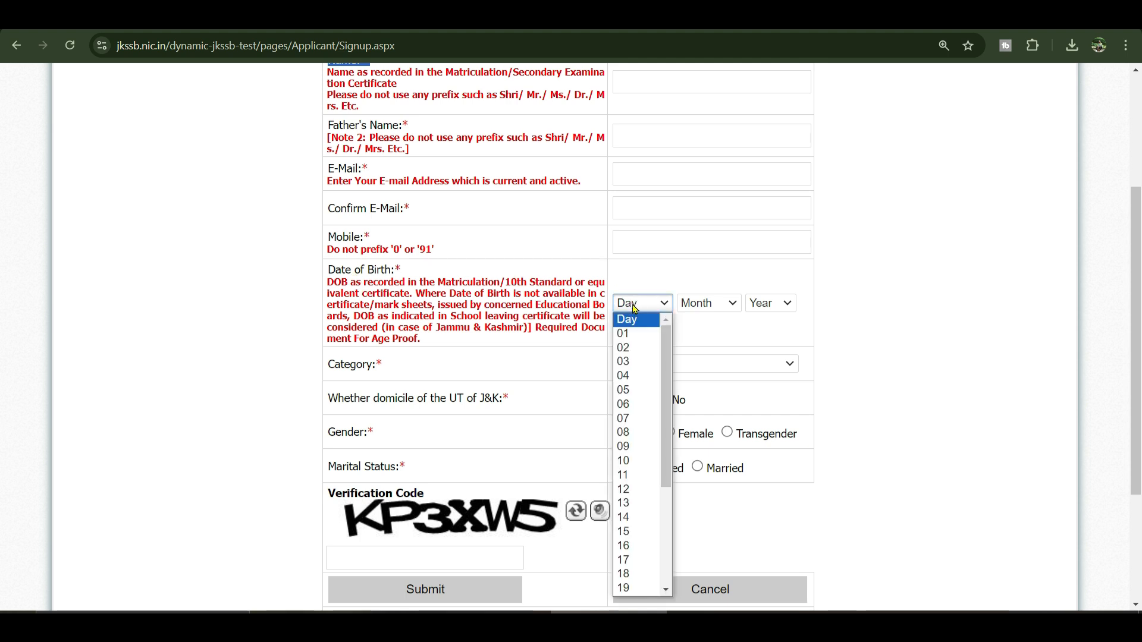
pyautogui.click(763, 307)
pyautogui.click(702, 310)
pyautogui.click(703, 307)
pyautogui.click(634, 308)
pyautogui.click(735, 324)
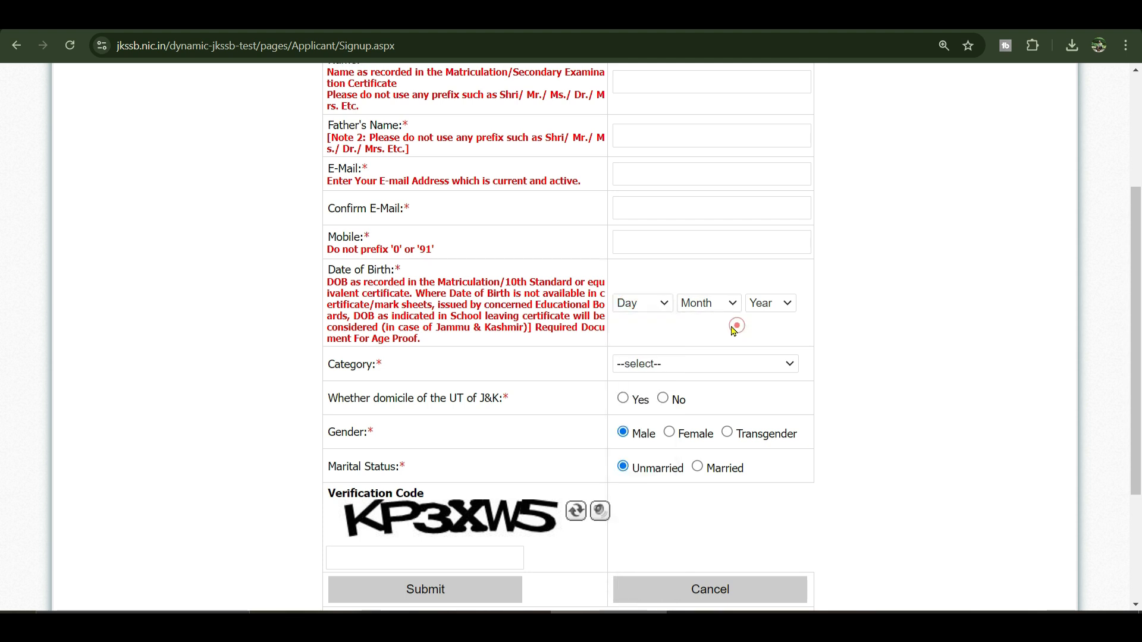
# Step: Set the category to OBC, the J&K domicile answer to Yes and the domicile's district to Jammu-(007)
pyautogui.click(690, 364)
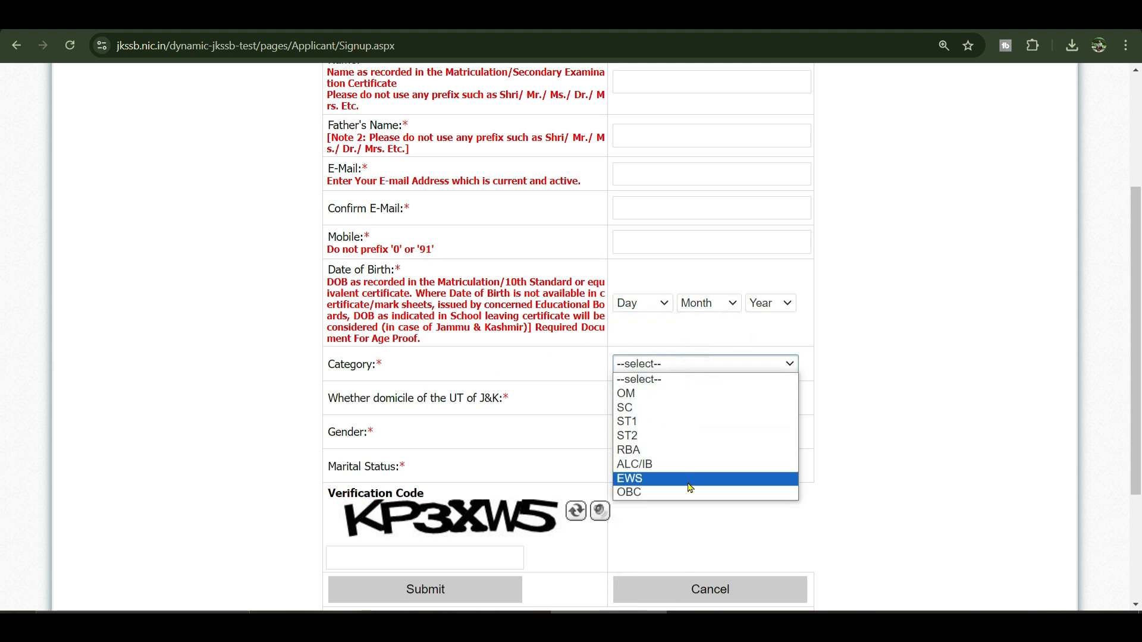
pyautogui.click(650, 493)
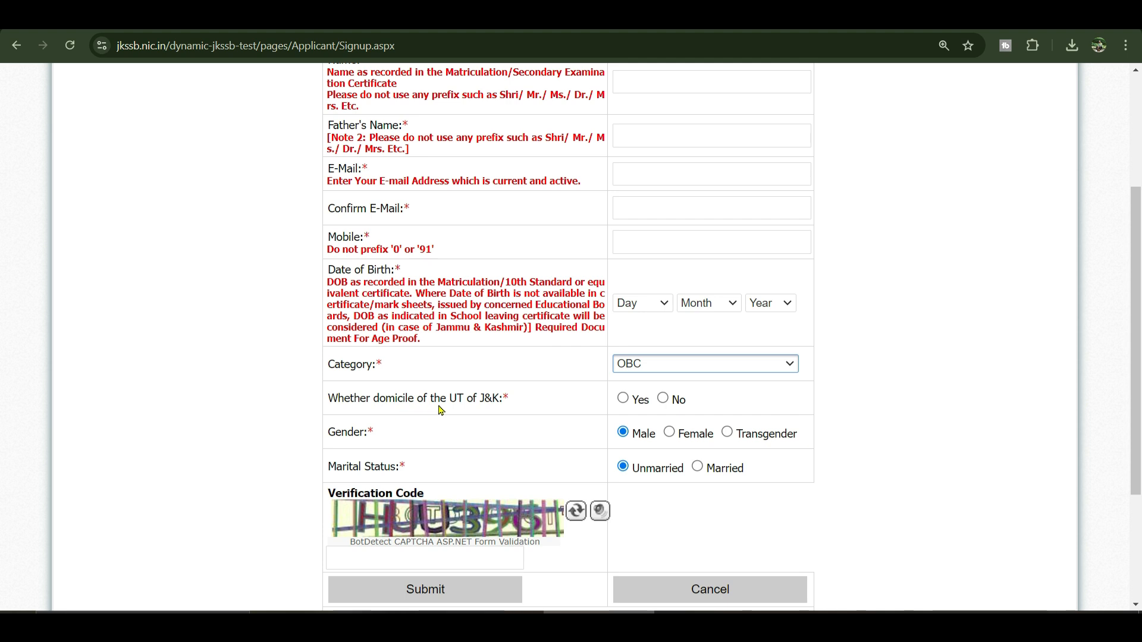
pyautogui.click(625, 400)
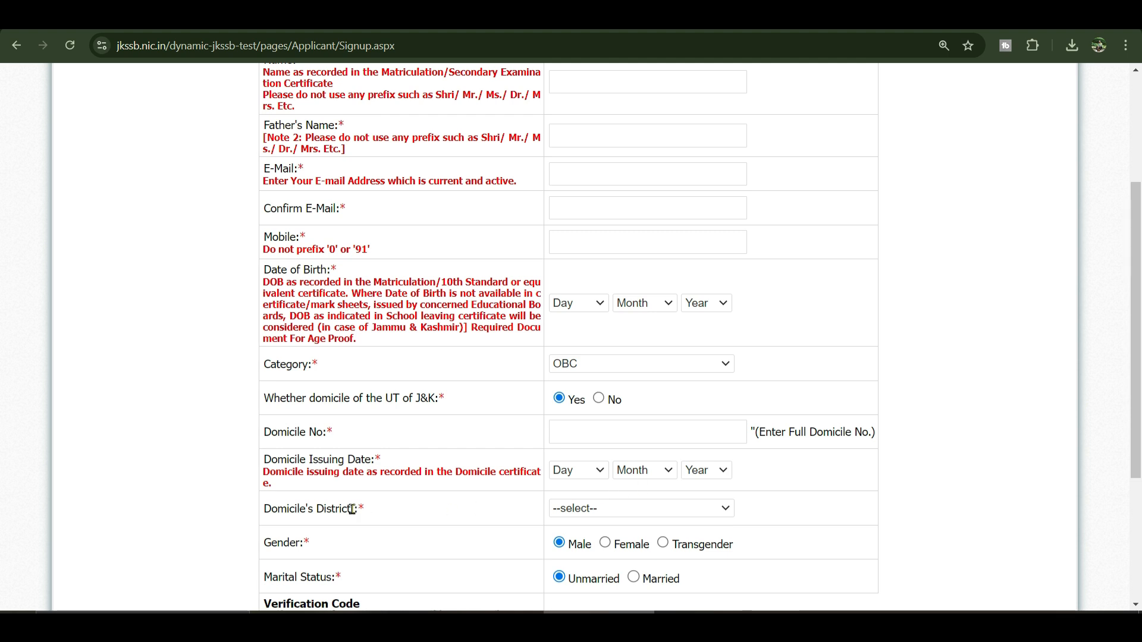
pyautogui.click(590, 508)
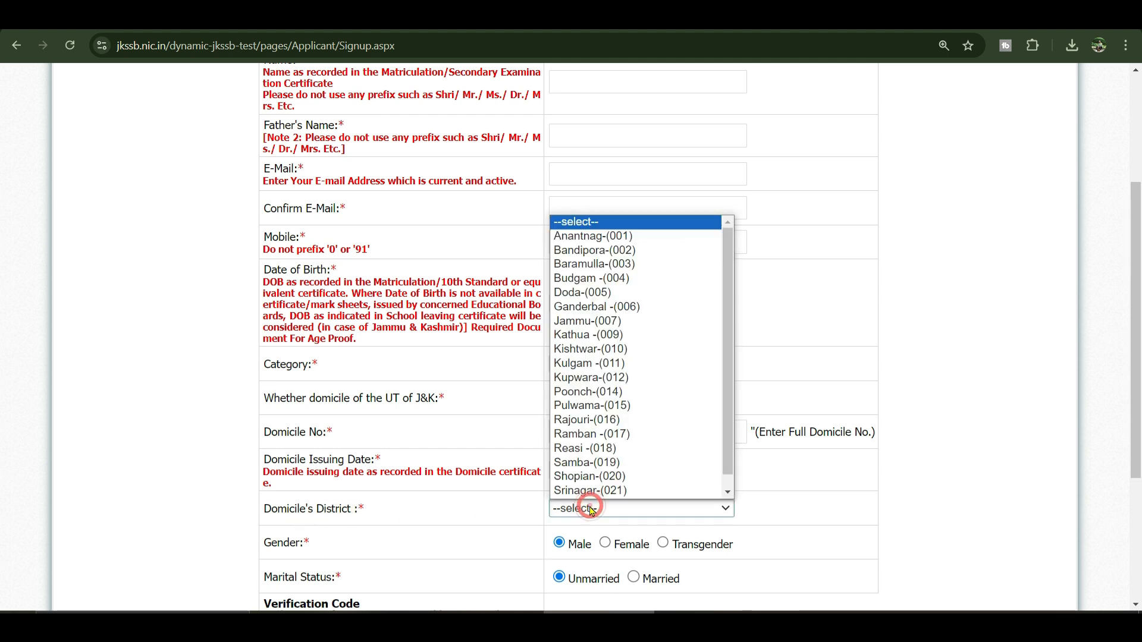
pyautogui.click(595, 318)
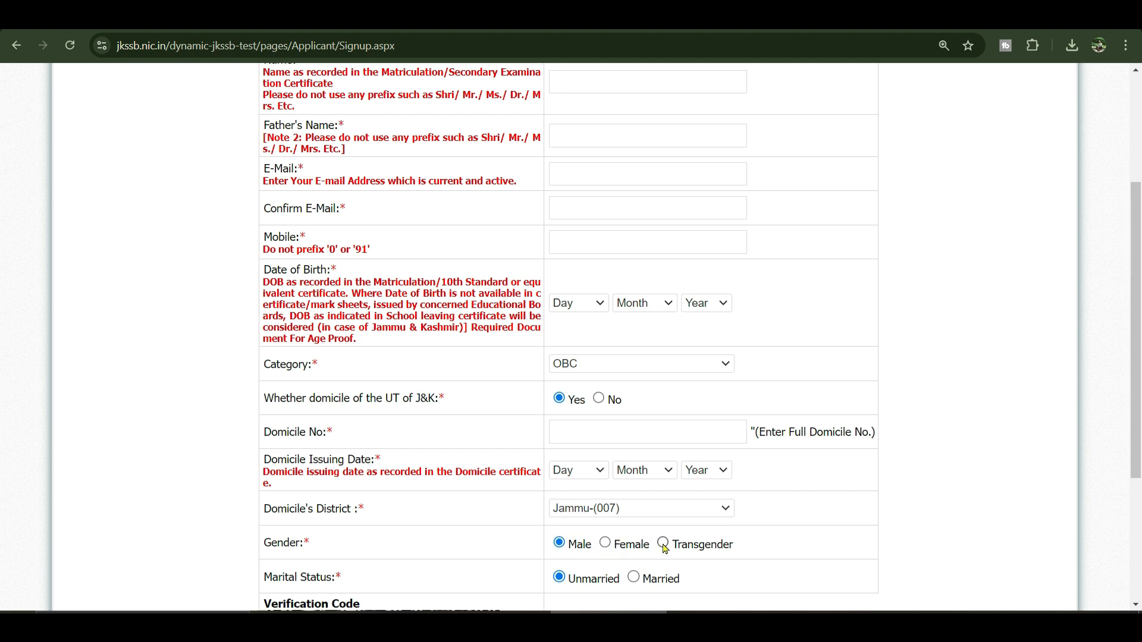
# Step: Go to the registration form's verification code field, and confirm the reviewed registration details as correct
pyautogui.scroll(-3, 662, 551)
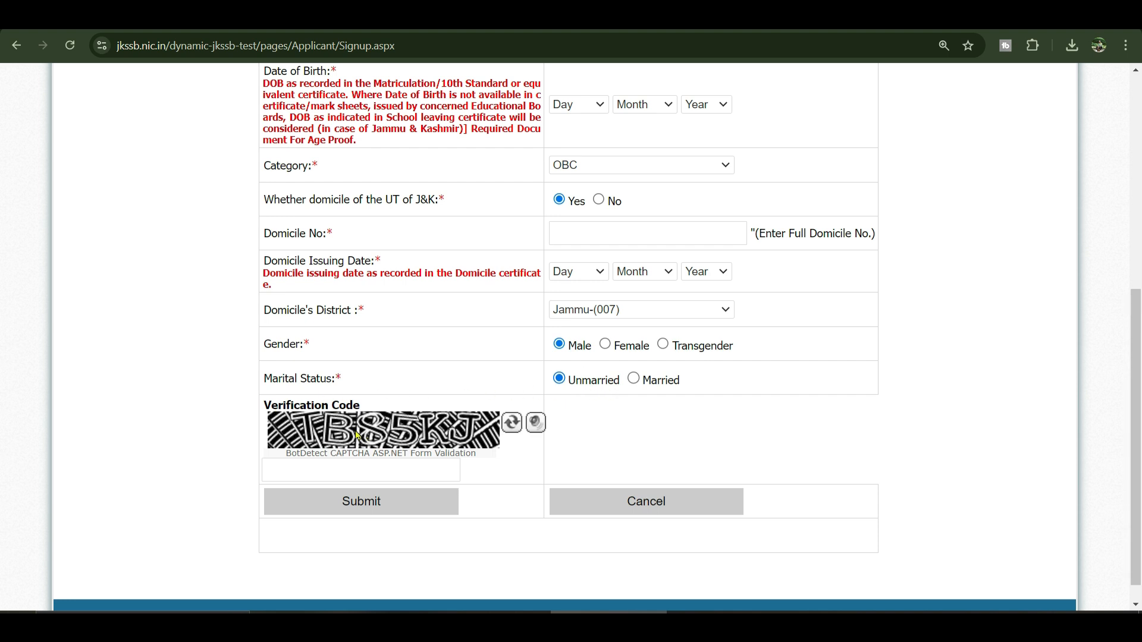
pyautogui.click(363, 469)
pyautogui.click(362, 469)
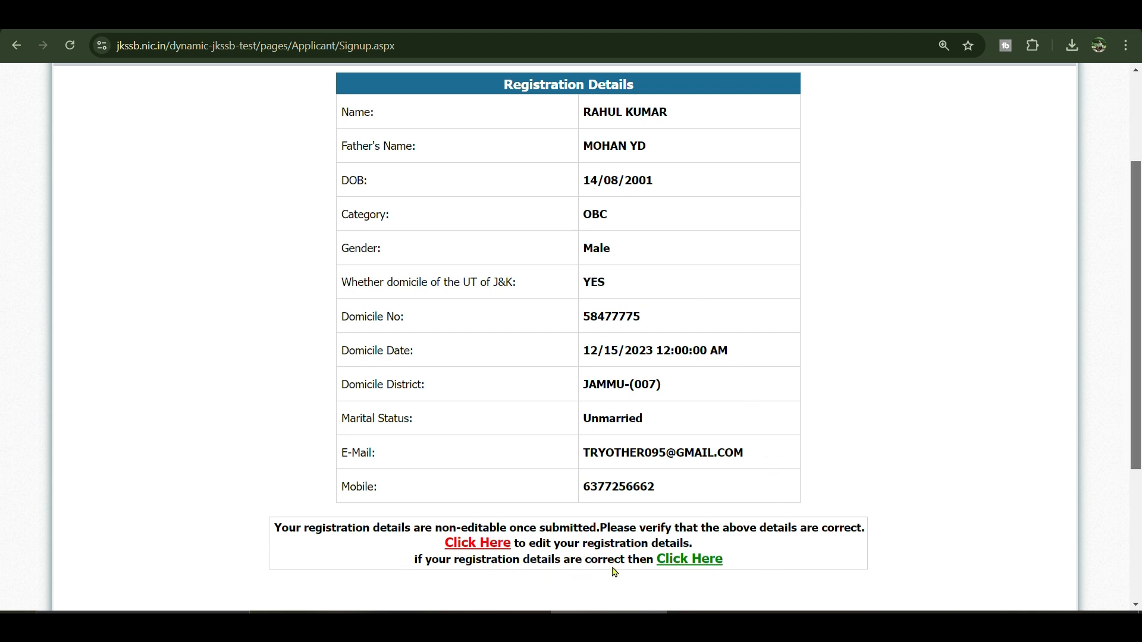
pyautogui.click(695, 563)
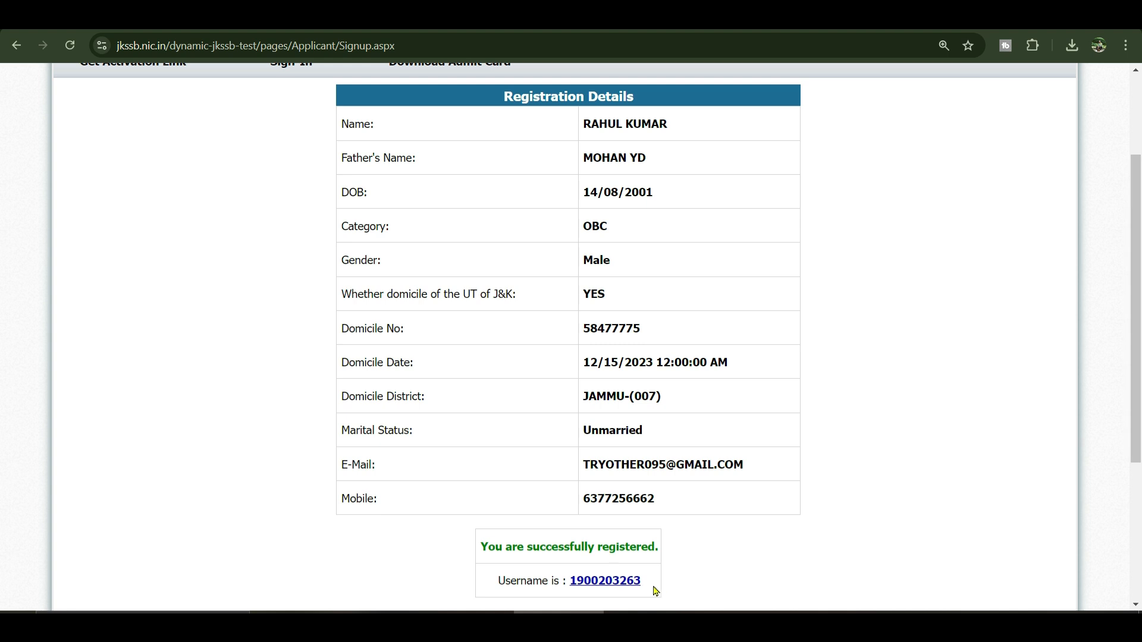
# Step: Review the registration confirmation, switch to the Account activation e-mail in Gmail and highlight its username and OTP
pyautogui.scroll(-4, 668, 584)
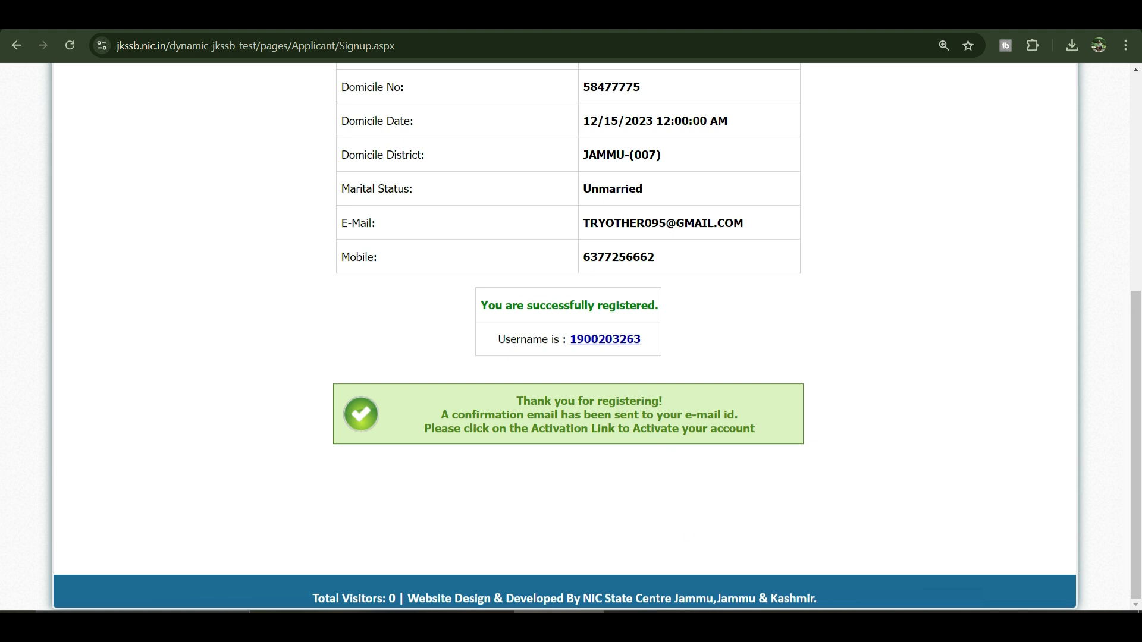
pyautogui.click(727, 624)
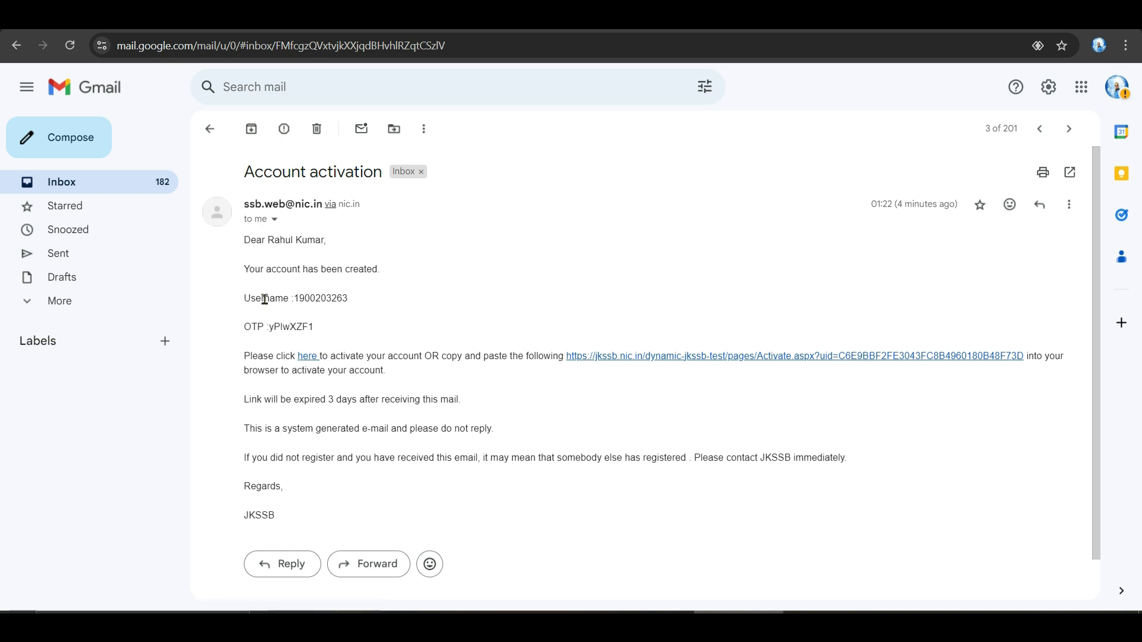
pyautogui.moveTo(302, 298); pyautogui.dragTo(351, 310)
pyautogui.click(380, 314)
pyautogui.moveTo(266, 326); pyautogui.dragTo(326, 332)
pyautogui.click(398, 327)
# Step: Open the activation link from the e-mail, enlarge the Account Activation page to 125% and check the OTP and New Password fields
pyautogui.click(626, 357)
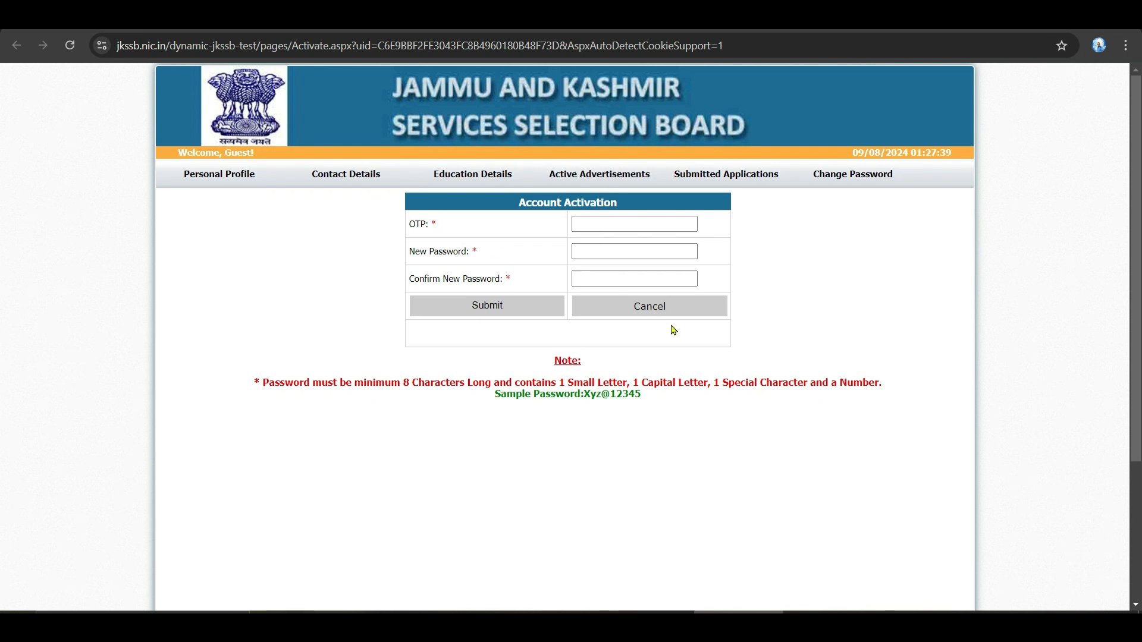
pyautogui.hotkey('ctrl', '+')
pyautogui.hotkey('ctrl', '+')
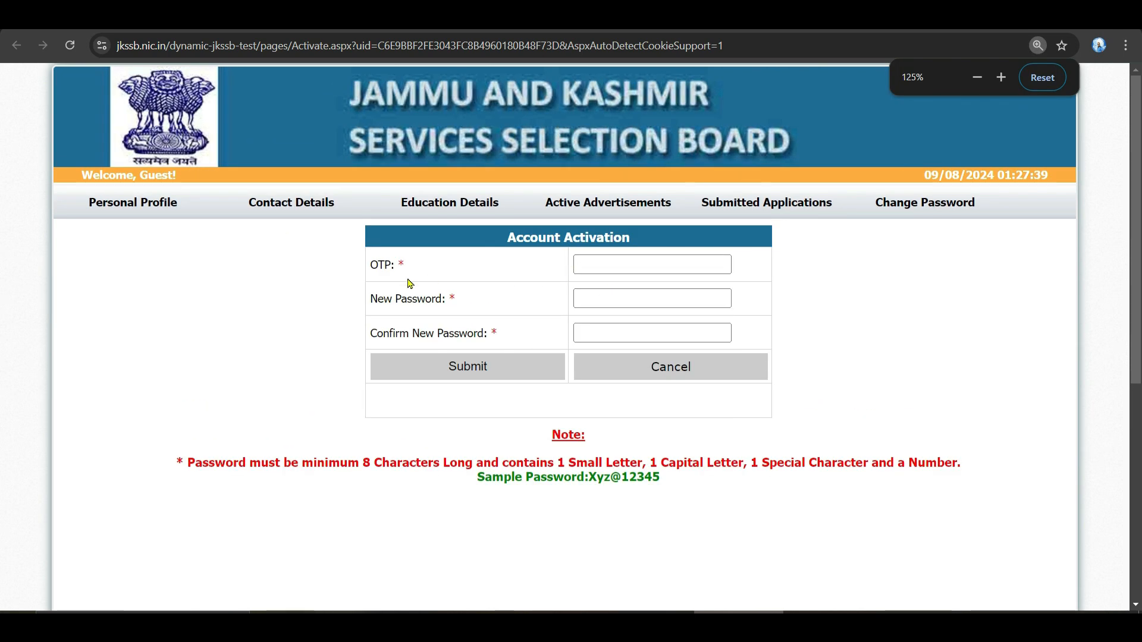
pyautogui.click(593, 265)
pyautogui.click(533, 272)
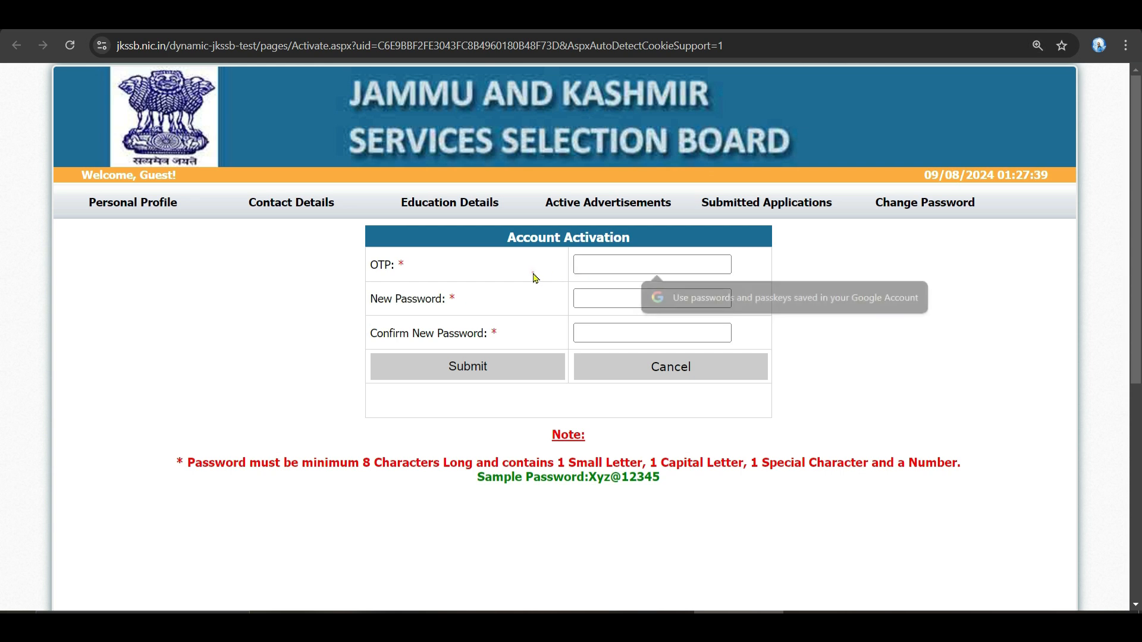
pyautogui.click(581, 269)
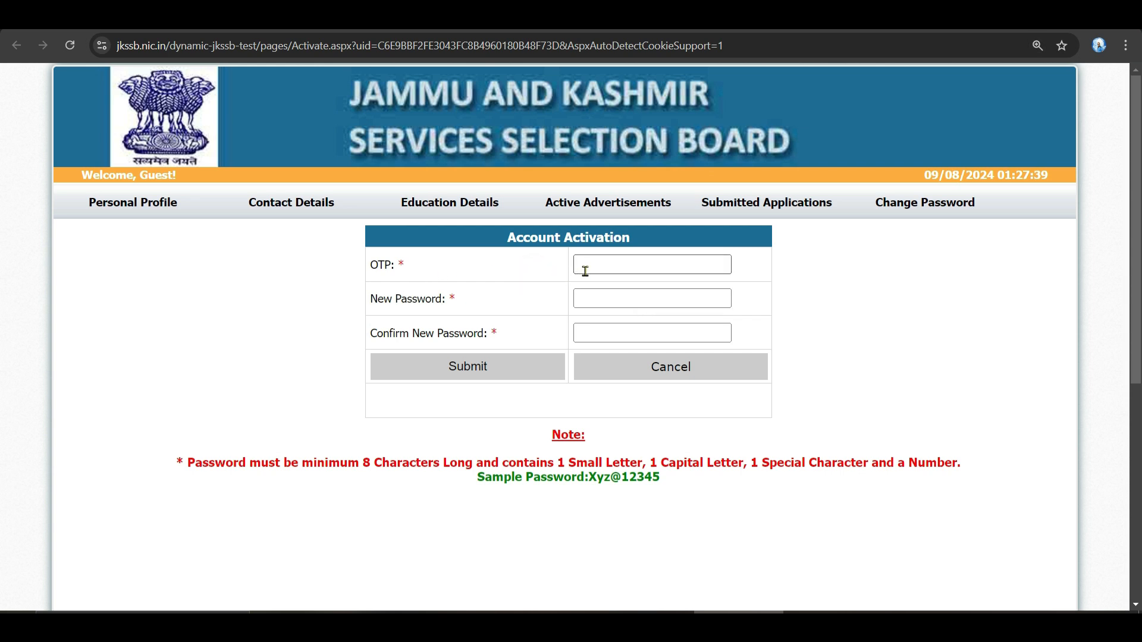
pyautogui.click(601, 297)
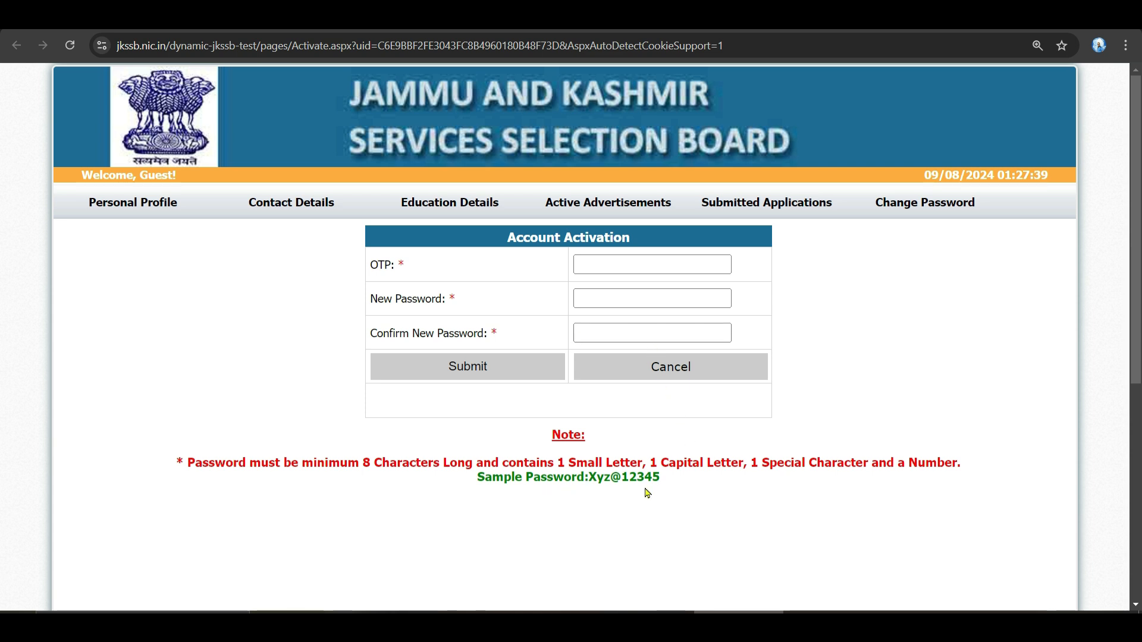
# Step: Highlight the sample password in the note below the activation form and acknowledge the account activation message
pyautogui.moveTo(589, 477); pyautogui.dragTo(665, 490)
pyautogui.click(690, 490)
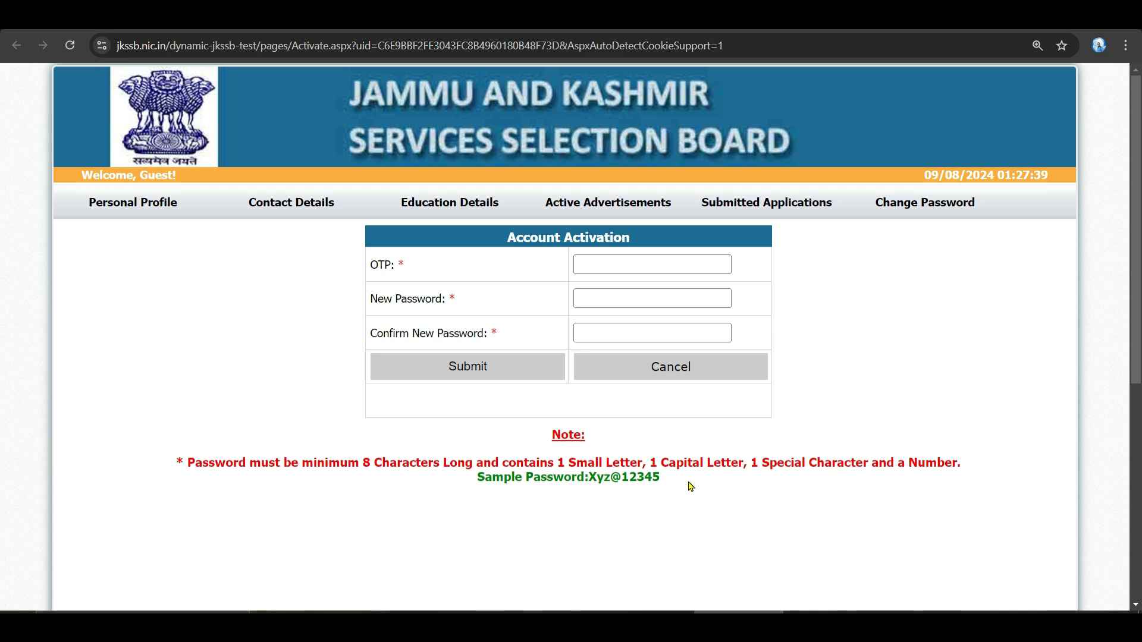
pyautogui.moveTo(483, 479); pyautogui.dragTo(670, 478)
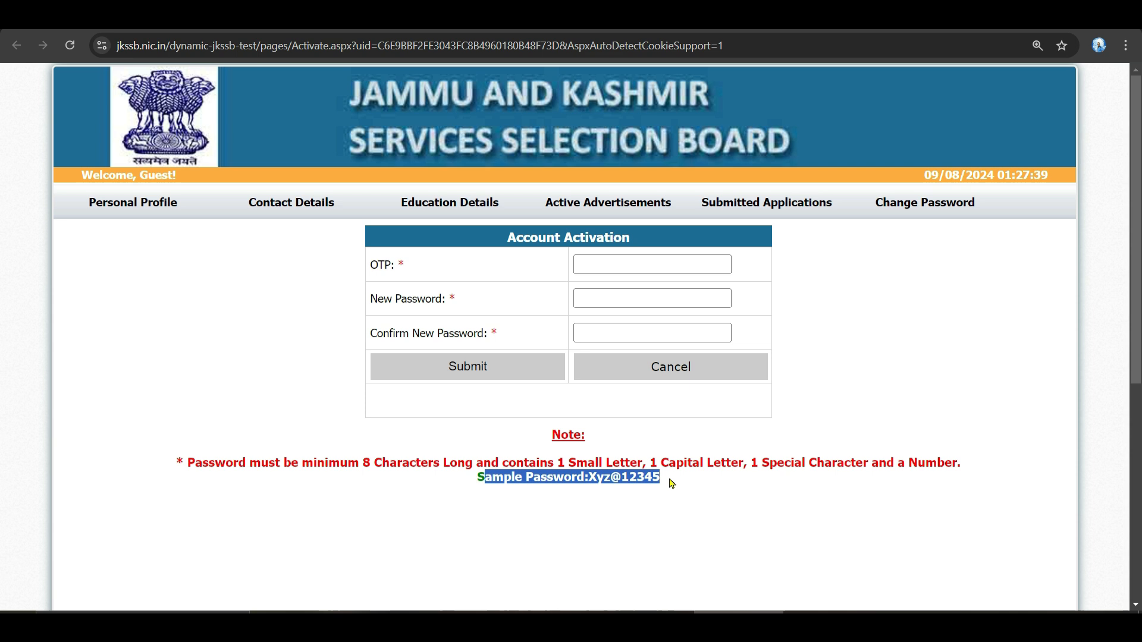
pyautogui.click(594, 479)
pyautogui.moveTo(590, 479); pyautogui.dragTo(677, 485)
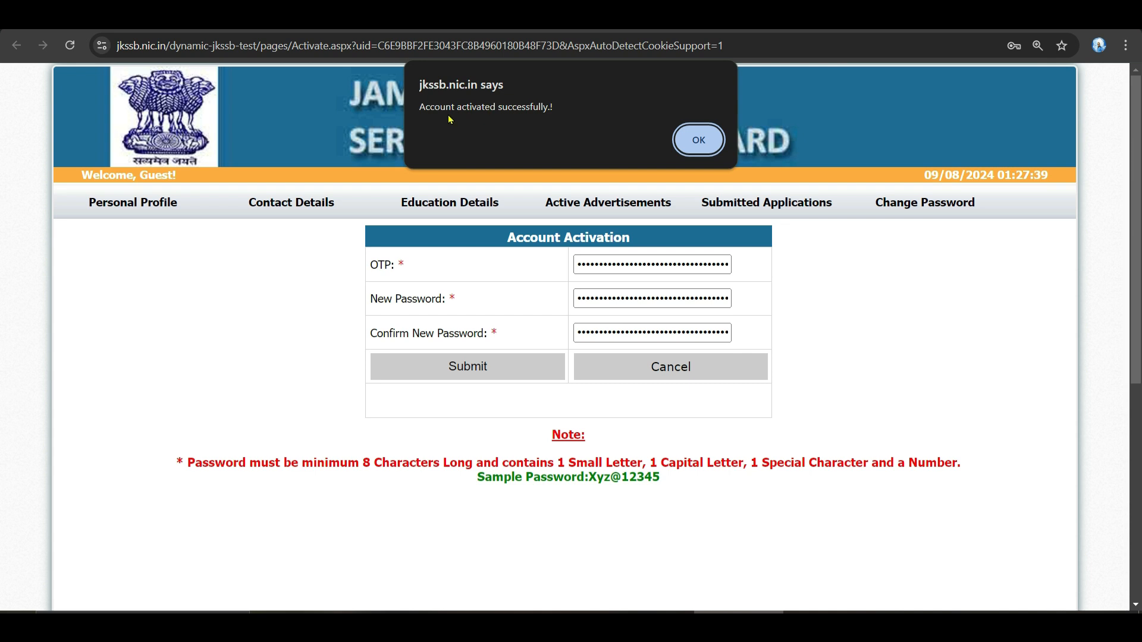
pyautogui.click(699, 141)
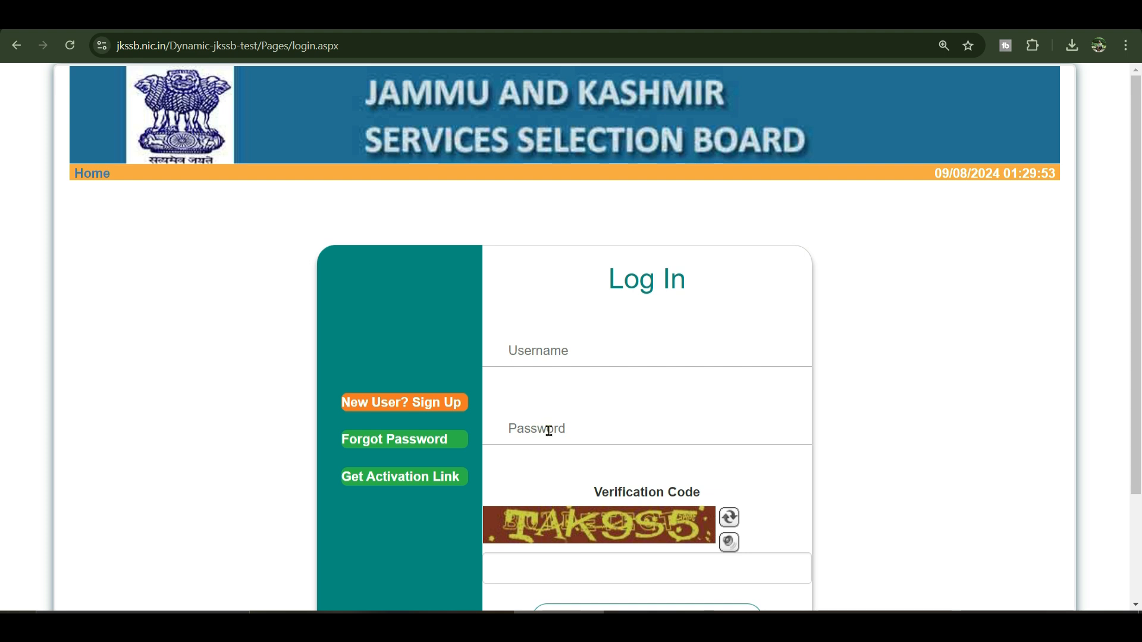
# Step: Review the login form down to its verification code and open the signed-in applicant's Personal Profile page
pyautogui.scroll(-2, 584, 431)
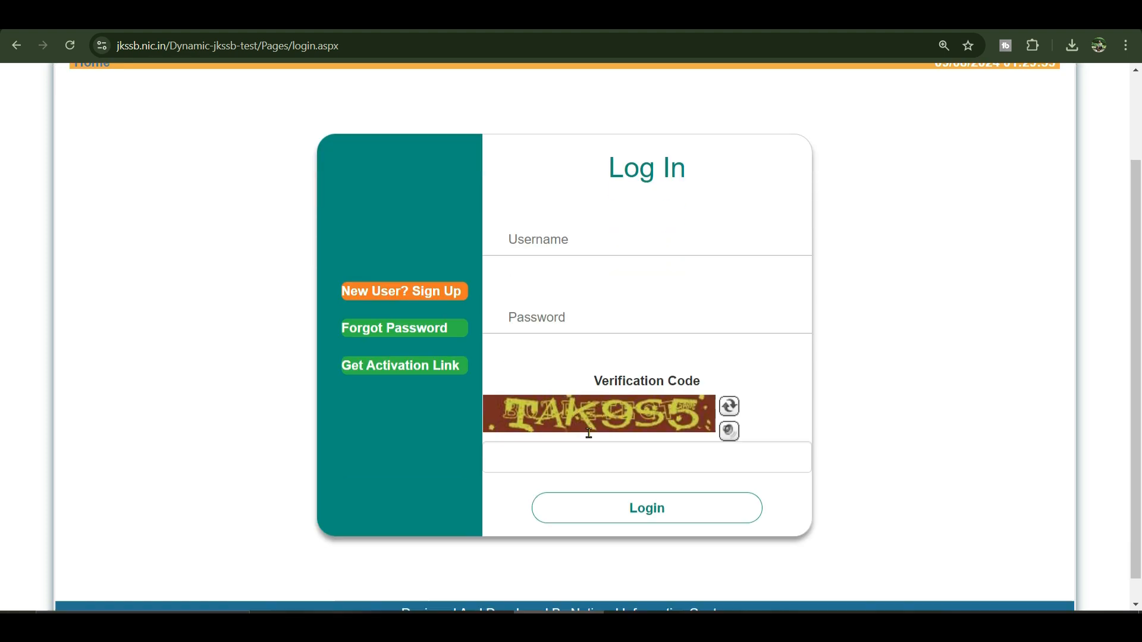
pyautogui.click(531, 430)
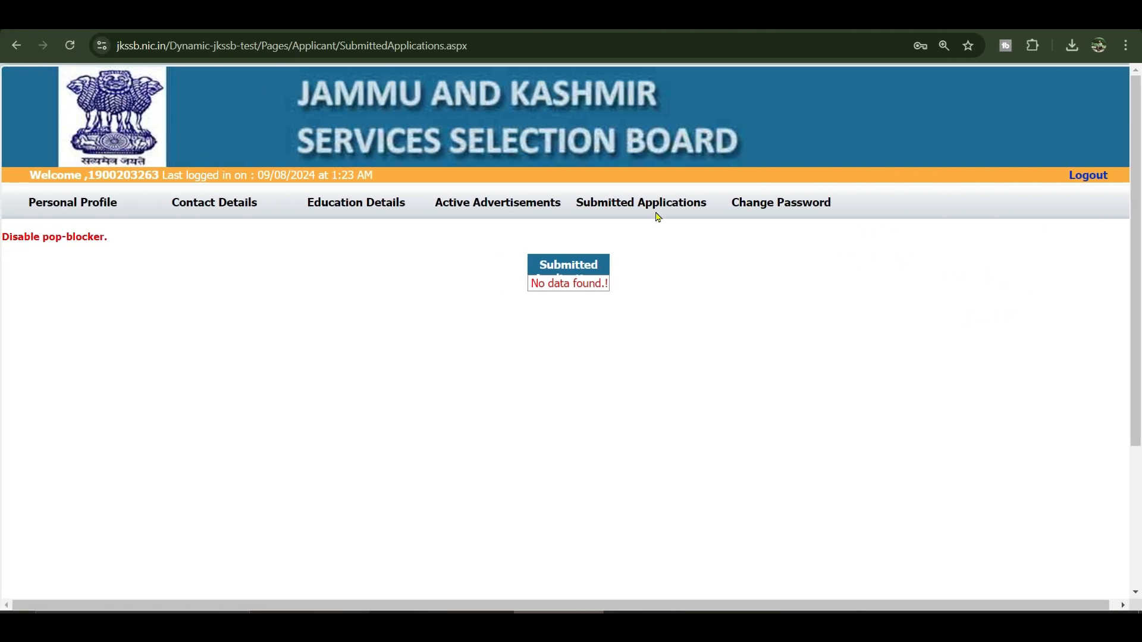
pyautogui.click(83, 213)
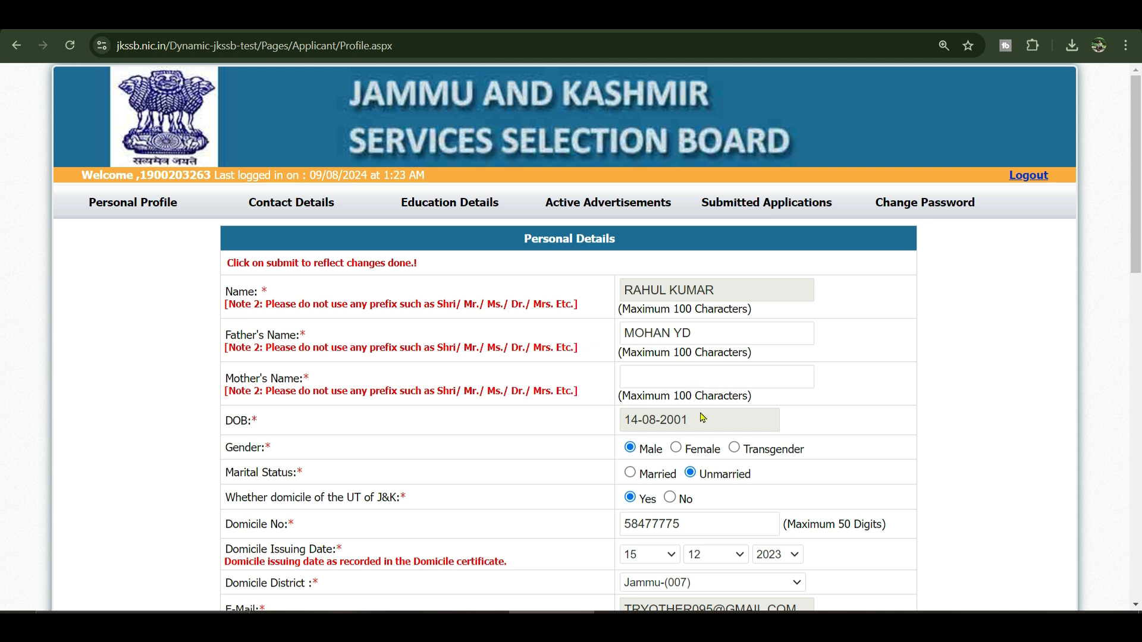
# Step: Examine the personal details, the Sub Category choices and the two-year videography or photography experience question
pyautogui.scroll(-3, 704, 421)
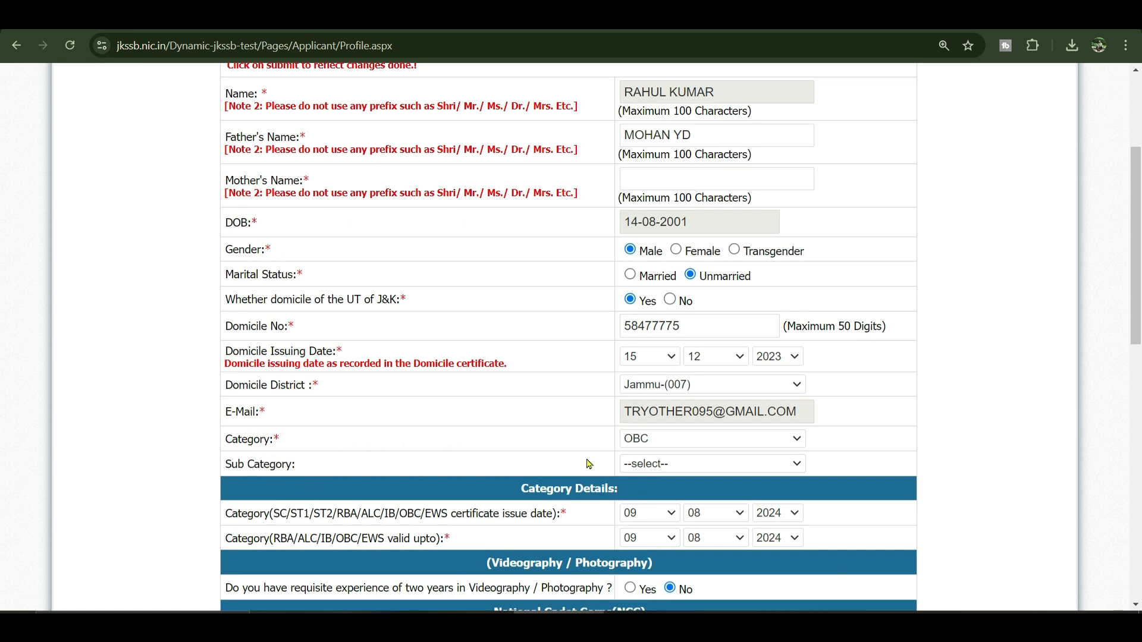
pyautogui.click(658, 466)
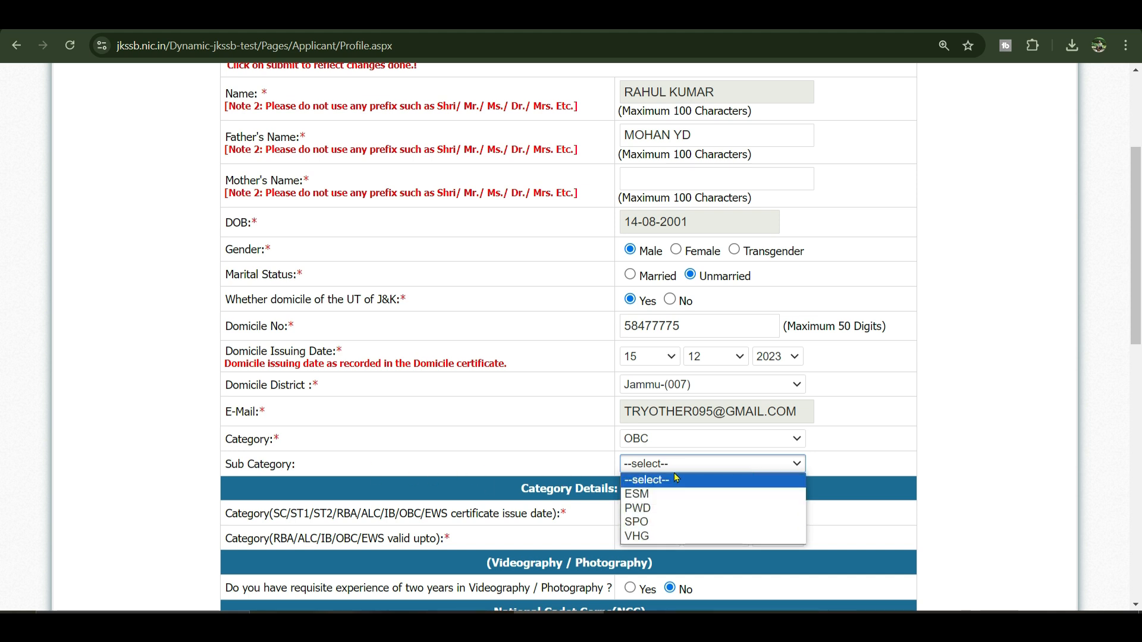
pyautogui.click(824, 460)
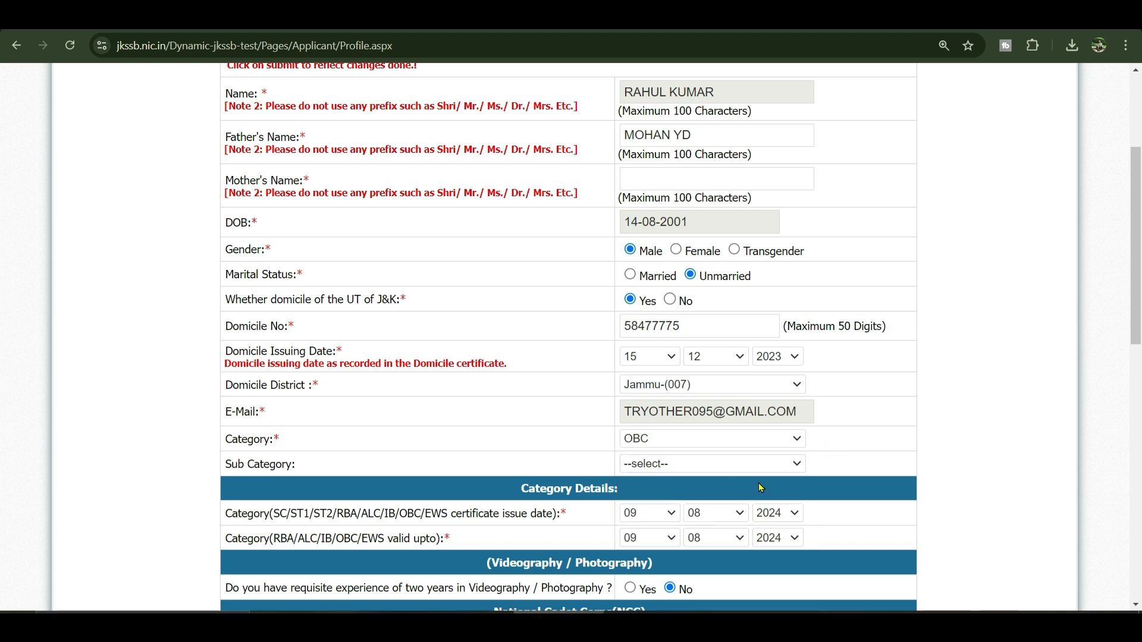
pyautogui.scroll(-3, 762, 488)
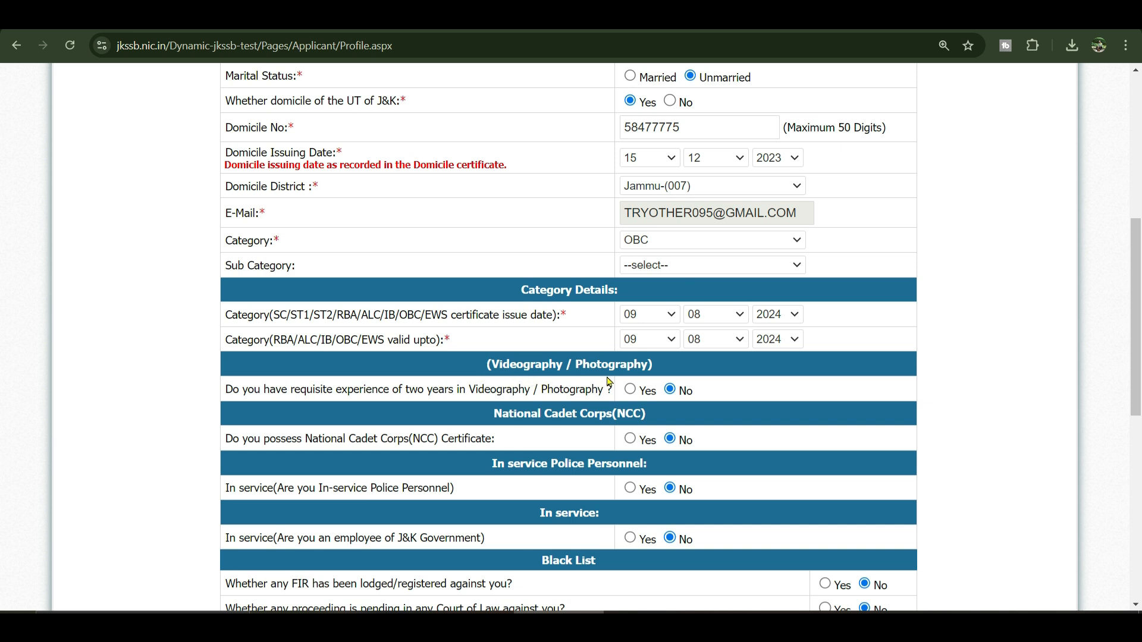
pyautogui.moveTo(406, 390); pyautogui.dragTo(455, 389)
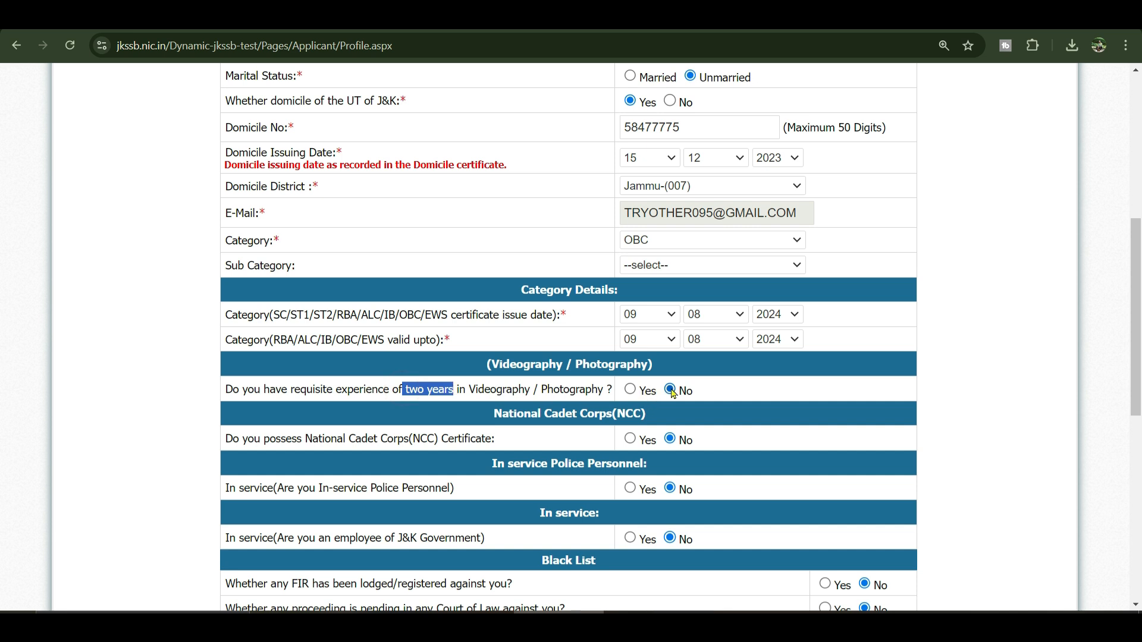
# Step: Switch the J&K Government employee answer to Yes and back to No, and examine the Black List questions
pyautogui.scroll(-3, 717, 399)
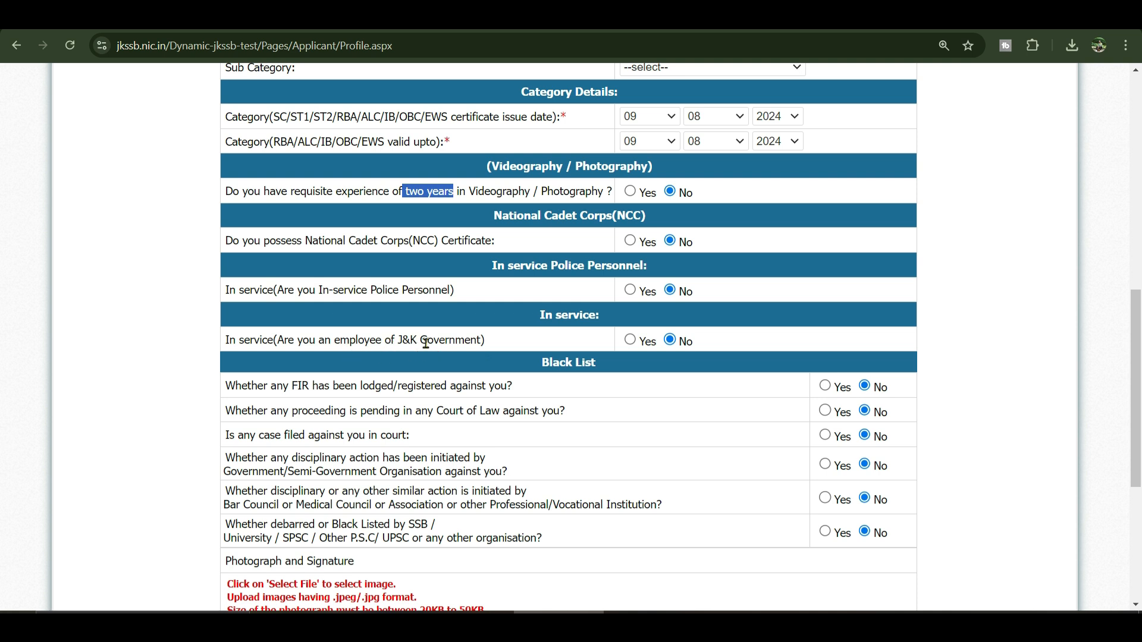
pyautogui.click(624, 341)
pyautogui.click(673, 342)
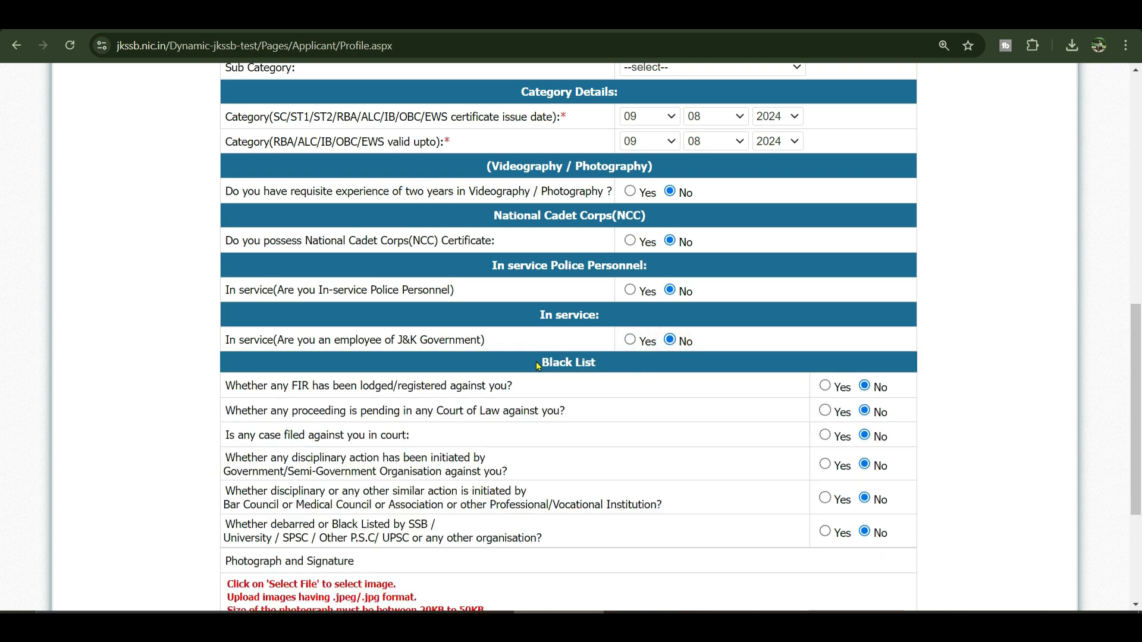
pyautogui.moveTo(535, 366); pyautogui.dragTo(609, 362)
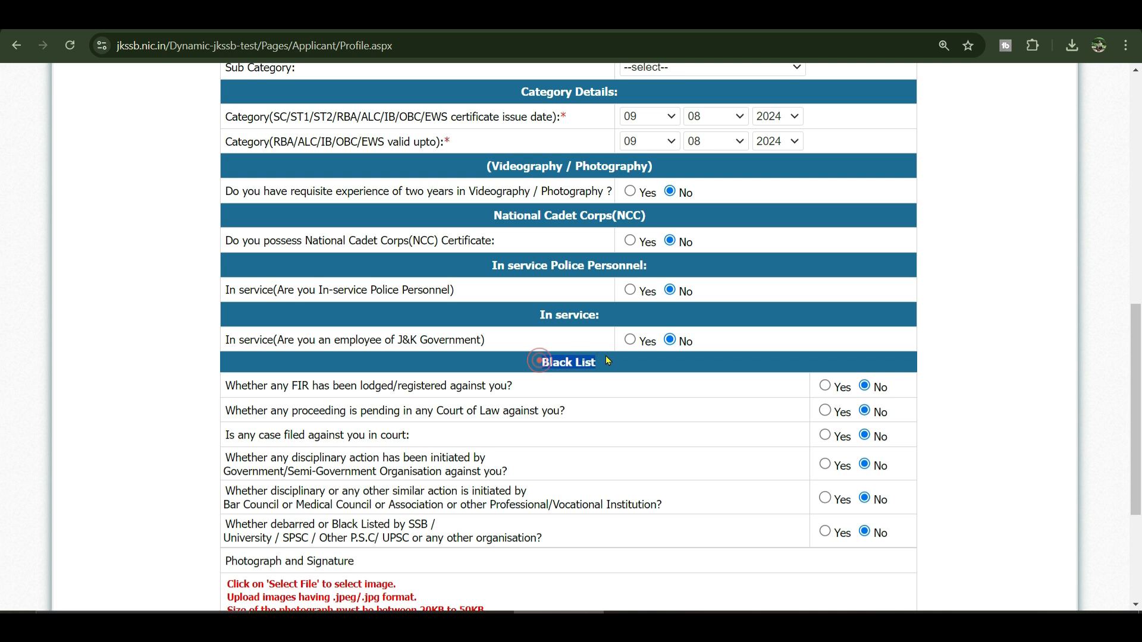
pyautogui.scroll(-3, 617, 396)
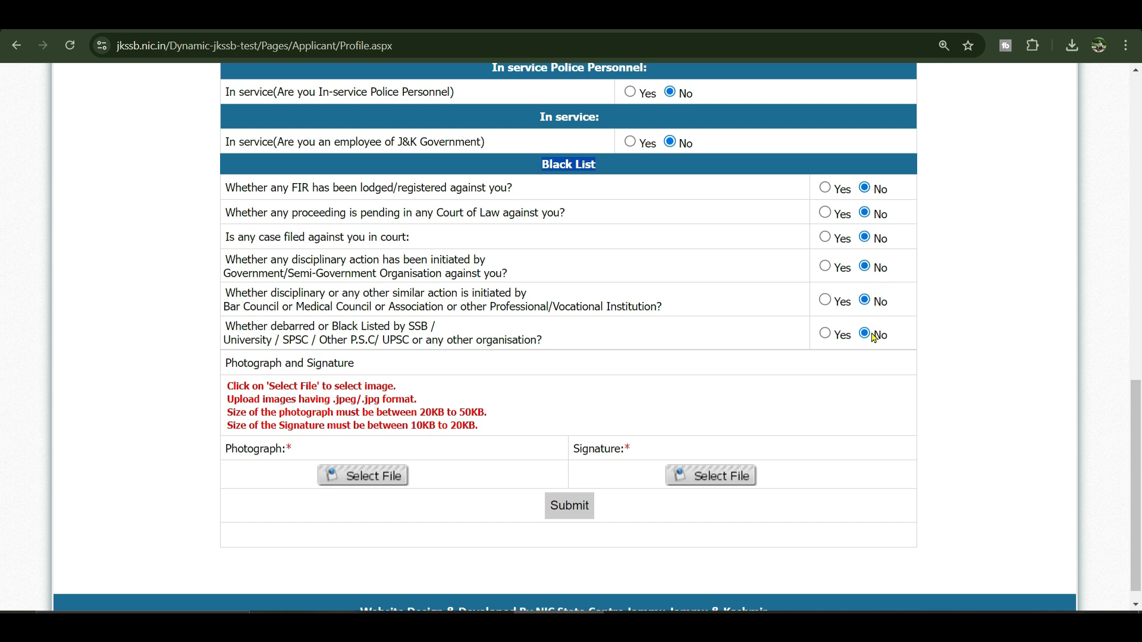
# Step: Examine the photograph and signature upload requirements, highlighting the photograph's size limit of 20KB to 50KB
pyautogui.scroll(-1, 703, 357)
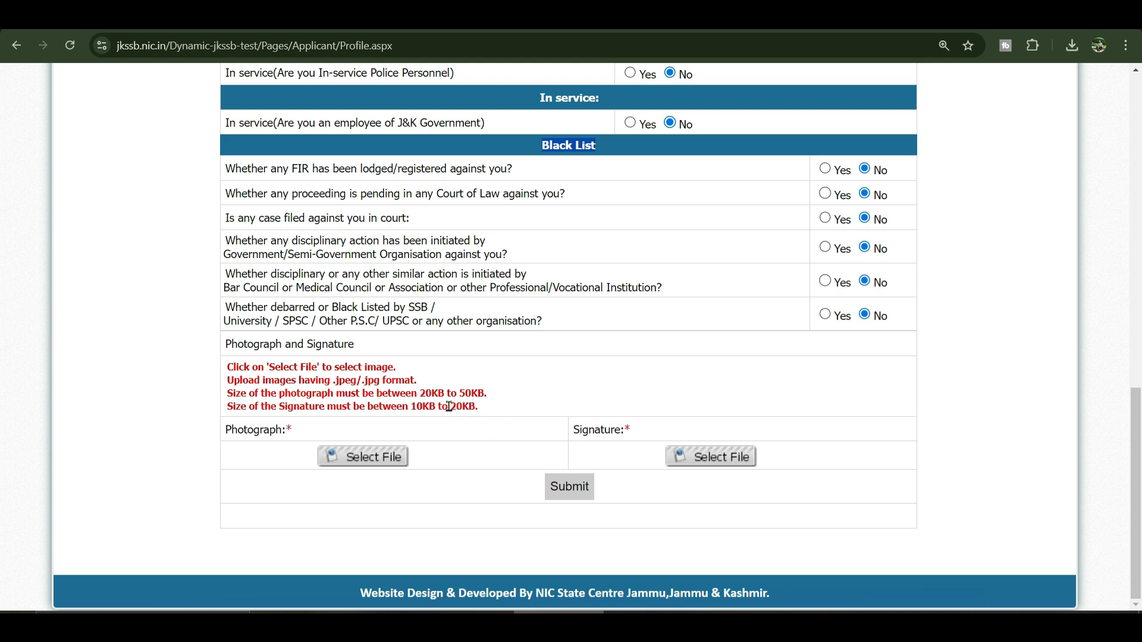
pyautogui.moveTo(421, 395); pyautogui.dragTo(492, 398)
pyautogui.click(508, 401)
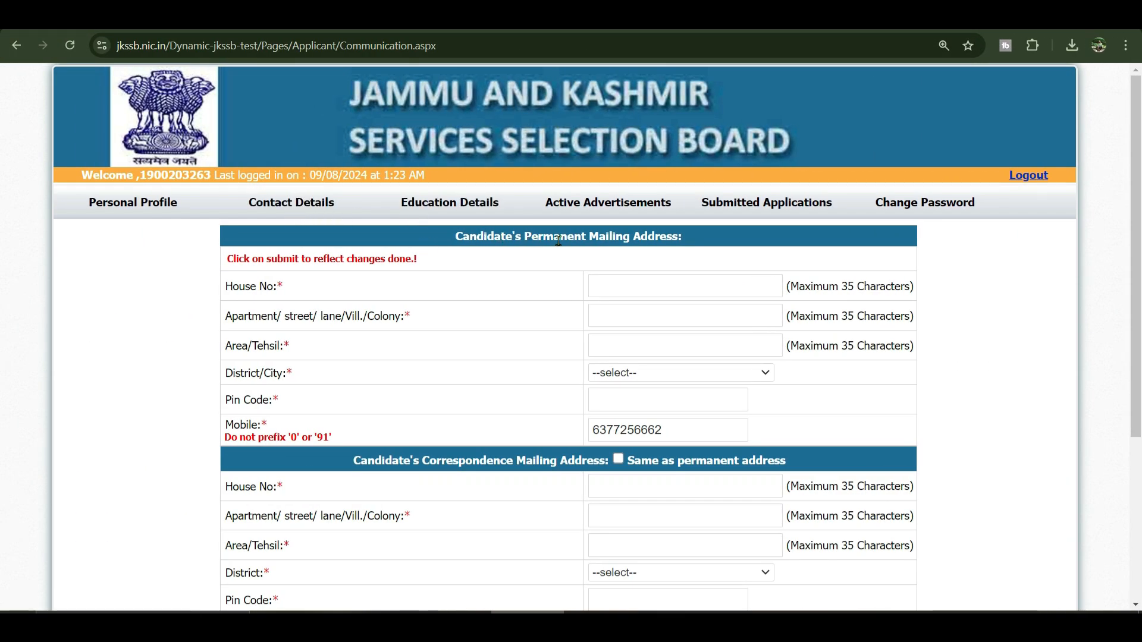
# Step: Fill in the permanent mailing address, use the same address for correspondence, and submit the contact details
pyautogui.click(631, 279)
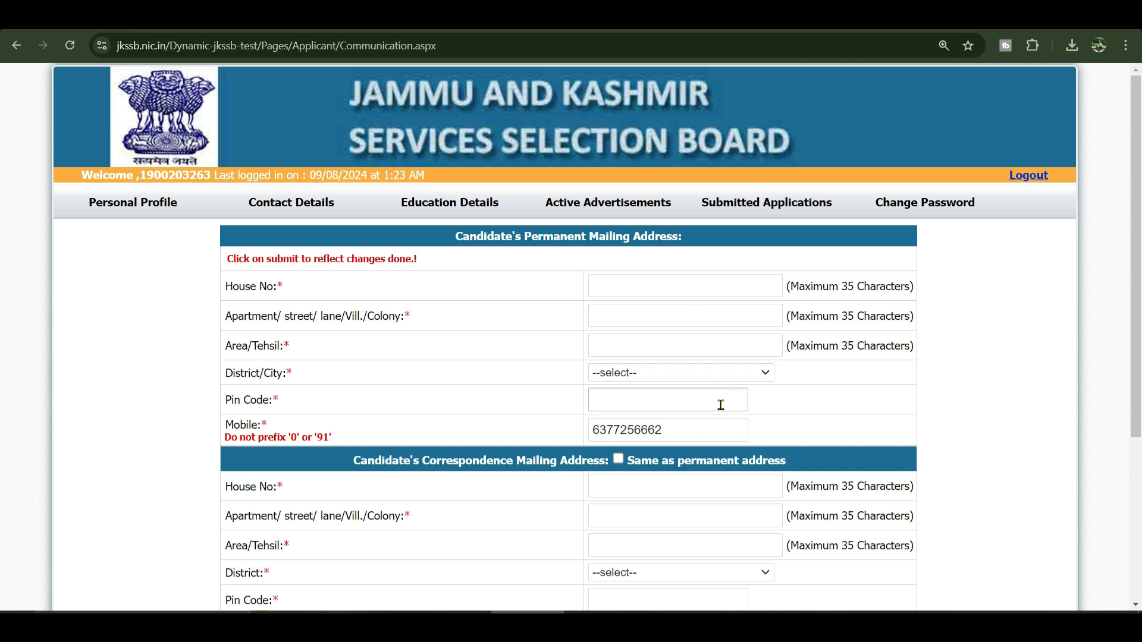
pyautogui.scroll(-3, 708, 387)
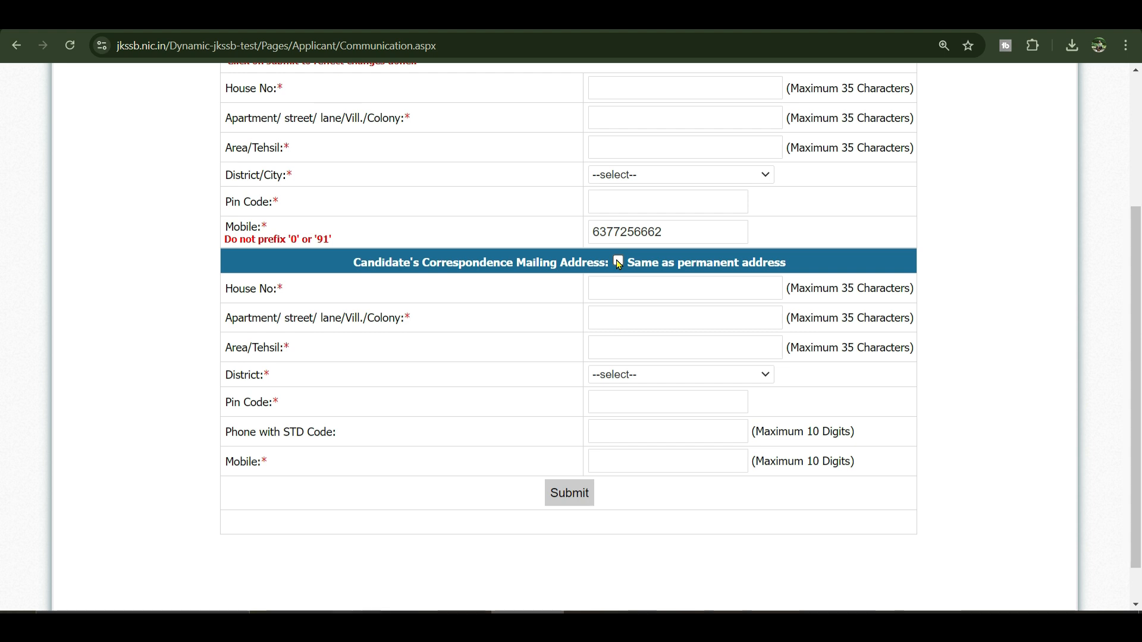
pyautogui.scroll(4, 510, 132)
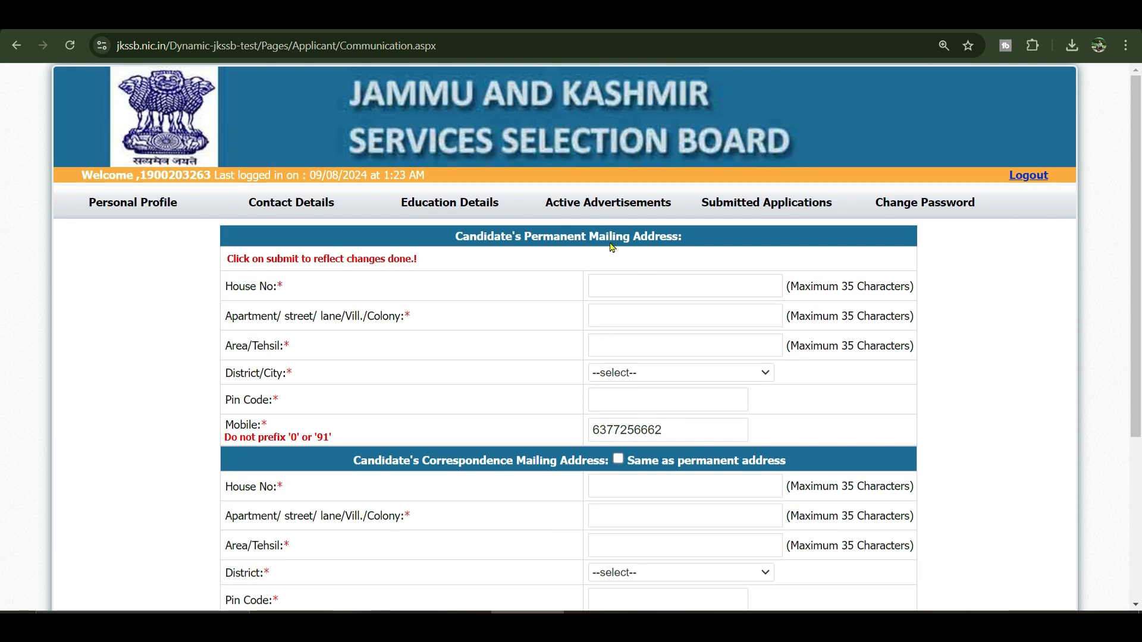
pyautogui.scroll(-3, 596, 277)
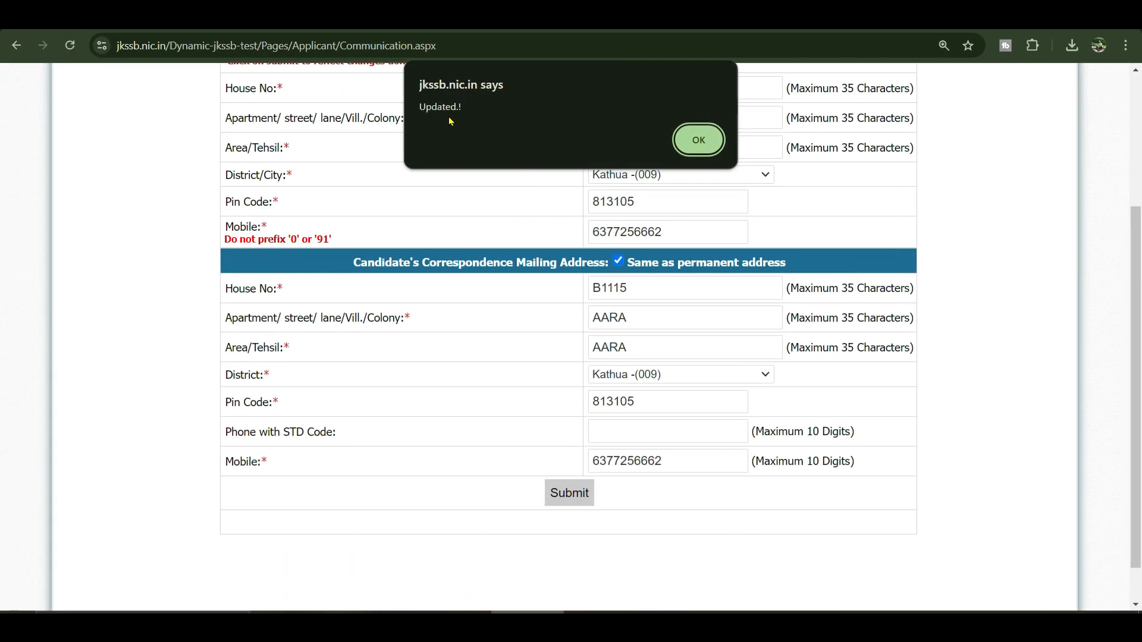
pyautogui.click(700, 141)
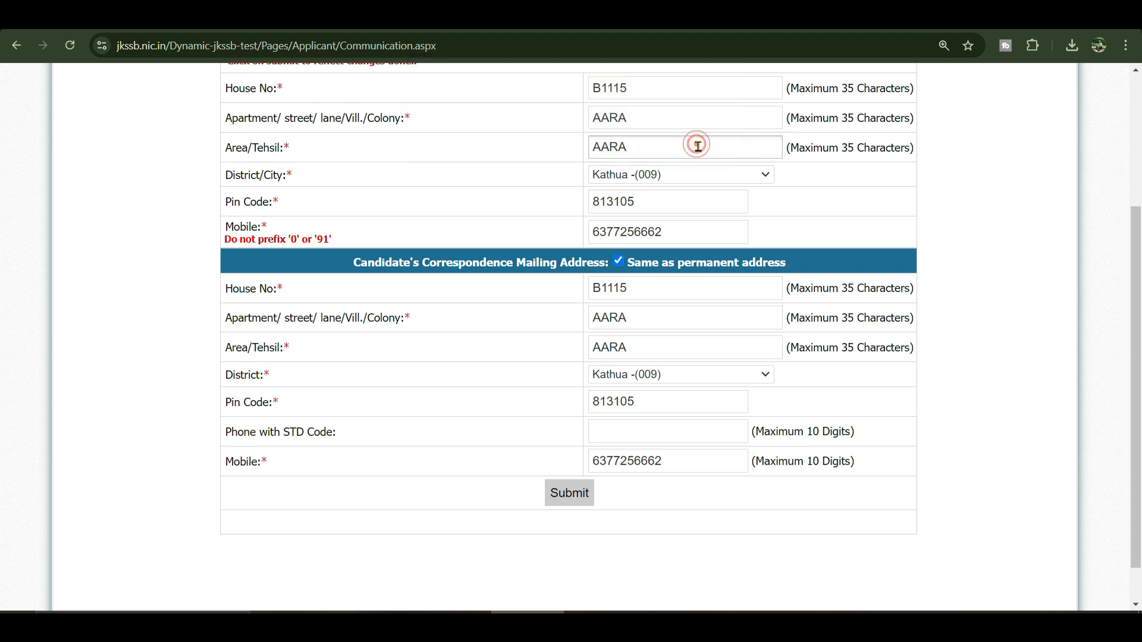
pyautogui.scroll(3, 720, 173)
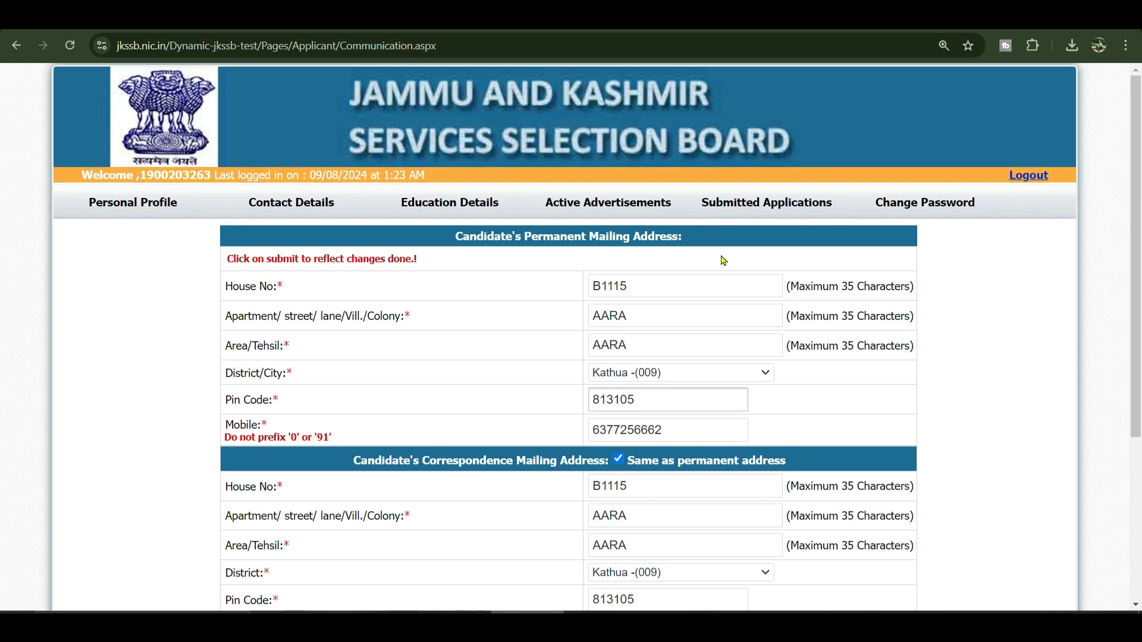
pyautogui.click(650, 399)
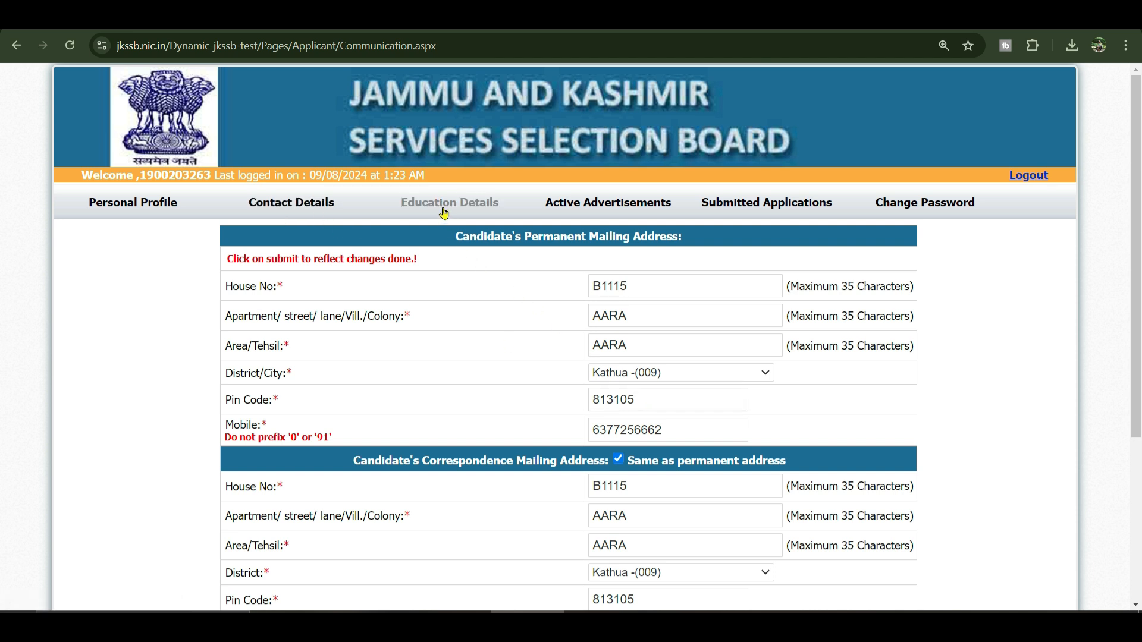
# Step: Open the Education Details page and try enabling the Middle Pass record, leaving it cleared
pyautogui.click(466, 215)
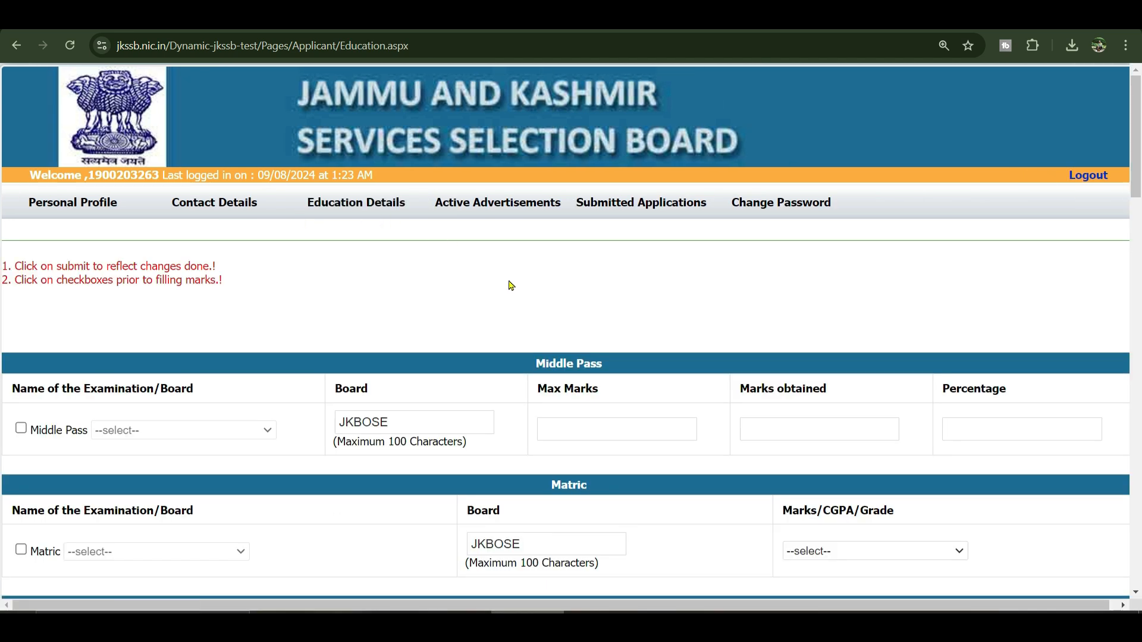
pyautogui.scroll(-3, 535, 301)
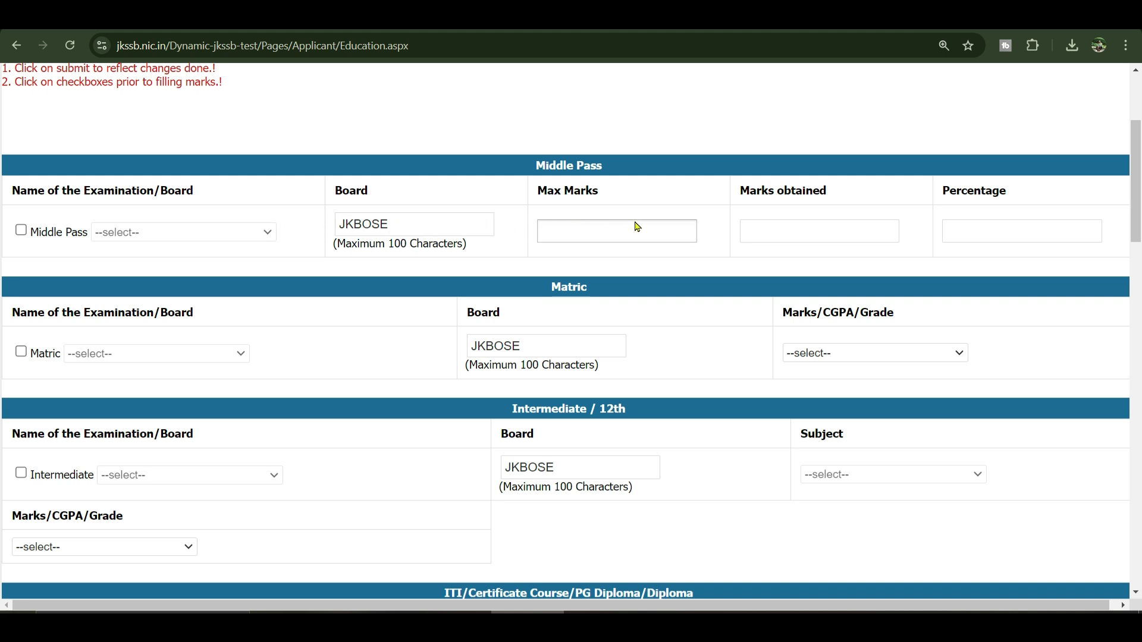
pyautogui.click(22, 231)
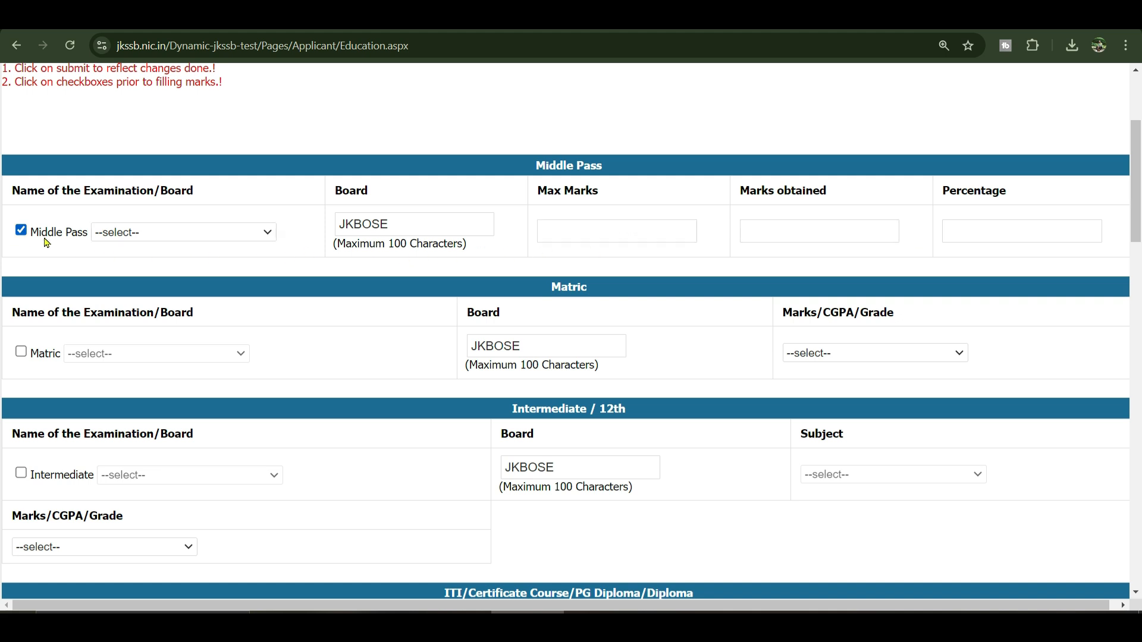
pyautogui.click(22, 232)
# Step: Enable the Matric record with Others as the examination board and enter BSEB as the board name
pyautogui.scroll(-3, 90, 314)
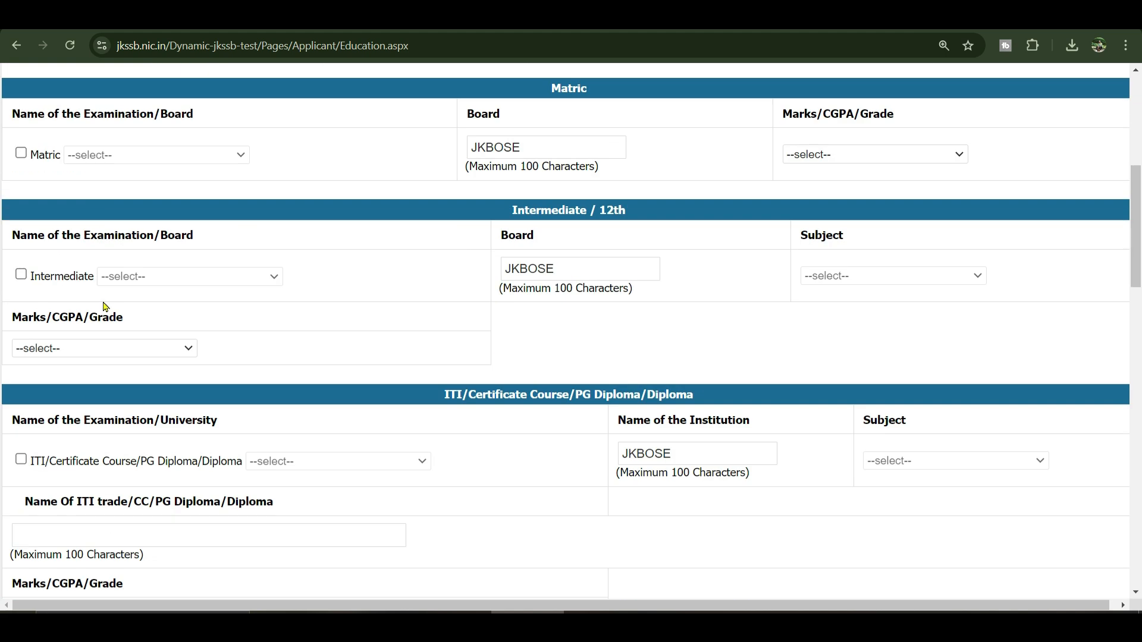
pyautogui.click(23, 156)
pyautogui.click(23, 157)
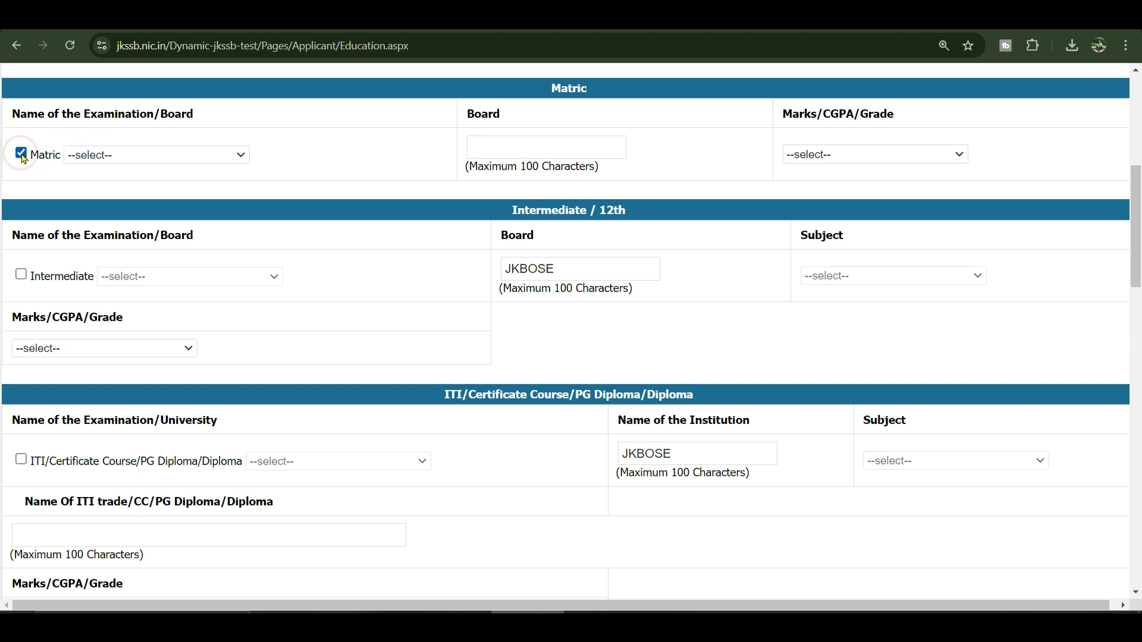
pyautogui.click(104, 162)
pyautogui.click(119, 213)
pyautogui.click(503, 149)
pyautogui.write('BSEB')
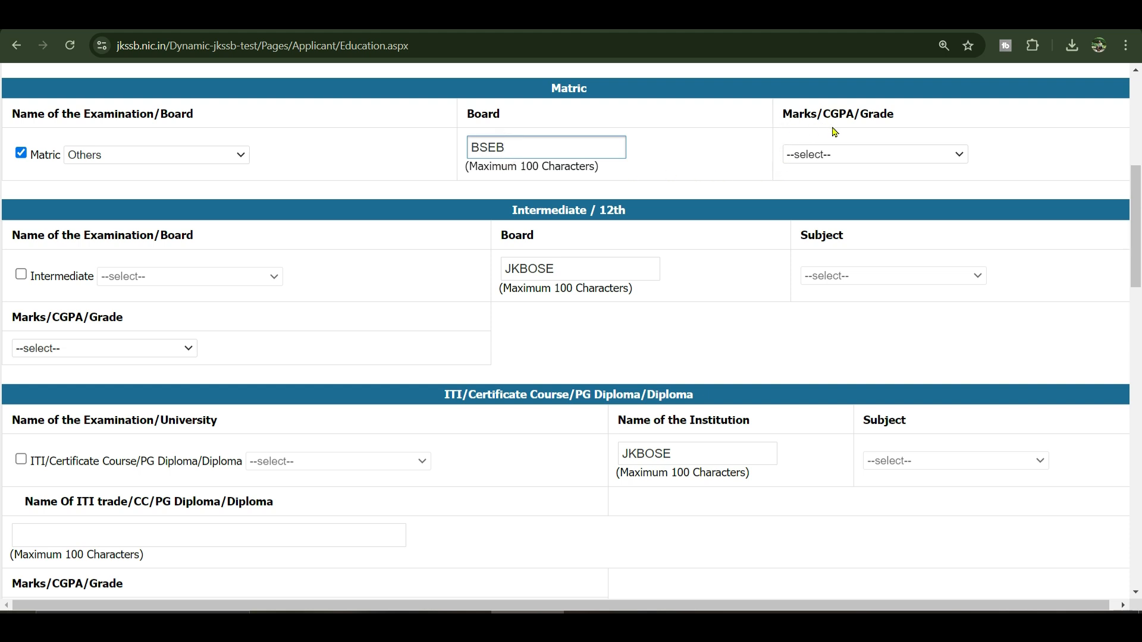
# Step: Record the Matric result as Marks, with maximum marks 500 and marks obtained 400
pyautogui.click(837, 156)
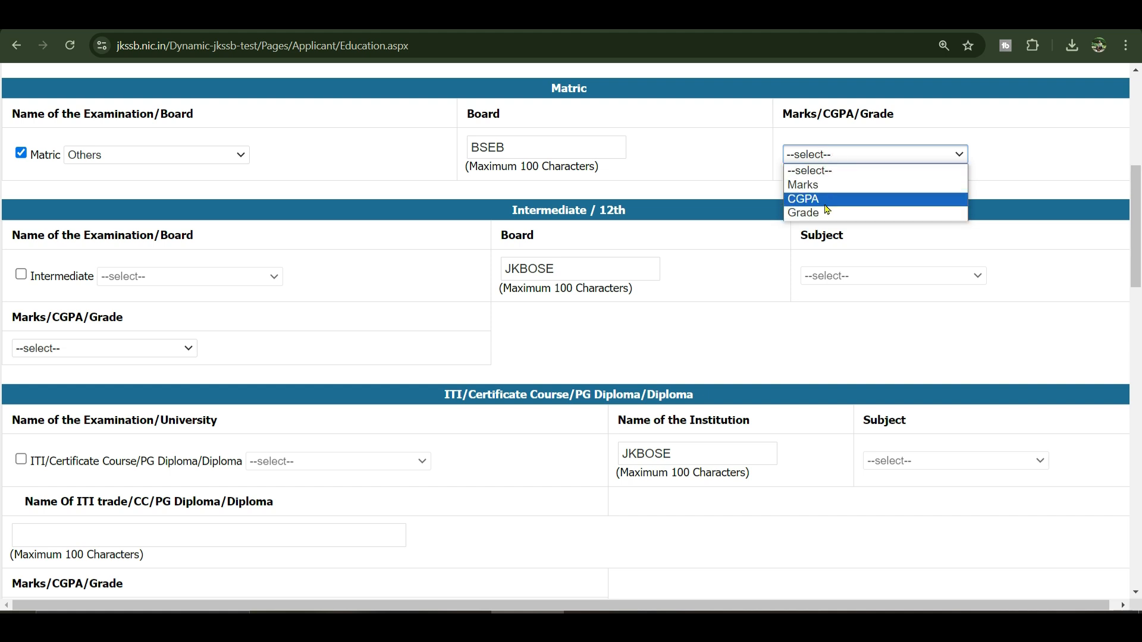
pyautogui.click(815, 186)
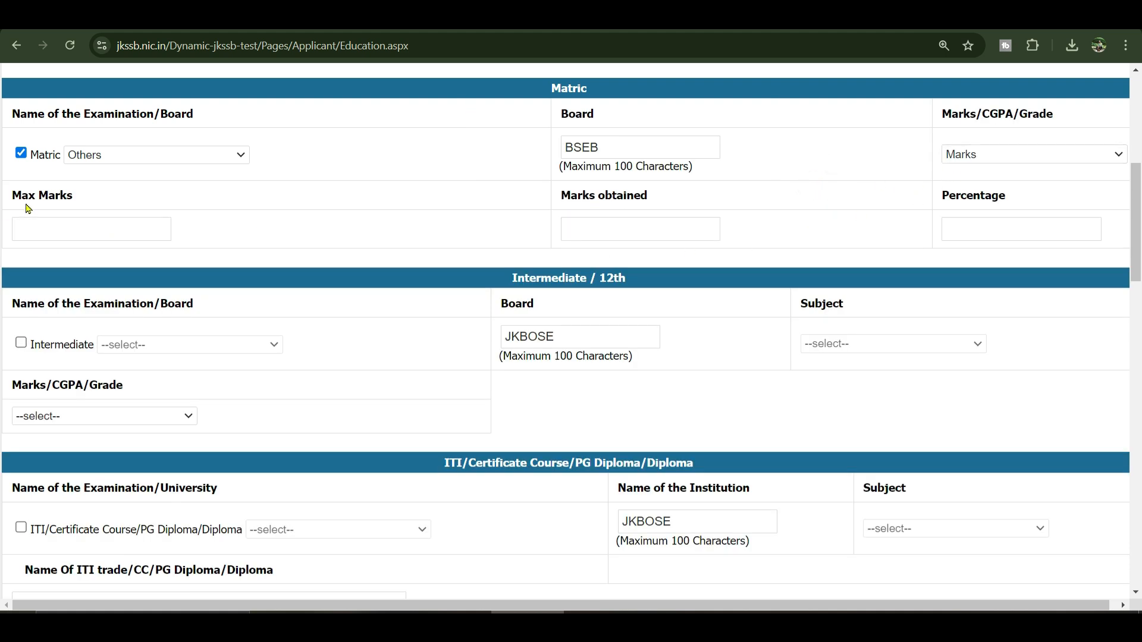
pyautogui.click(98, 231)
pyautogui.write('500')
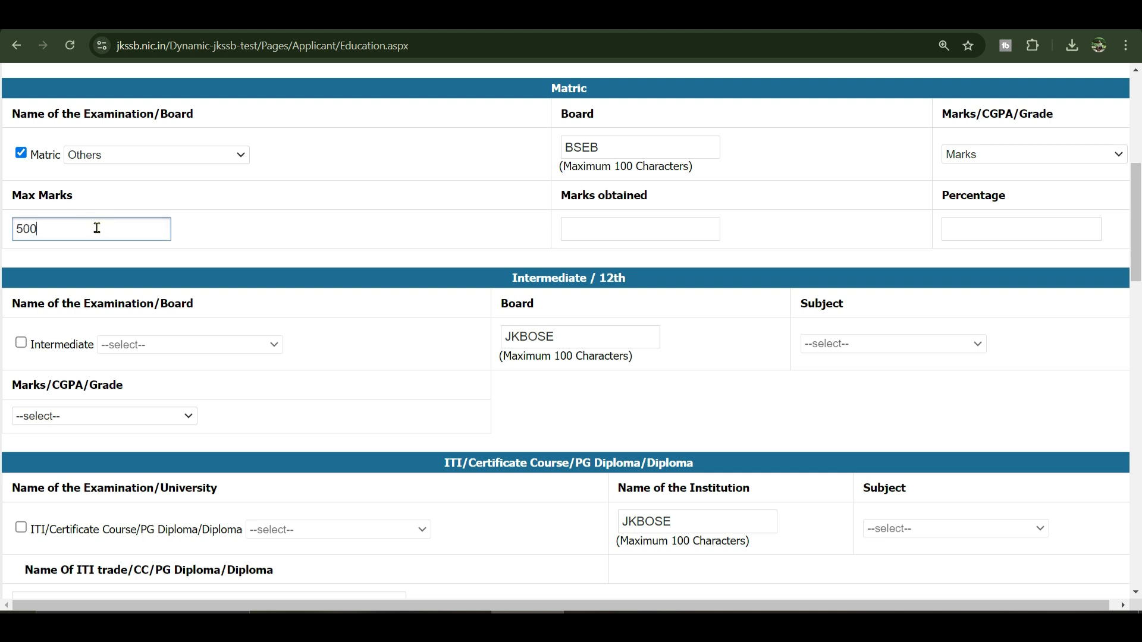
pyautogui.click(234, 235)
pyautogui.click(632, 230)
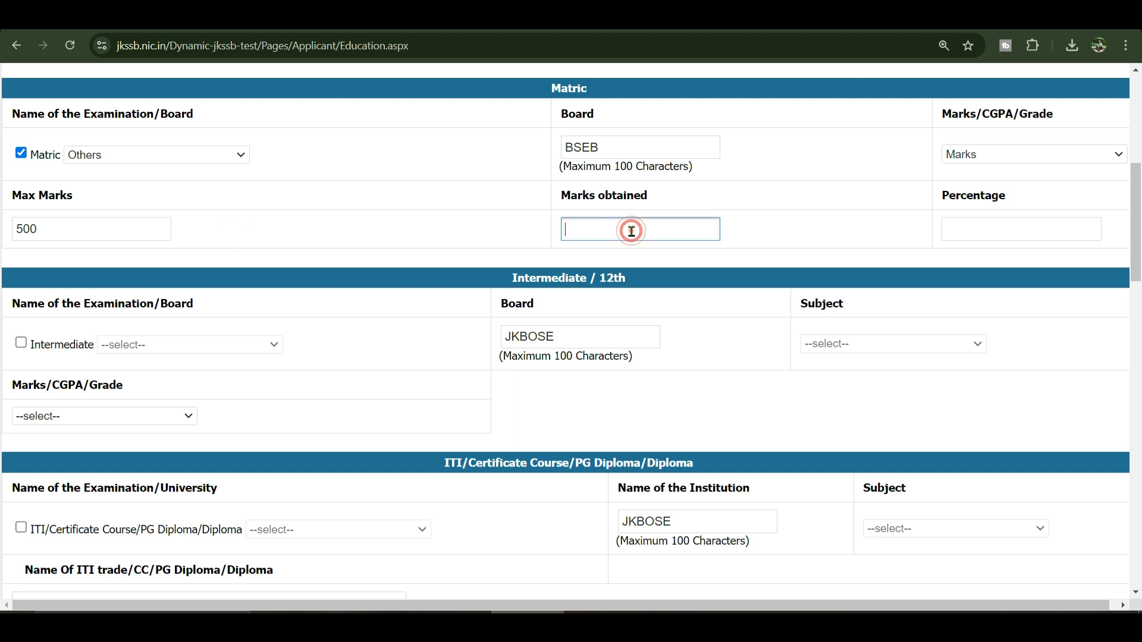
pyautogui.write('400')
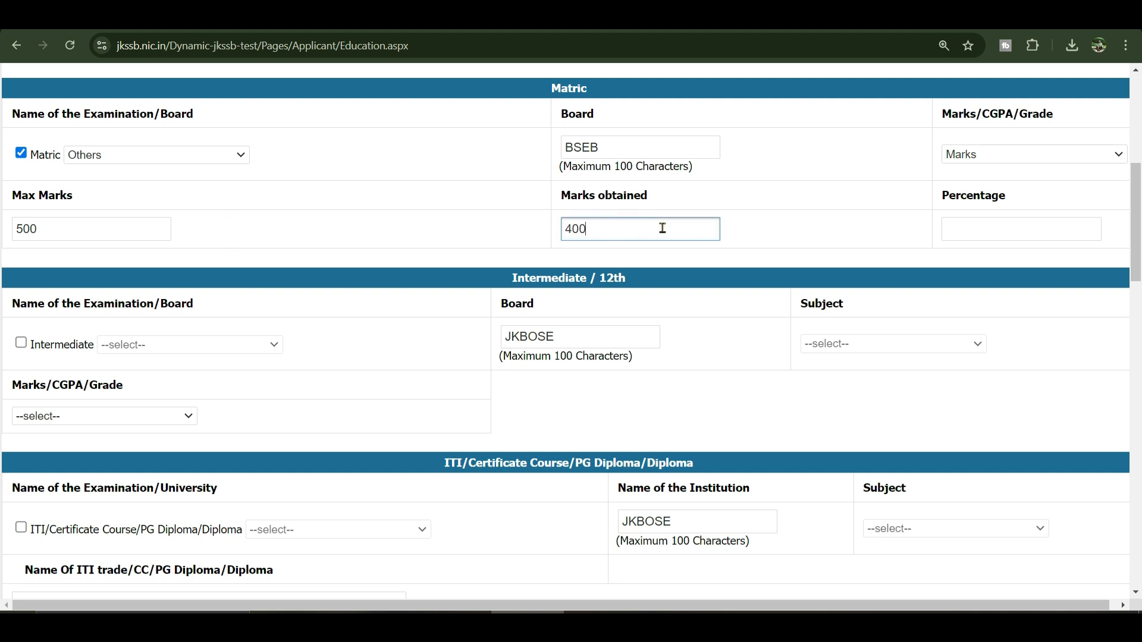
pyautogui.click(773, 233)
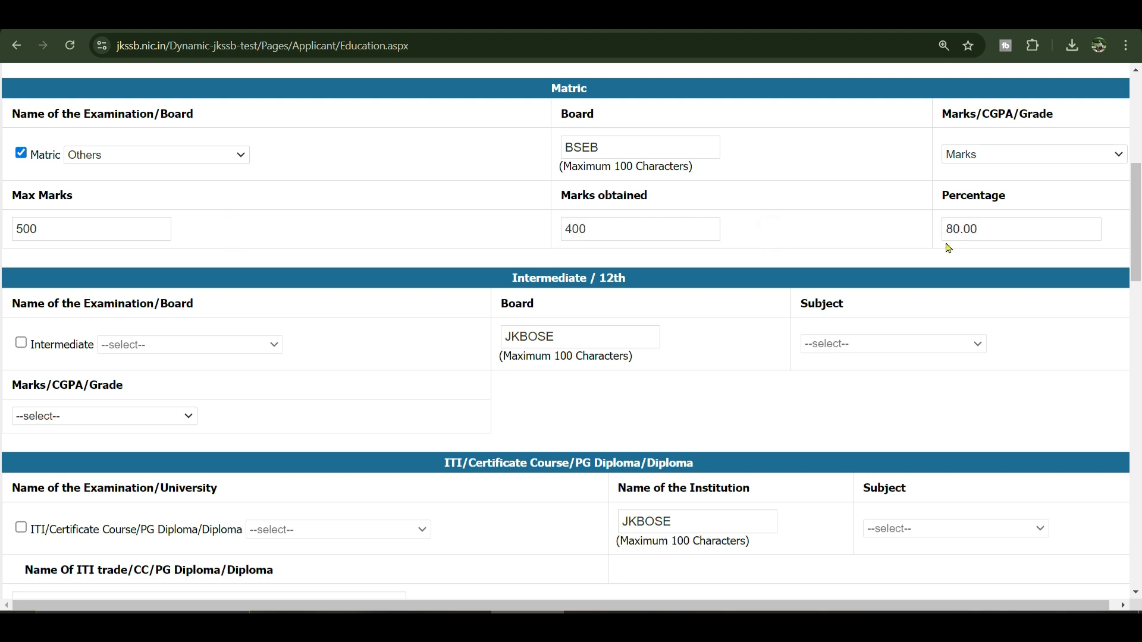
# Step: Enable the Intermediate record with CBSE as the board and Non-Medical as the subject
pyautogui.scroll(-4, 568, 238)
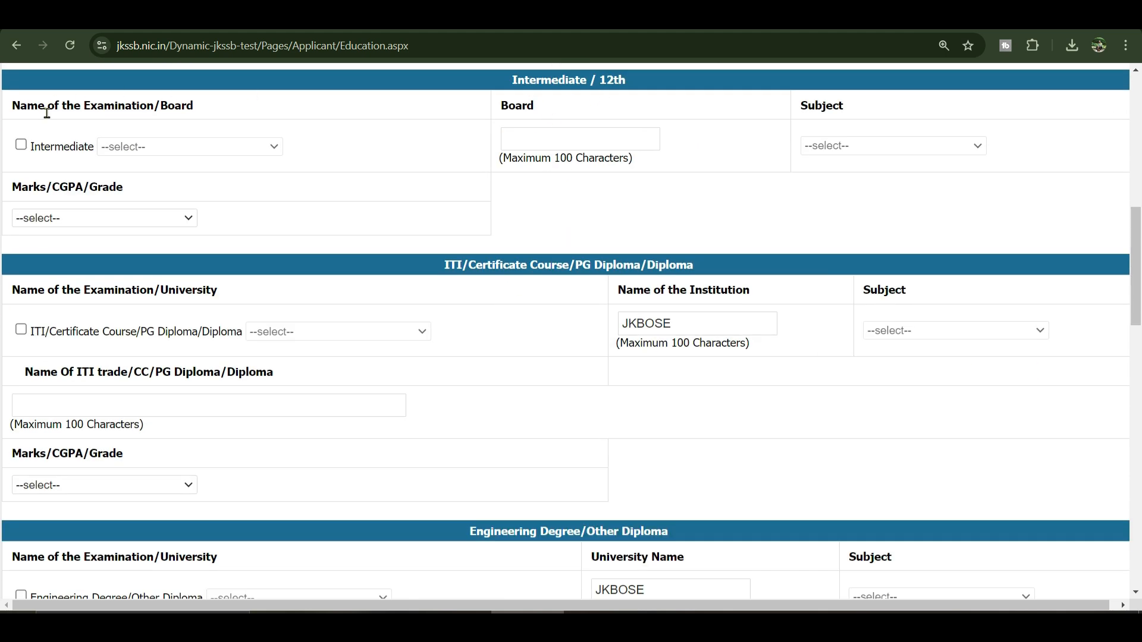
pyautogui.click(21, 144)
pyautogui.click(156, 150)
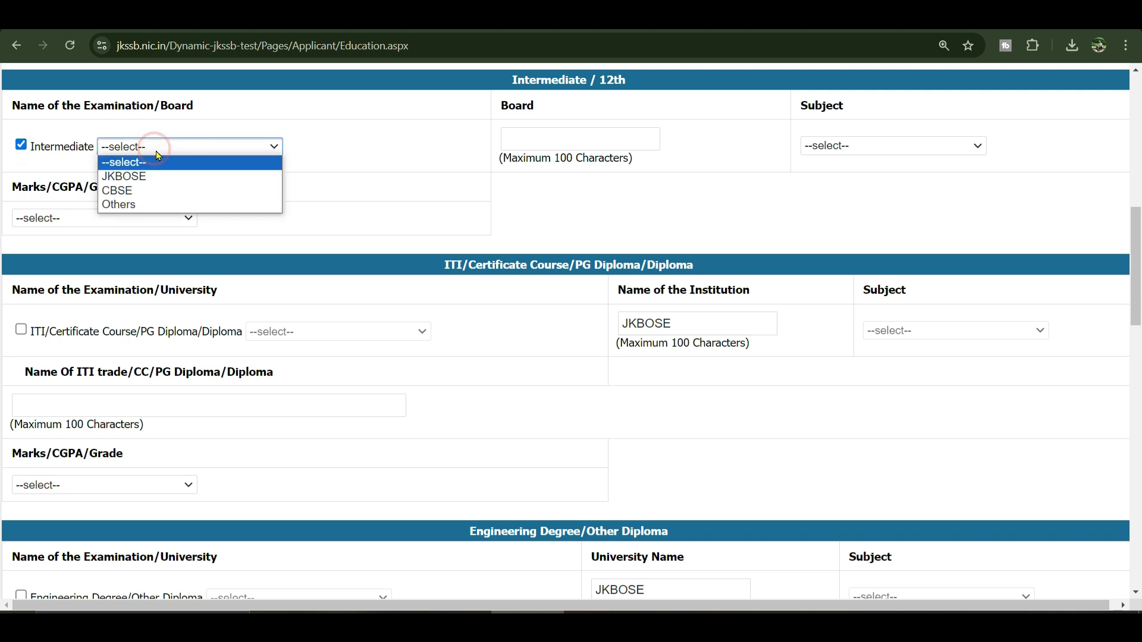
pyautogui.click(144, 194)
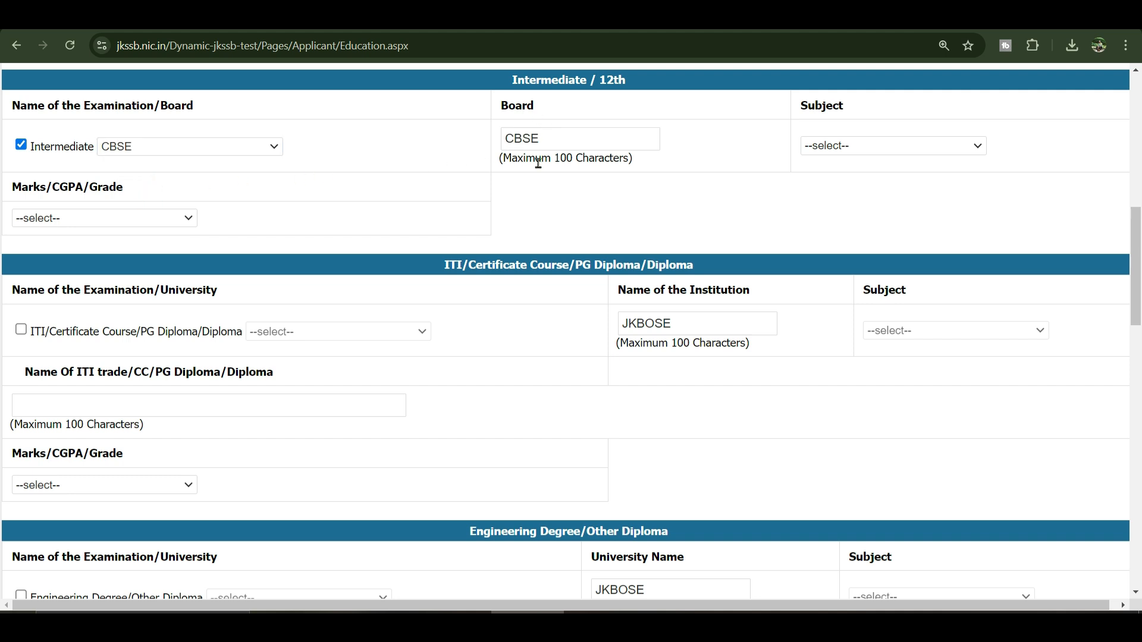
pyautogui.click(558, 140)
pyautogui.click(834, 148)
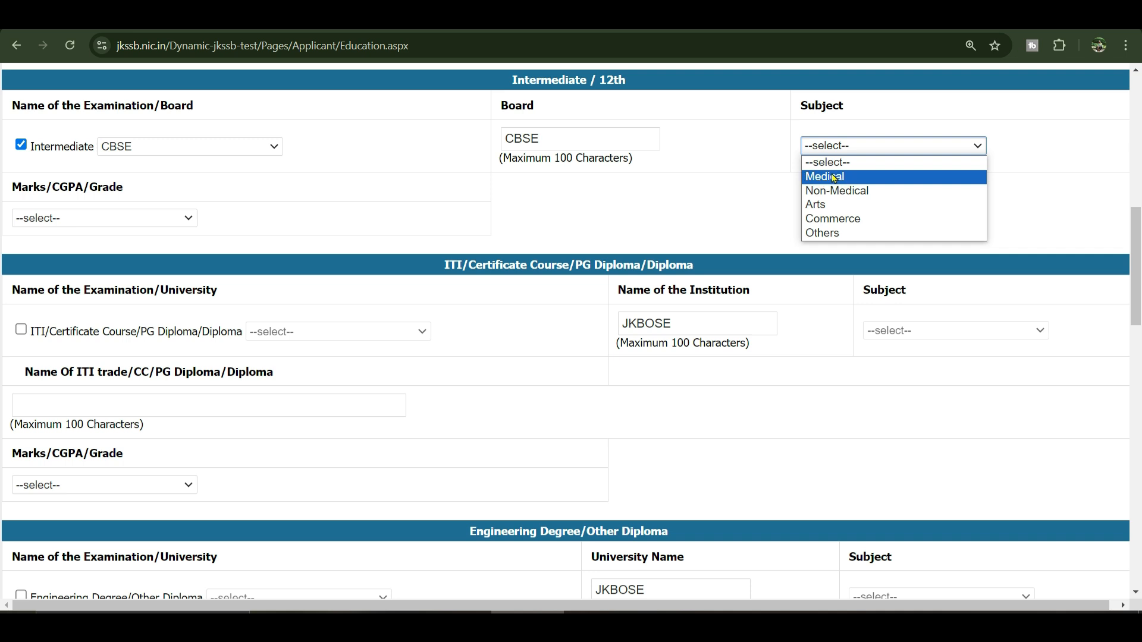
pyautogui.click(858, 197)
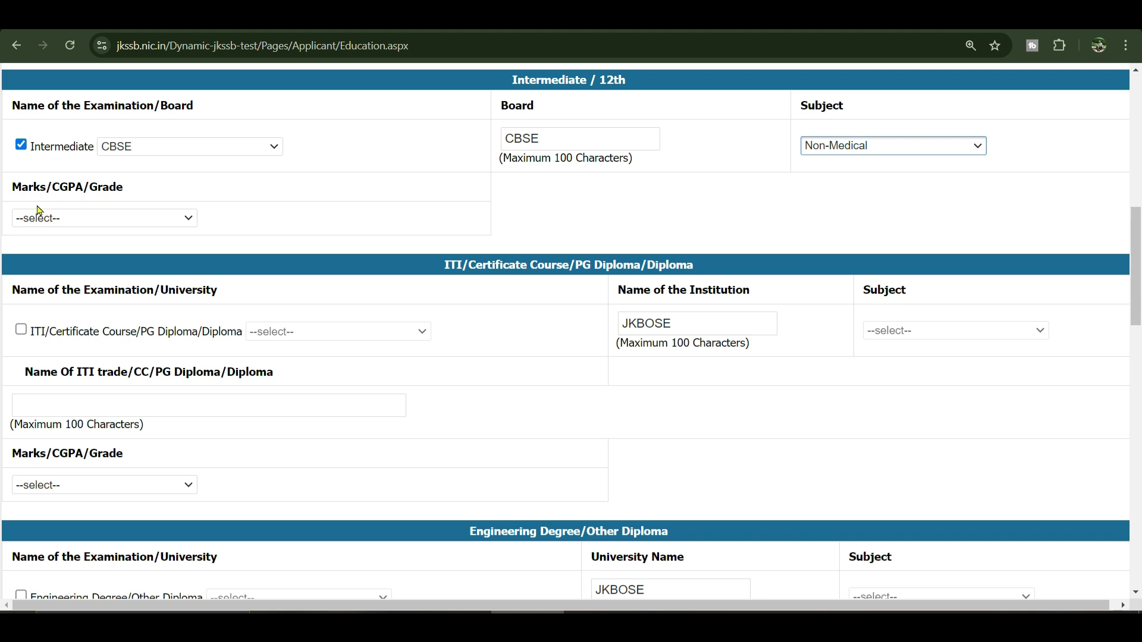
# Step: Record the Intermediate result as Marks, with maximum marks 500 and marks obtained 300
pyautogui.click(116, 218)
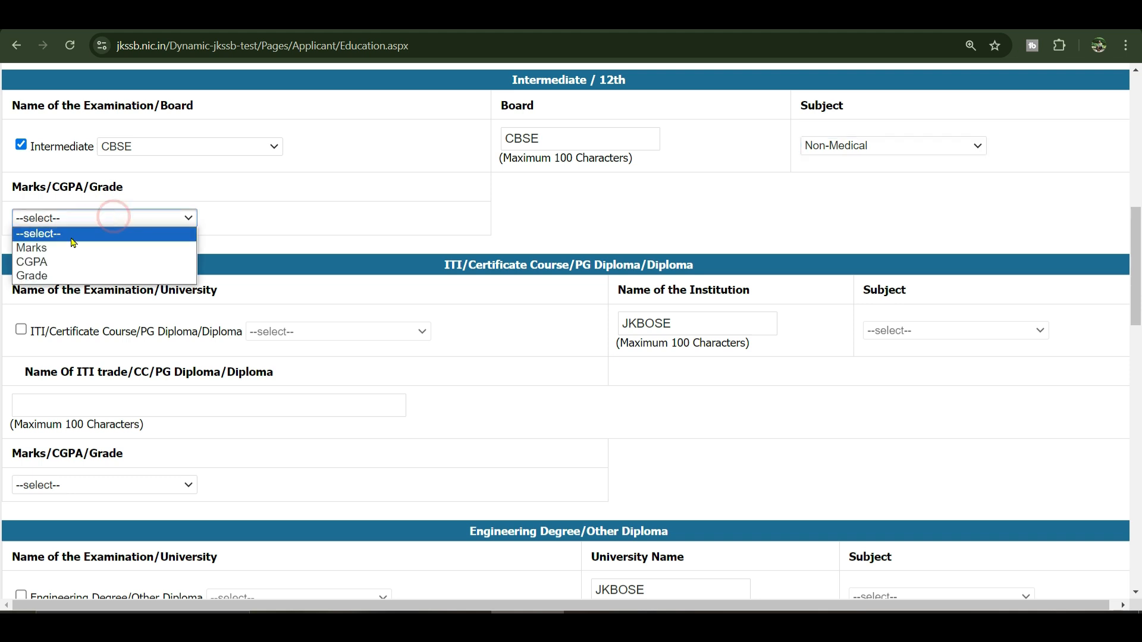
pyautogui.click(41, 249)
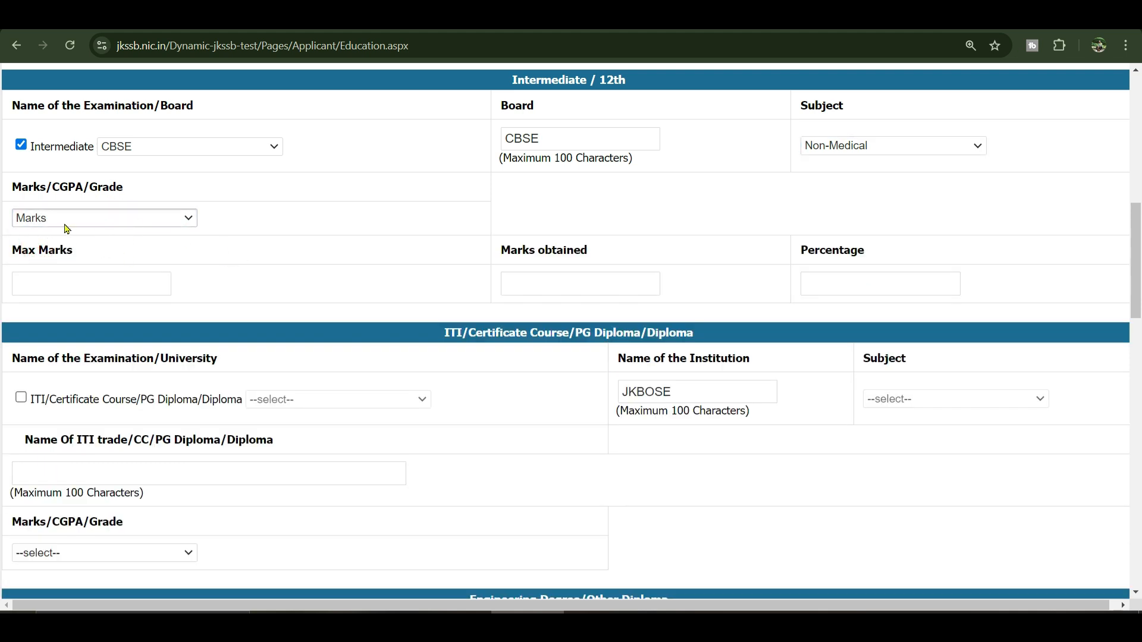
pyautogui.click(56, 282)
pyautogui.write('500')
pyautogui.click(555, 280)
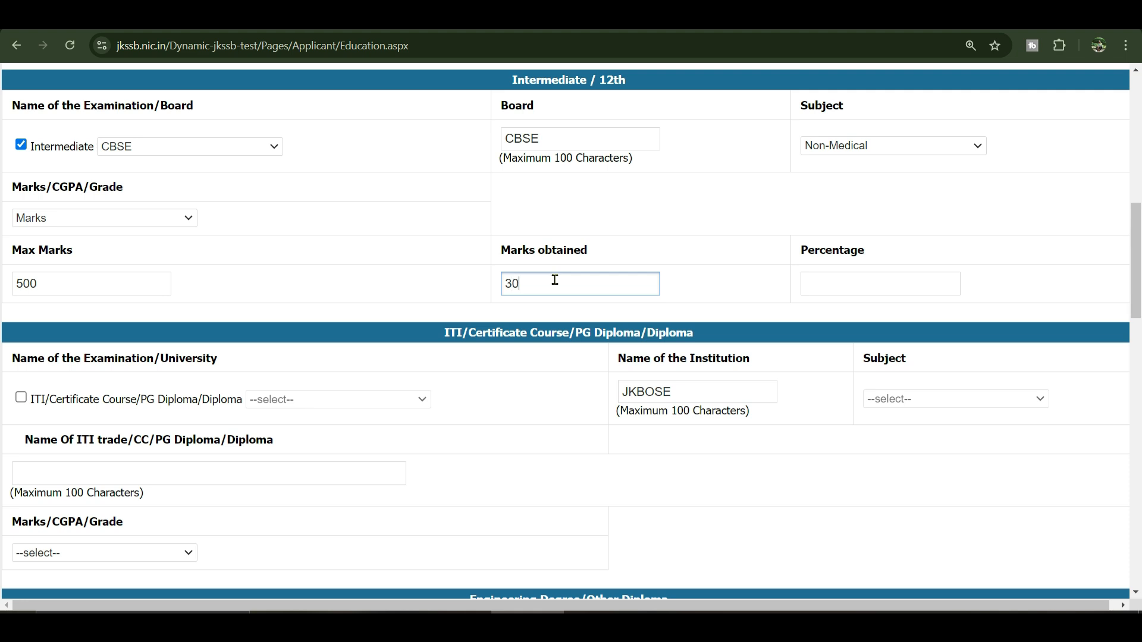
pyautogui.click(730, 284)
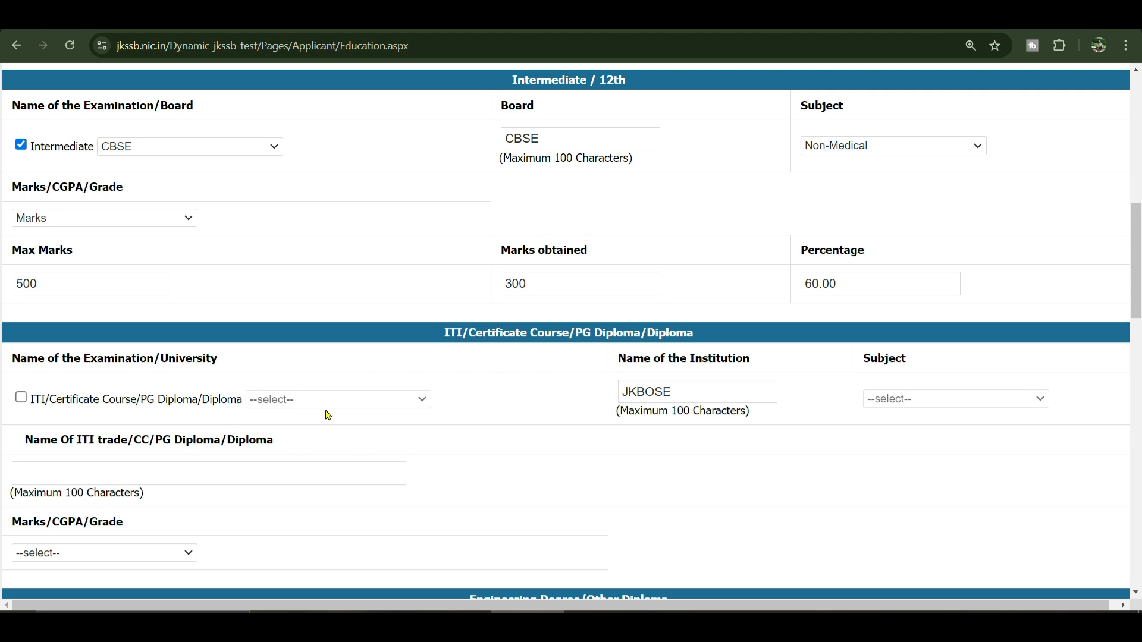
# Step: Leave the diploma, graduation, post-graduation and other sections unselected and submit the education details
pyautogui.scroll(-3, 334, 466)
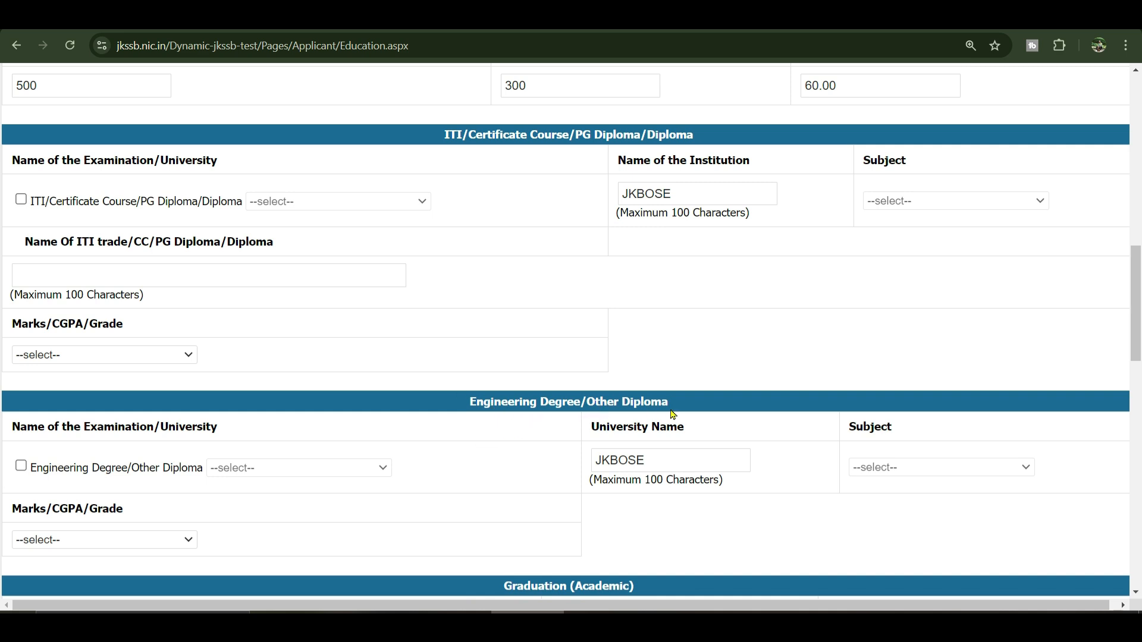
pyautogui.scroll(-3, 559, 474)
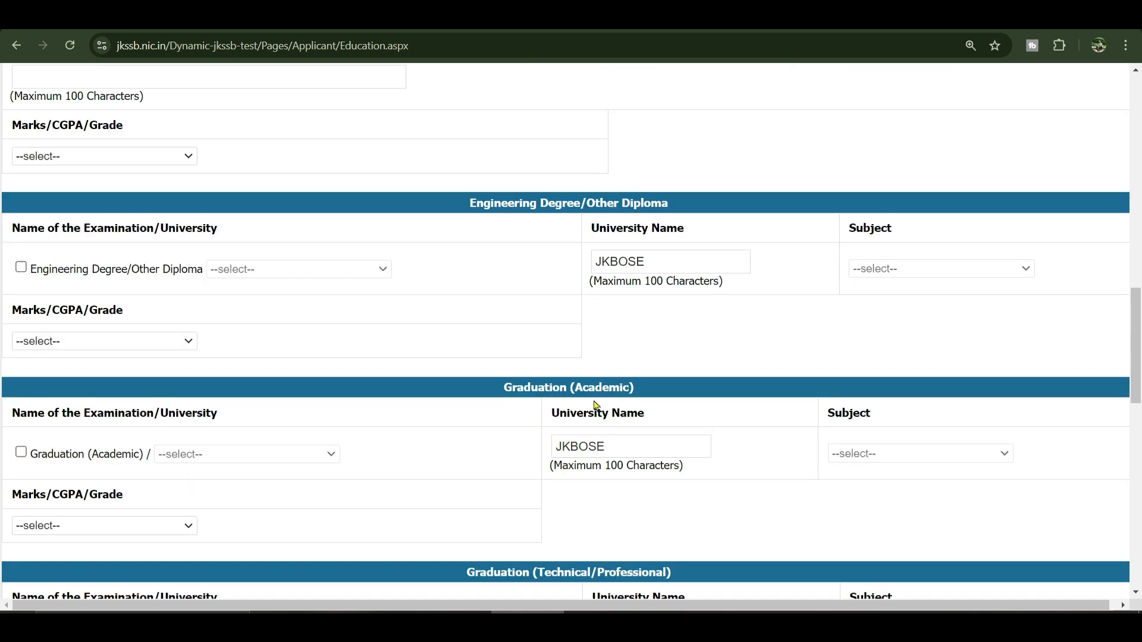
pyautogui.scroll(-3, 684, 478)
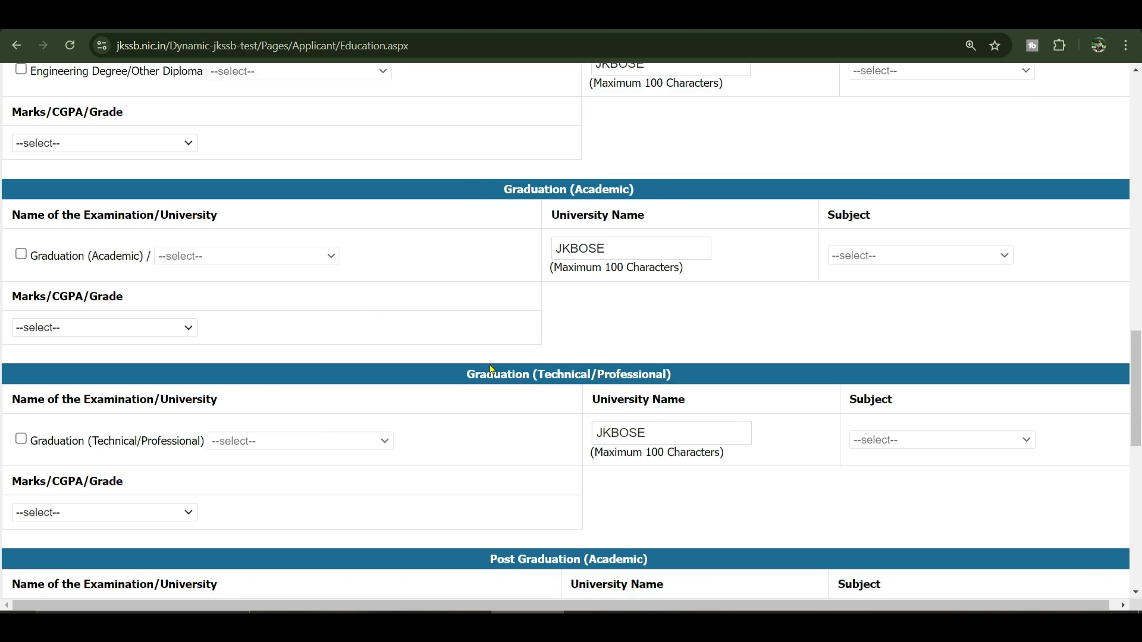
pyautogui.scroll(-6, 512, 357)
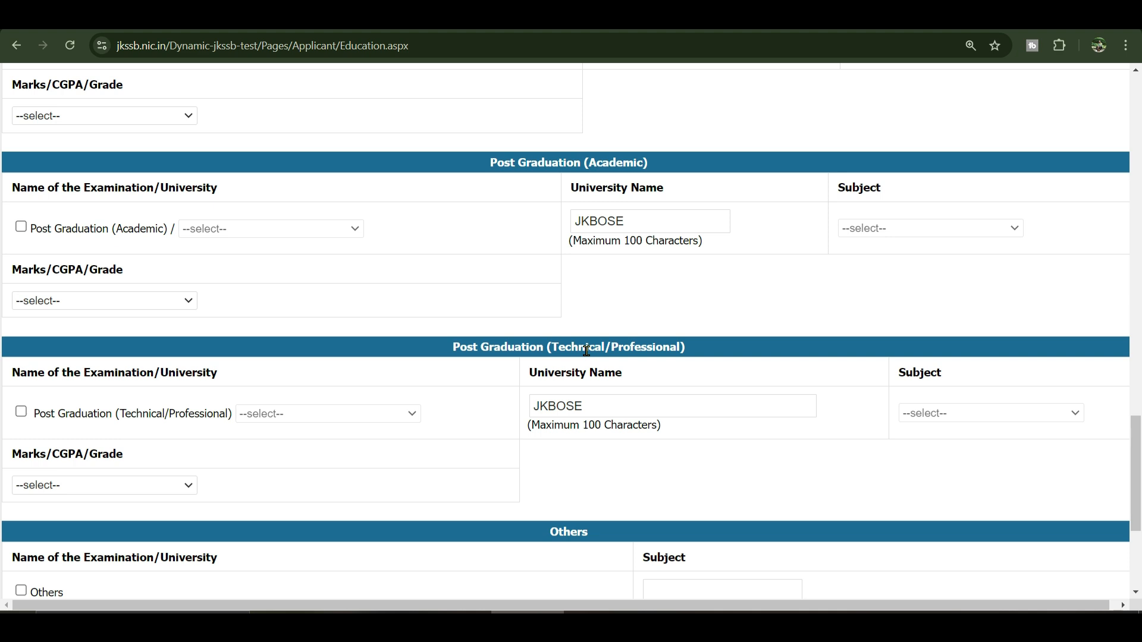
pyautogui.scroll(-4, 587, 351)
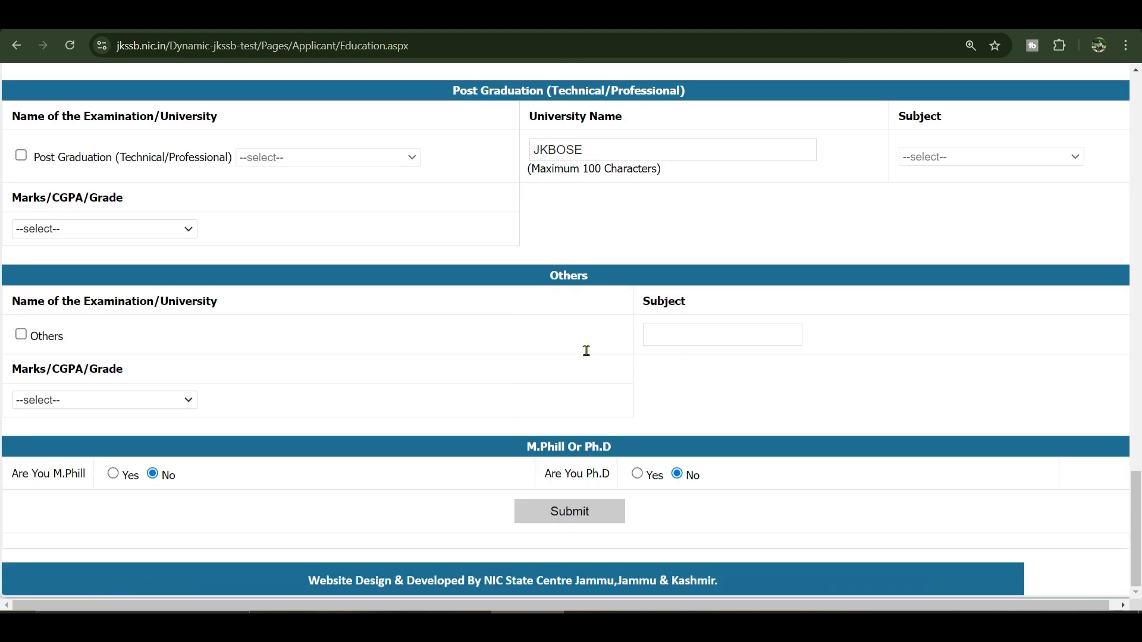
pyautogui.click(569, 520)
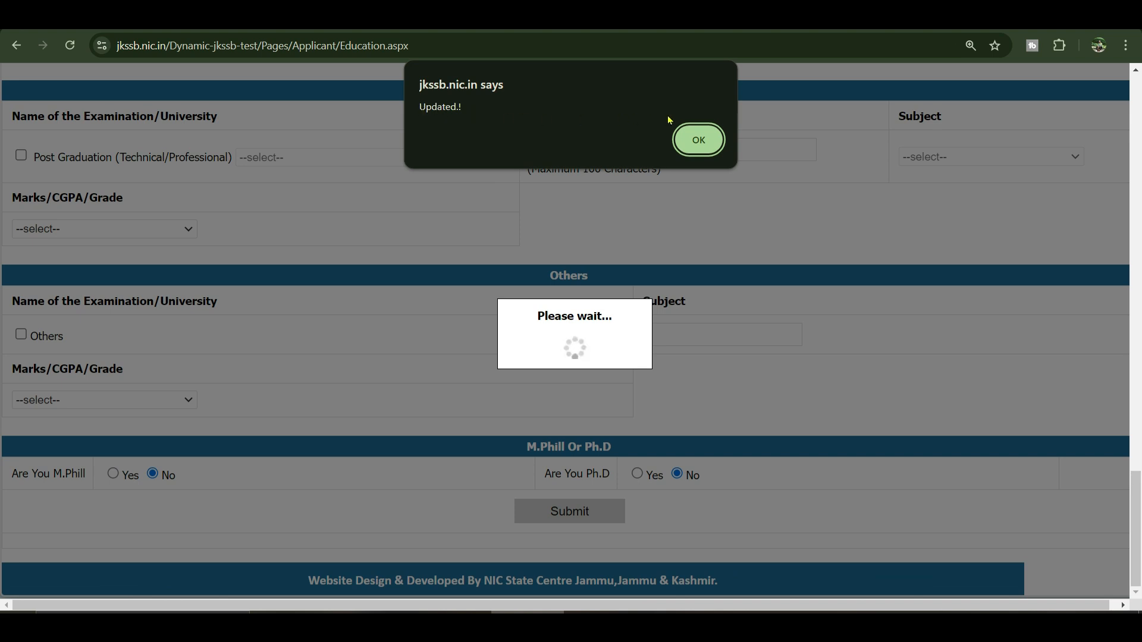
pyautogui.click(694, 139)
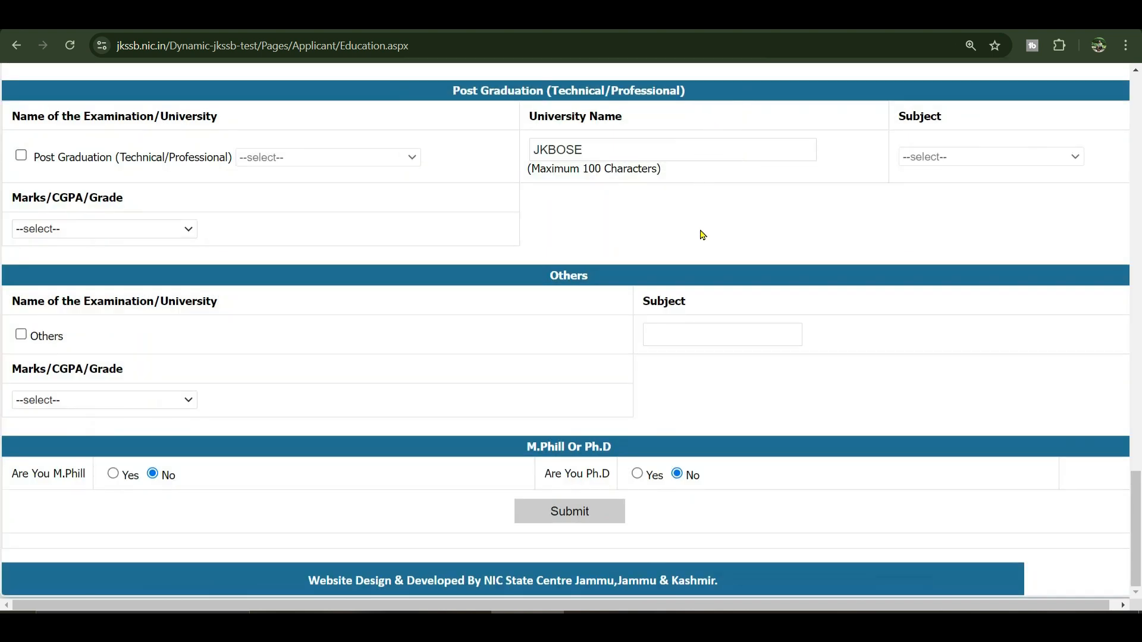
# Step: Start the application for the Constable post under Advertisement Notice 01 of 2024 and accept that the instructions have been read
pyautogui.scroll(20, 703, 235)
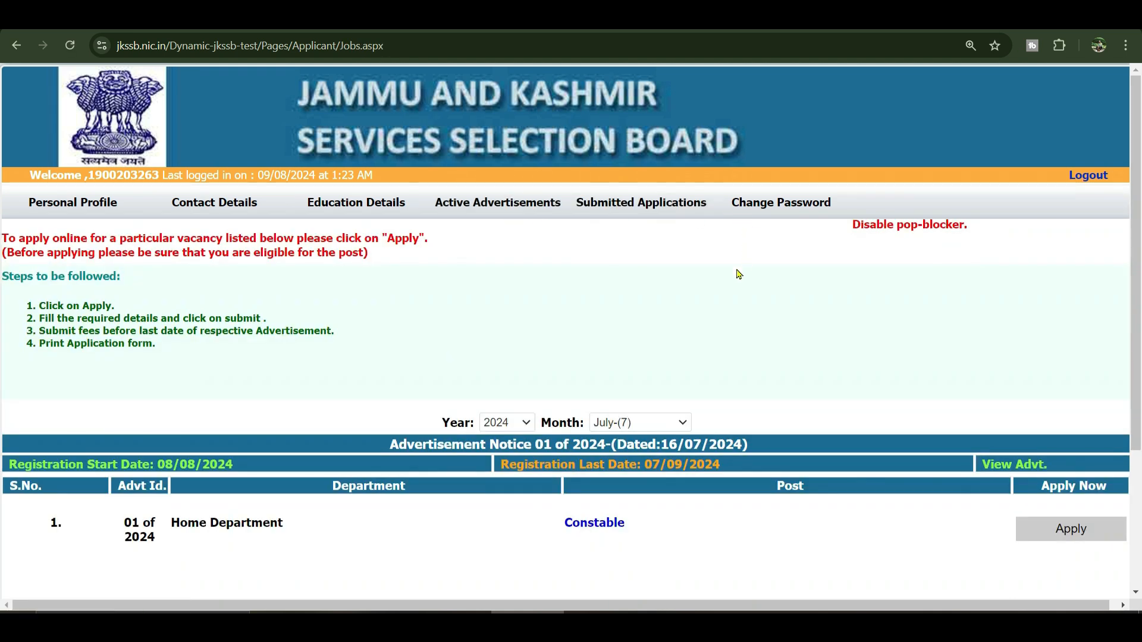
pyautogui.scroll(-3, 739, 275)
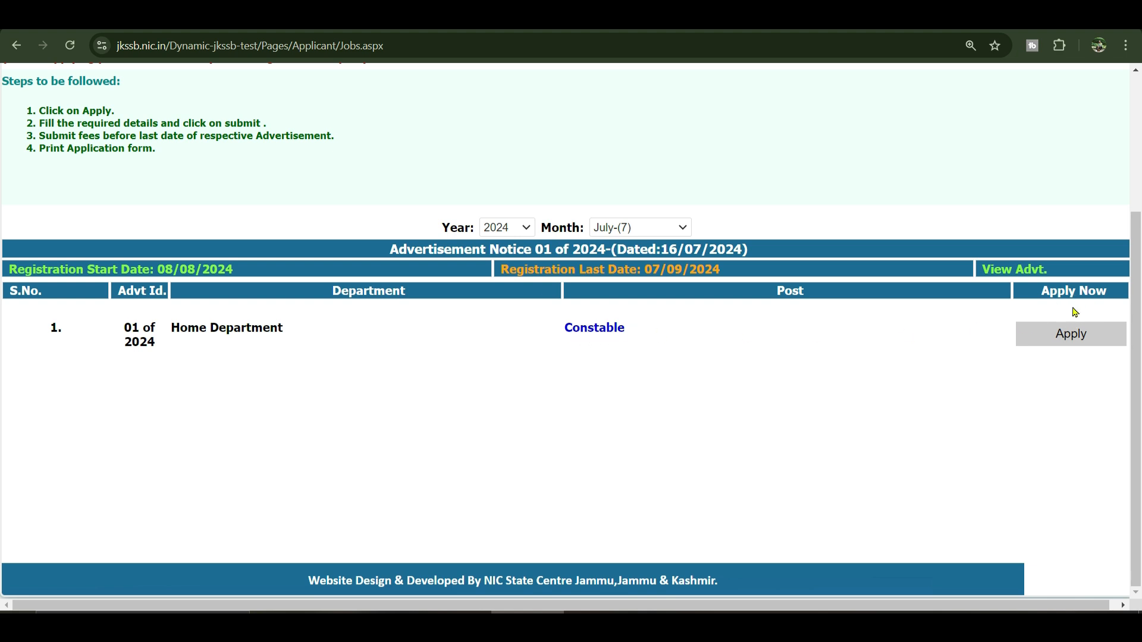
pyautogui.click(1065, 344)
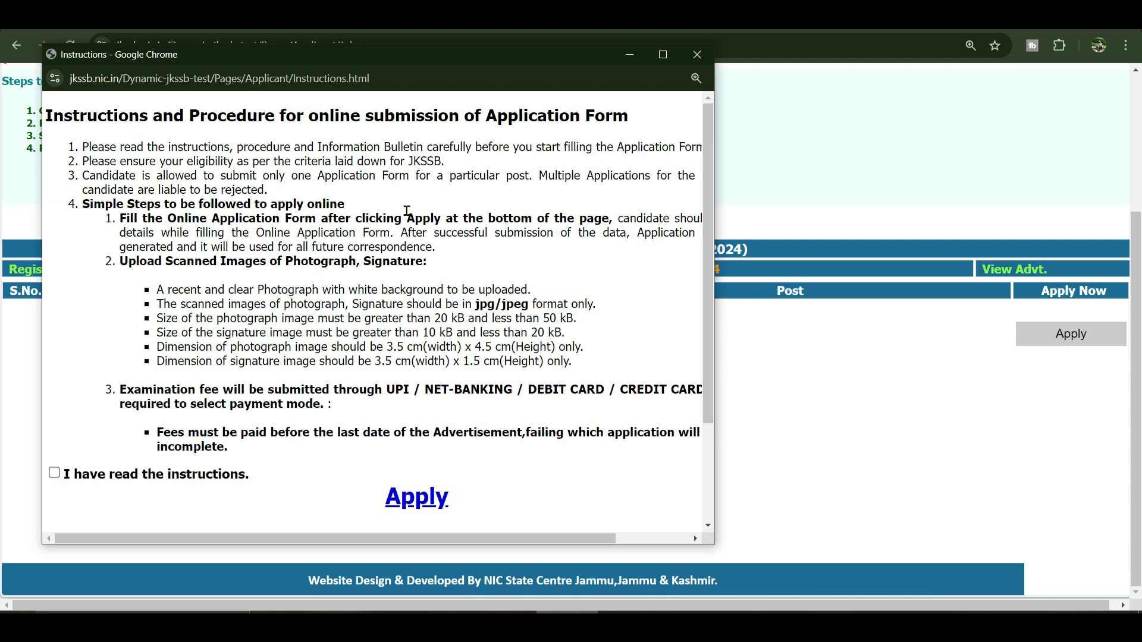
pyautogui.click(54, 475)
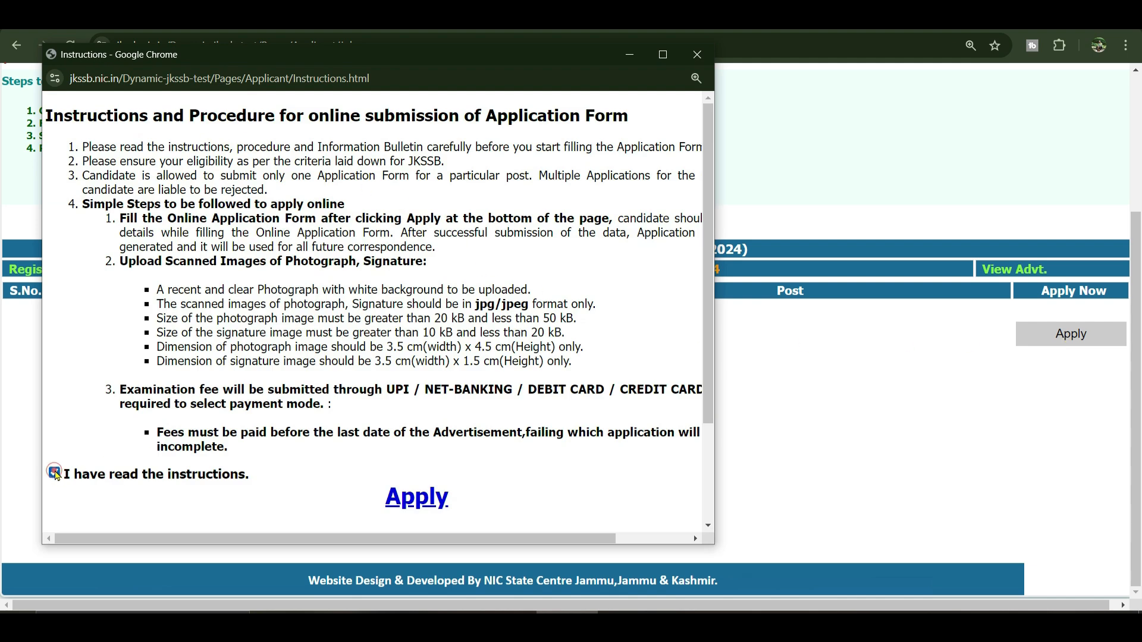
pyautogui.click(417, 504)
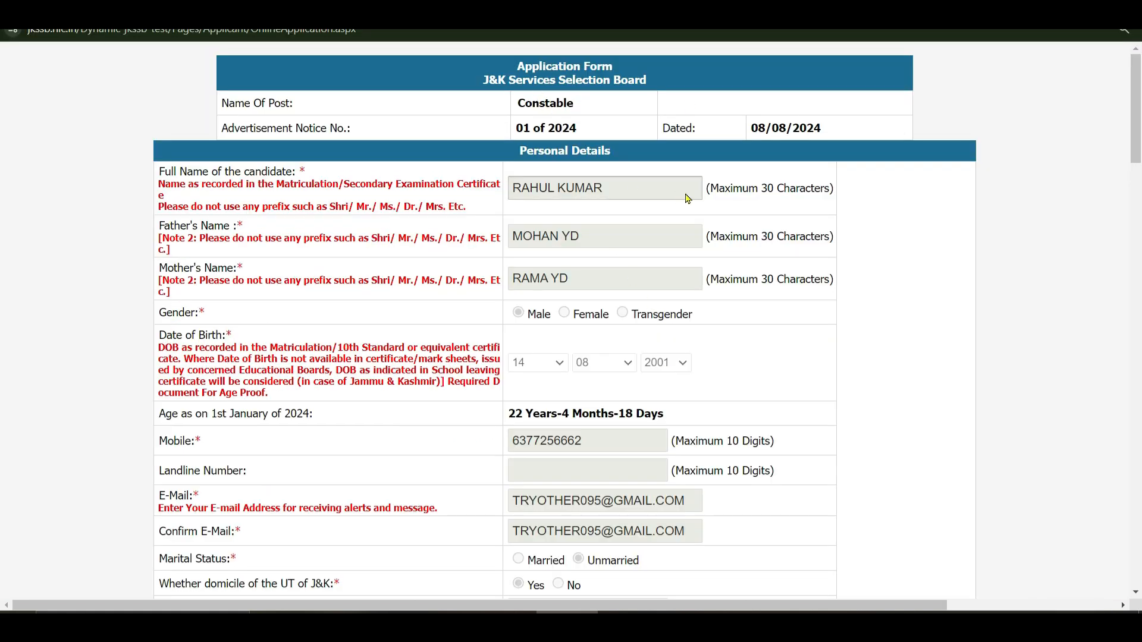
# Step: Set the examination centre to Jammu in the personal details of the application form
pyautogui.scroll(-5, 645, 247)
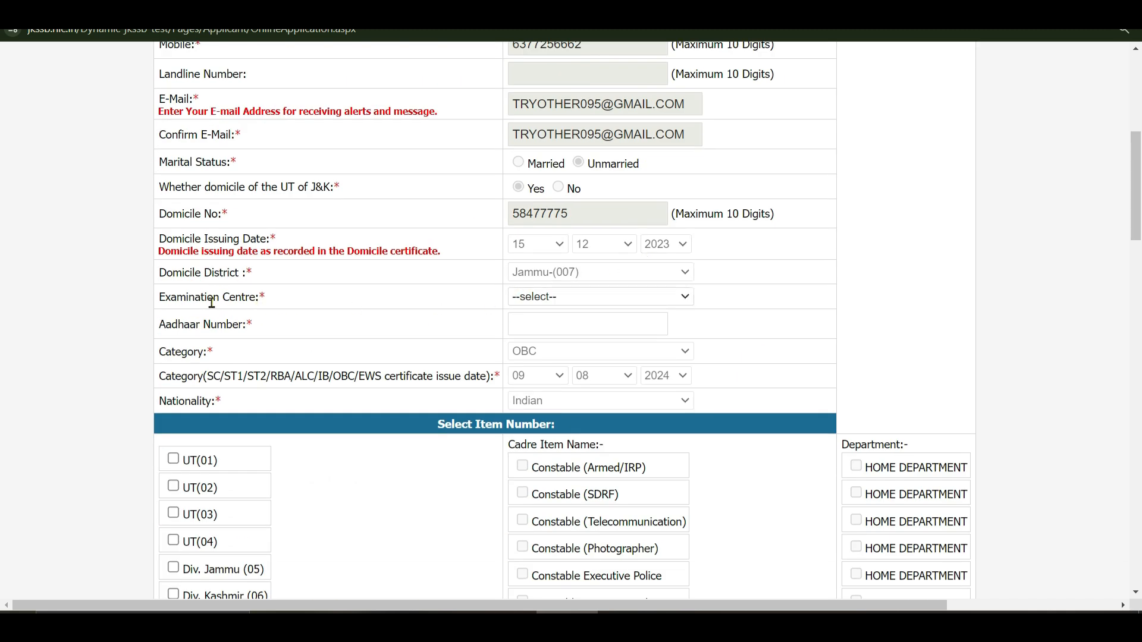
pyautogui.click(549, 296)
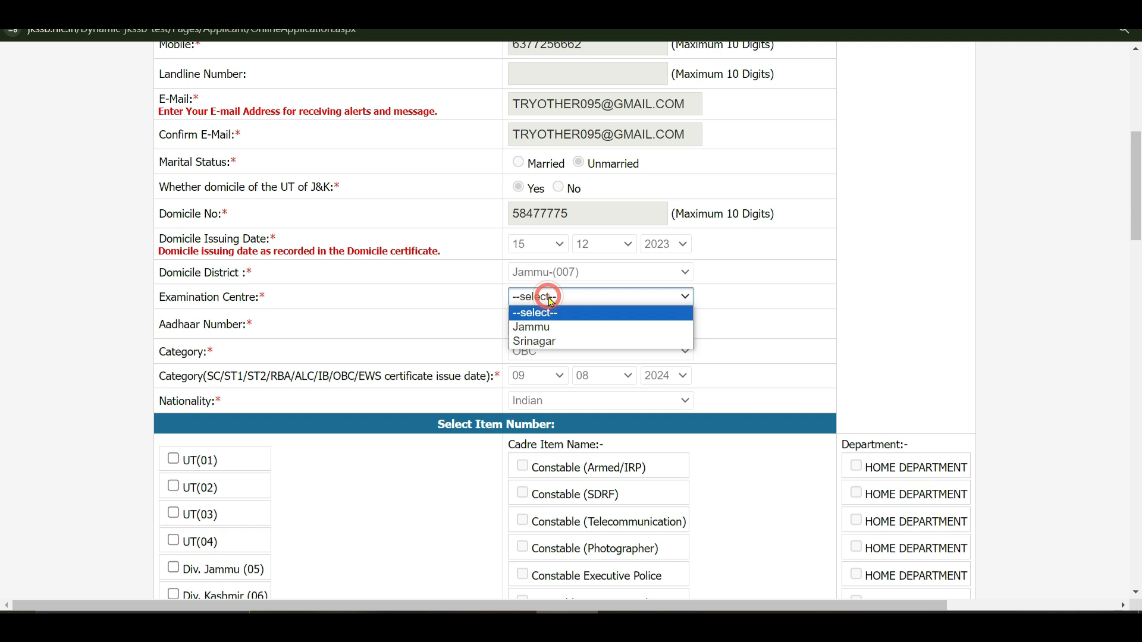
pyautogui.click(541, 331)
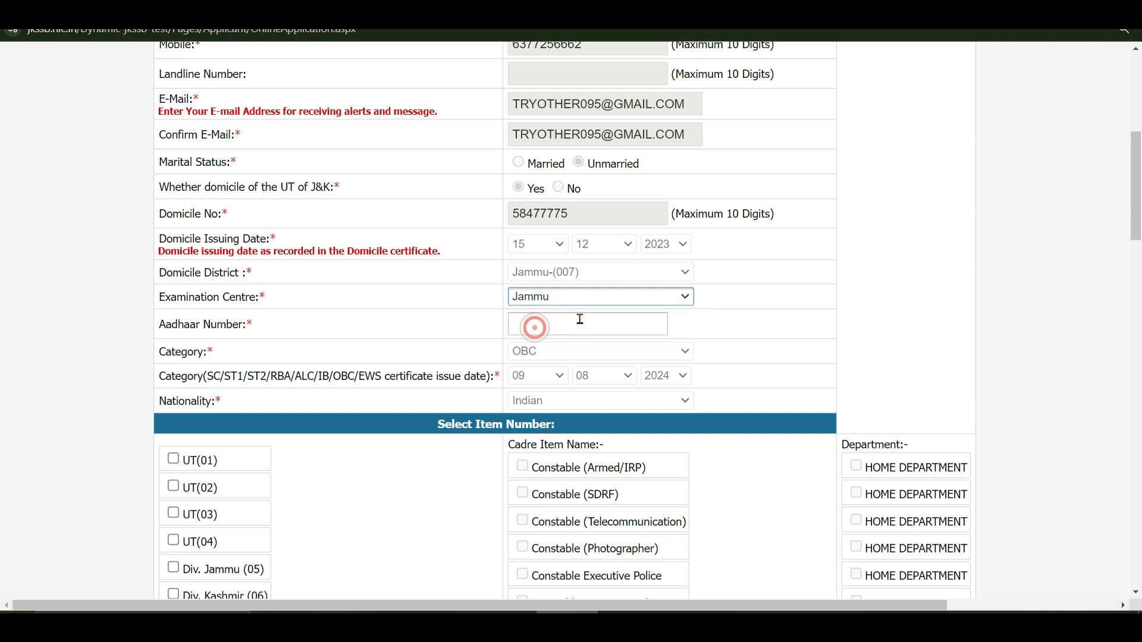
pyautogui.click(234, 331)
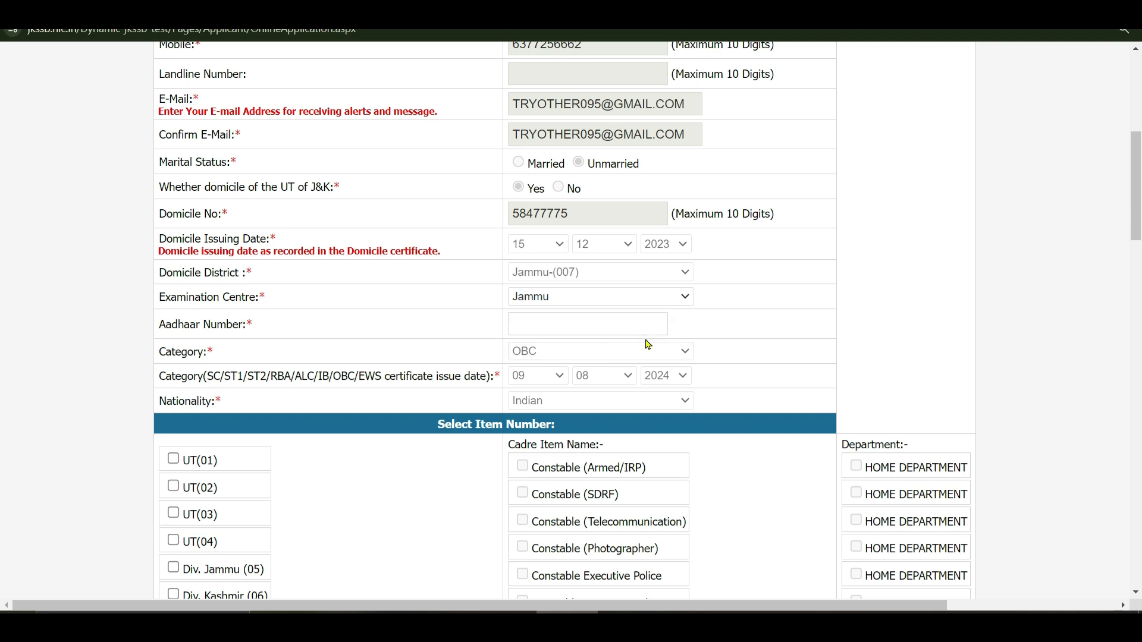
# Step: Select the item numbers UT(01), UT(02), UT(03), UT(04) and Div. Jammu (05)
pyautogui.scroll(-6, 630, 348)
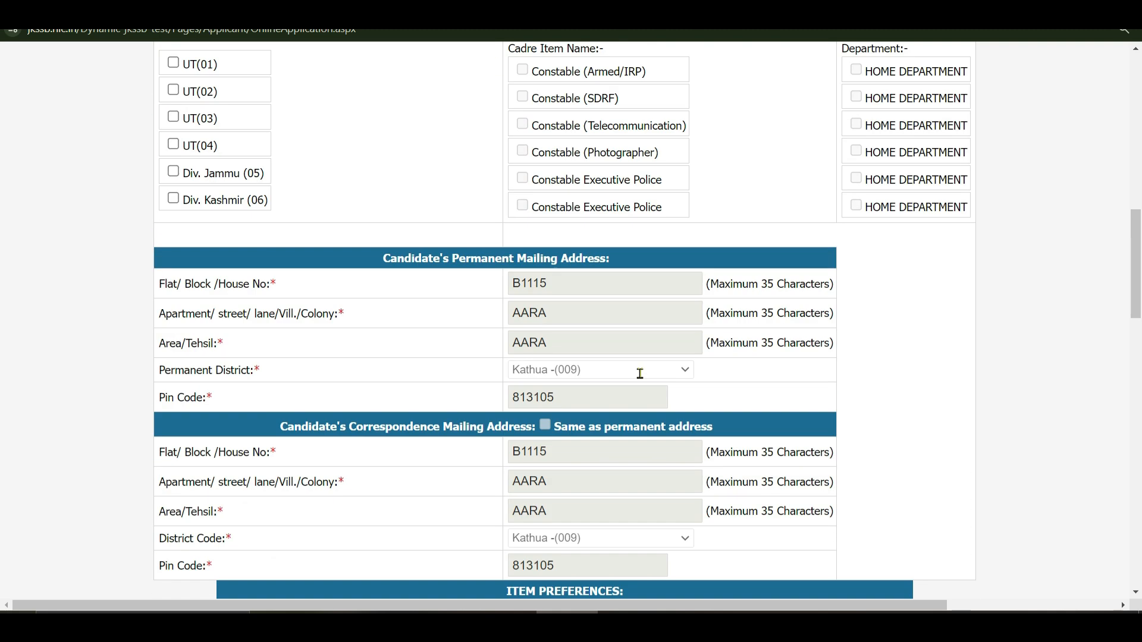
pyautogui.scroll(3, 617, 352)
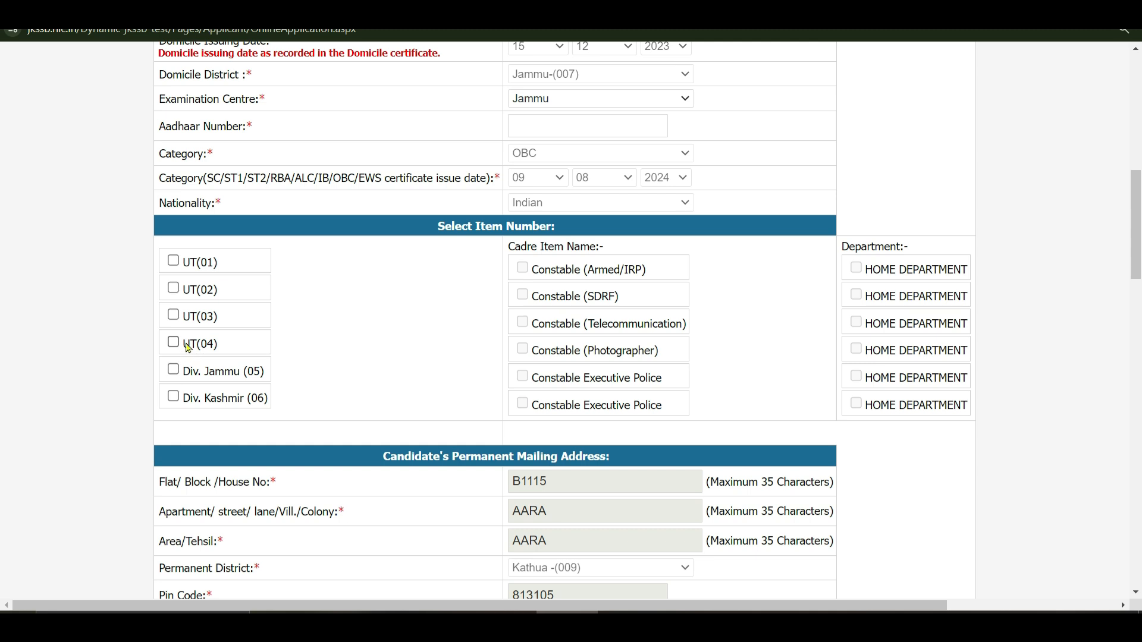
pyautogui.click(176, 264)
pyautogui.click(173, 304)
pyautogui.click(174, 290)
pyautogui.click(173, 370)
pyautogui.click(174, 343)
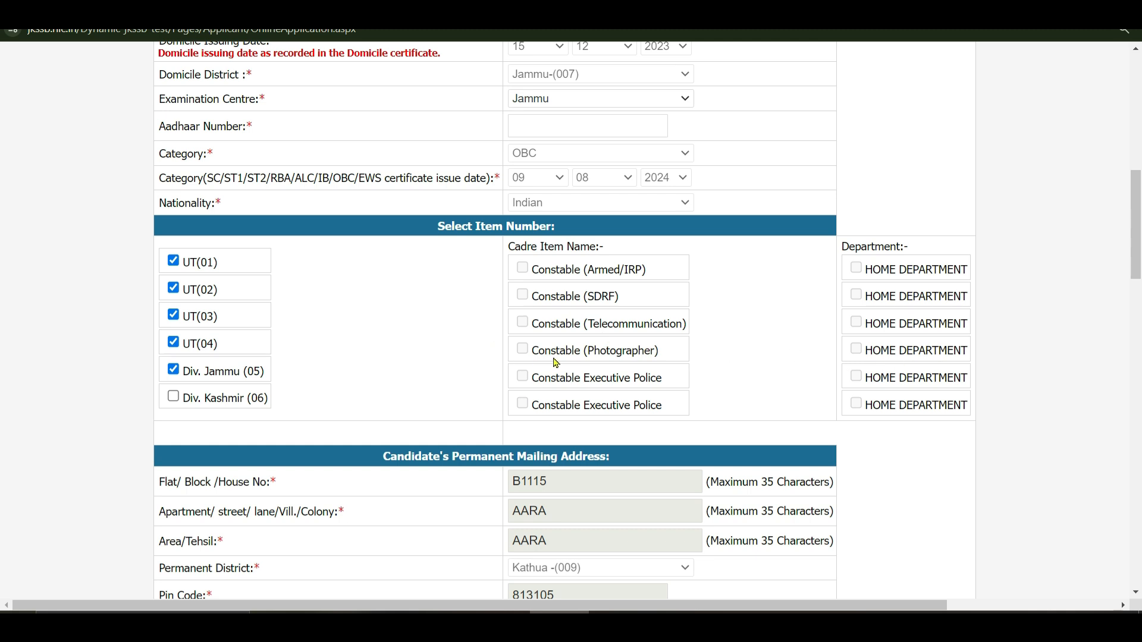
# Step: Set the item preferences in order: Constable Armed / IRP, Constable SDRF, Constable Executive Police Div Jammu, Constable Executive Police Div Kashmir
pyautogui.scroll(-7, 557, 363)
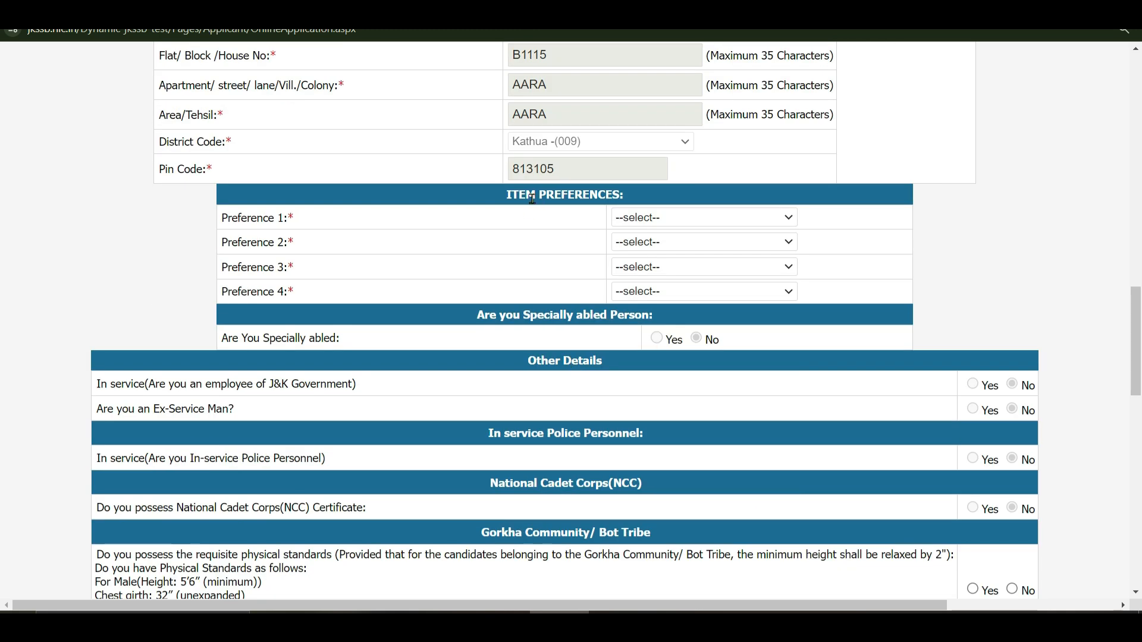
pyautogui.click(635, 218)
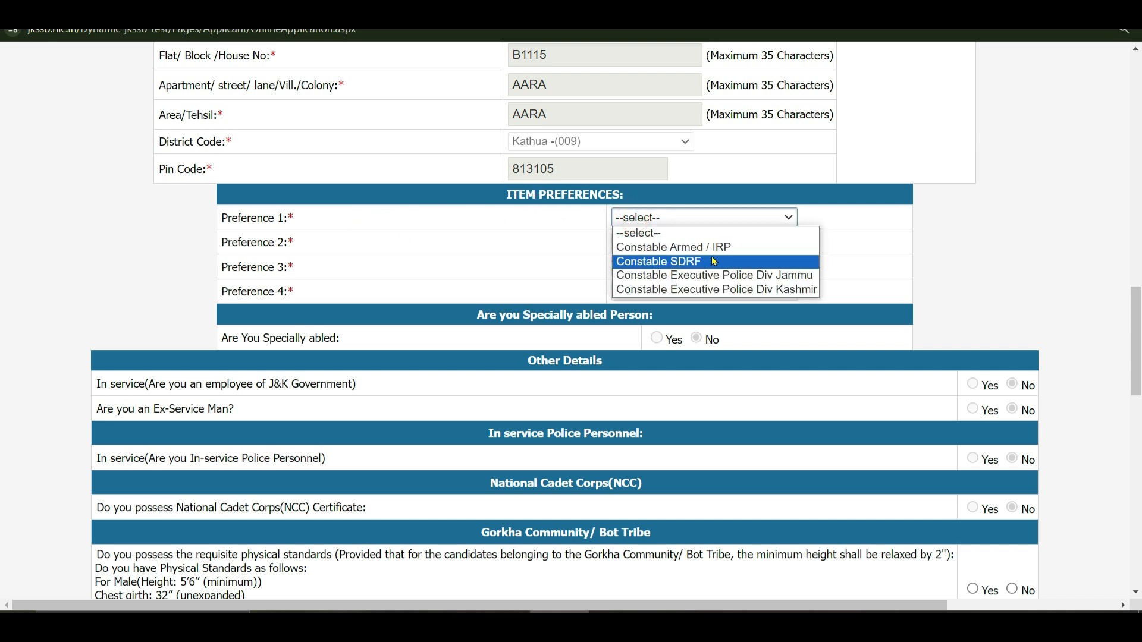
pyautogui.click(716, 247)
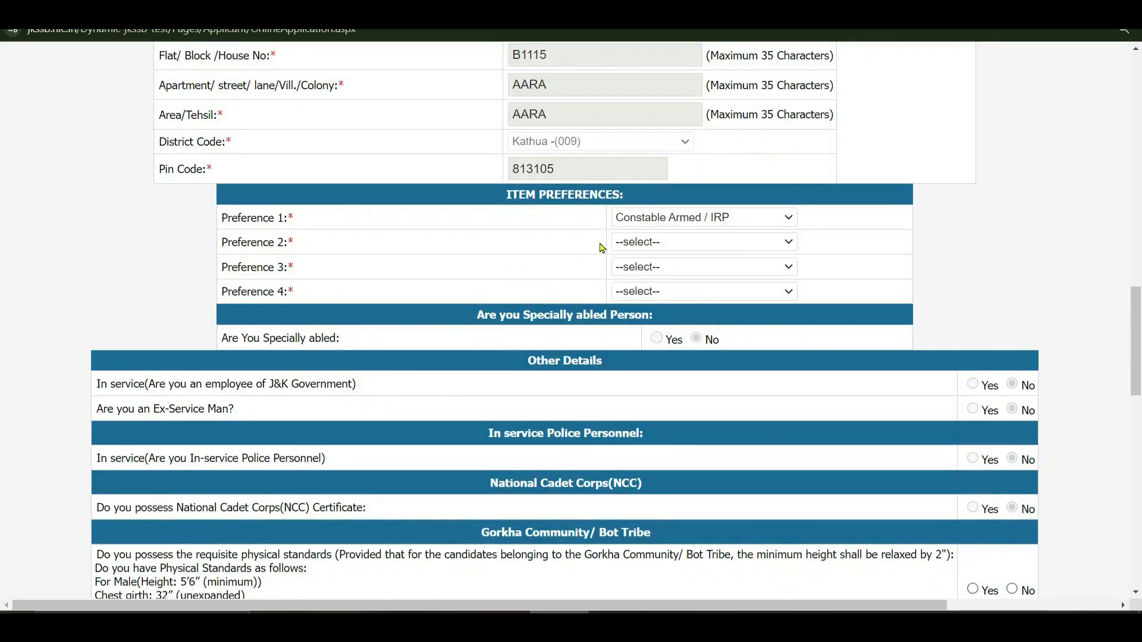
pyautogui.click(631, 242)
pyautogui.click(694, 288)
pyautogui.click(645, 267)
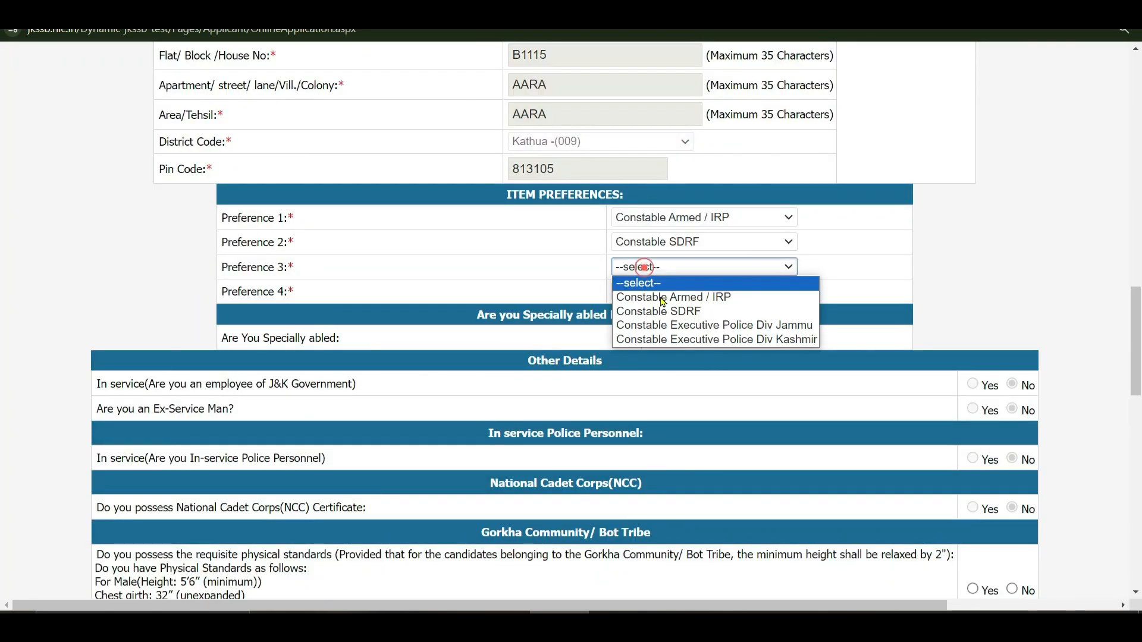
pyautogui.click(690, 326)
pyautogui.click(662, 292)
pyautogui.click(690, 363)
# Step: Check the remaining form sections, accept the declaration, fill in the verification code and try to submit the application
pyautogui.scroll(-10, 687, 262)
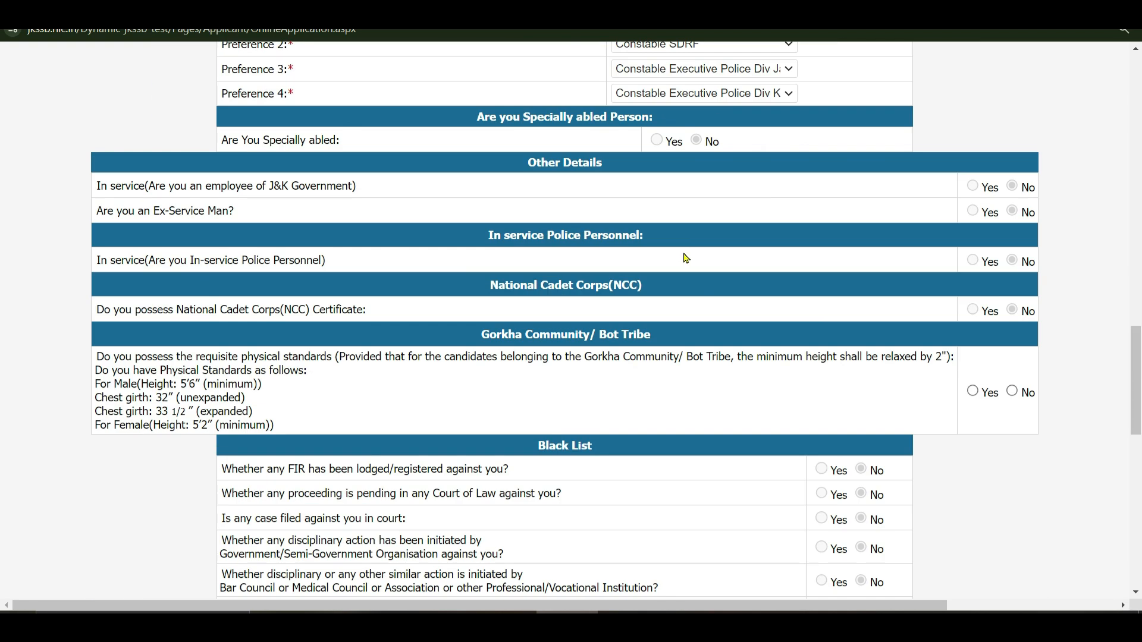
pyautogui.scroll(-10, 687, 259)
pyautogui.scroll(4, 688, 259)
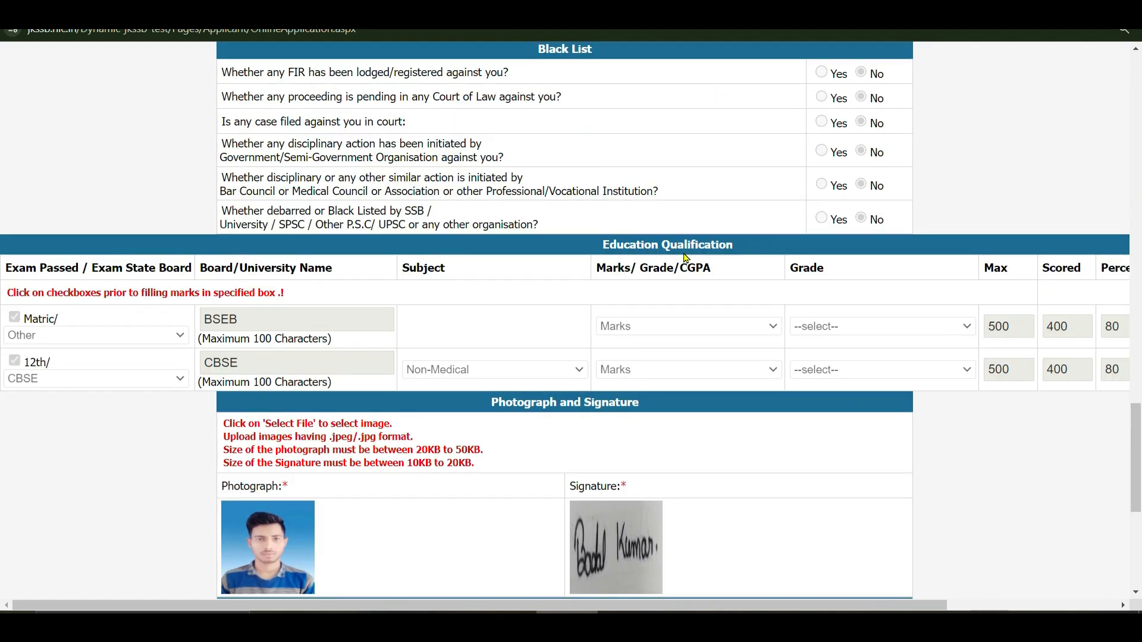
pyautogui.scroll(-6, 686, 259)
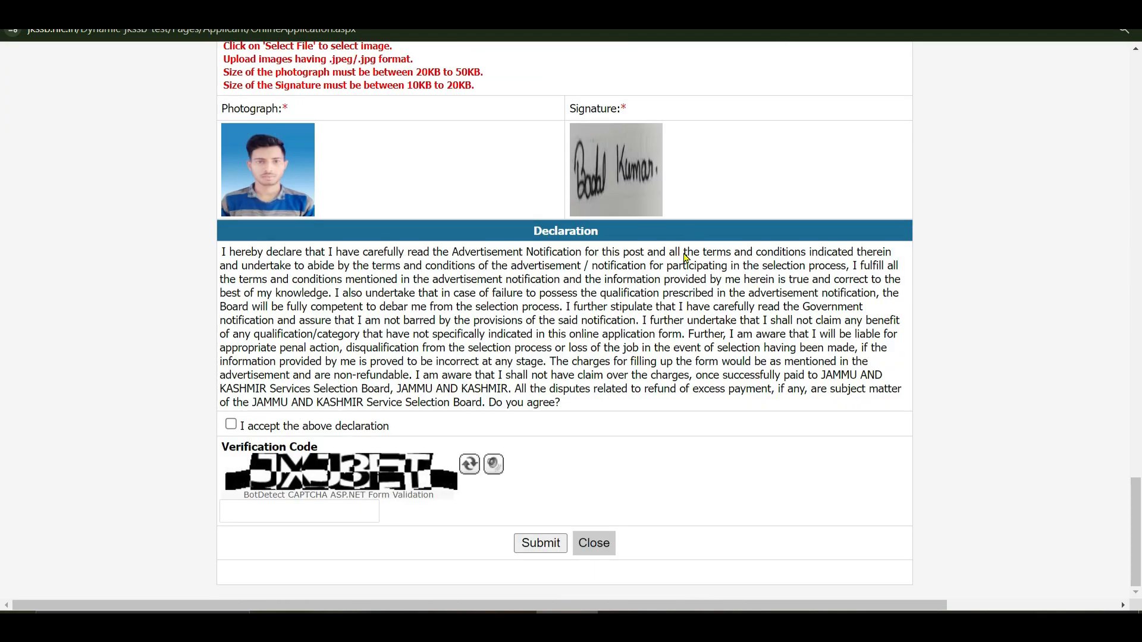
pyautogui.click(231, 426)
pyautogui.click(323, 513)
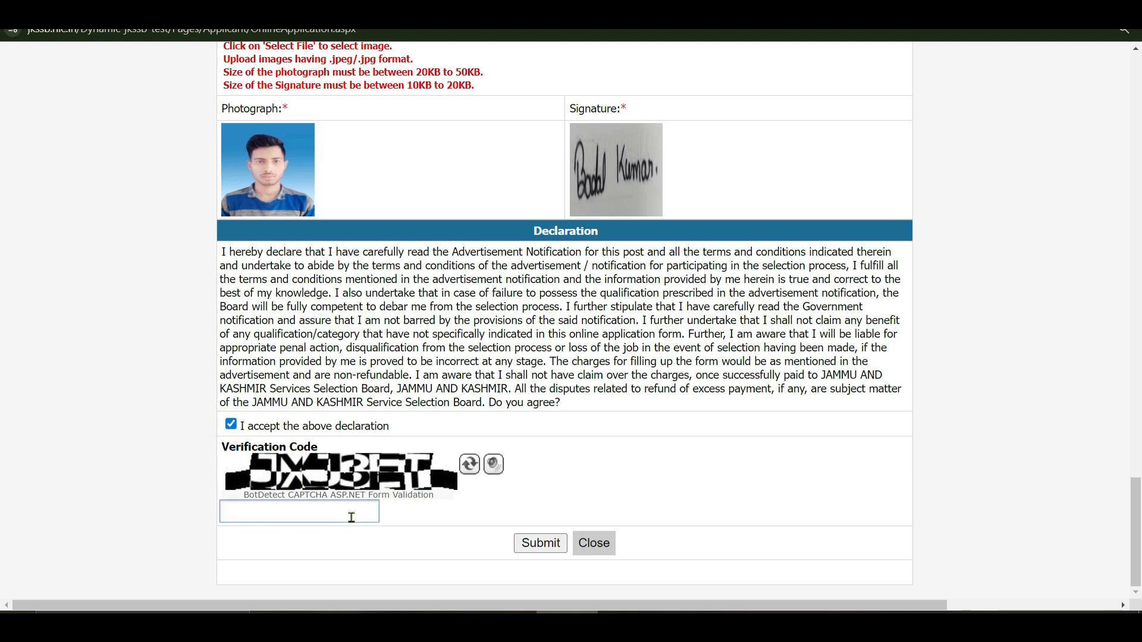
pyautogui.click(529, 555)
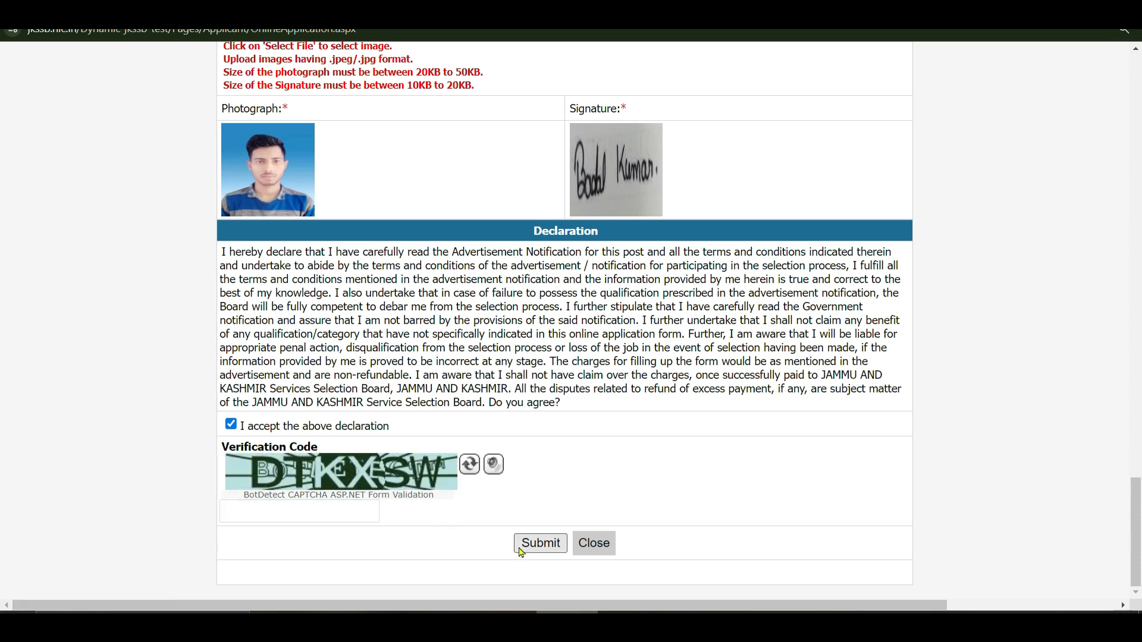
# Step: Answer Yes to possessing the requisite physical standards, fill in the new verification code and submit the application form
pyautogui.scroll(10, 667, 450)
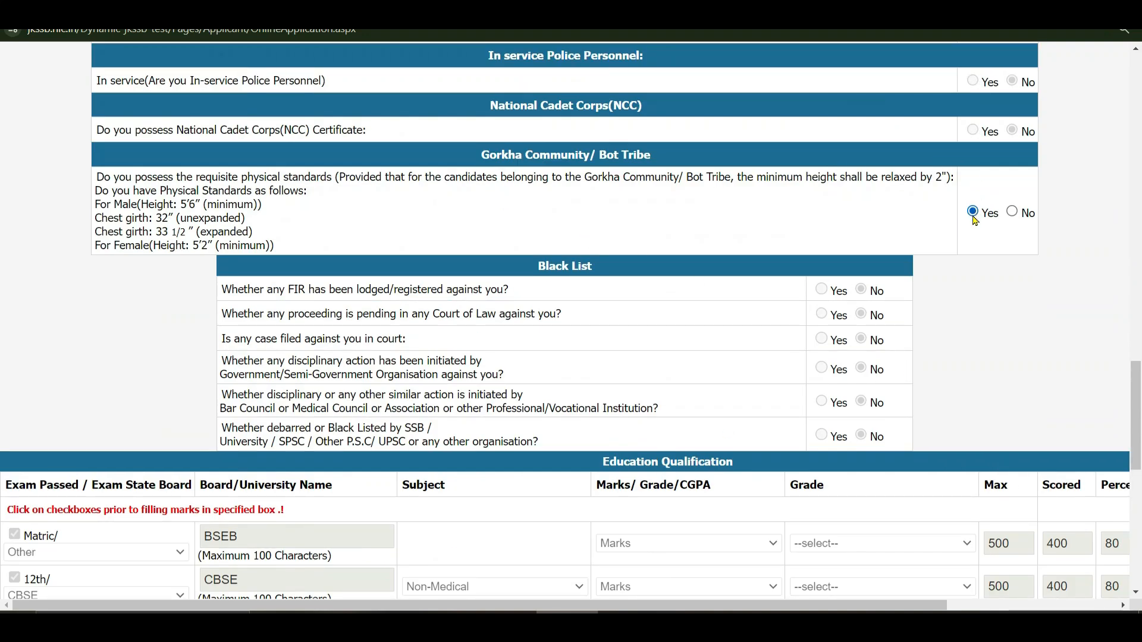
pyautogui.scroll(-10, 878, 262)
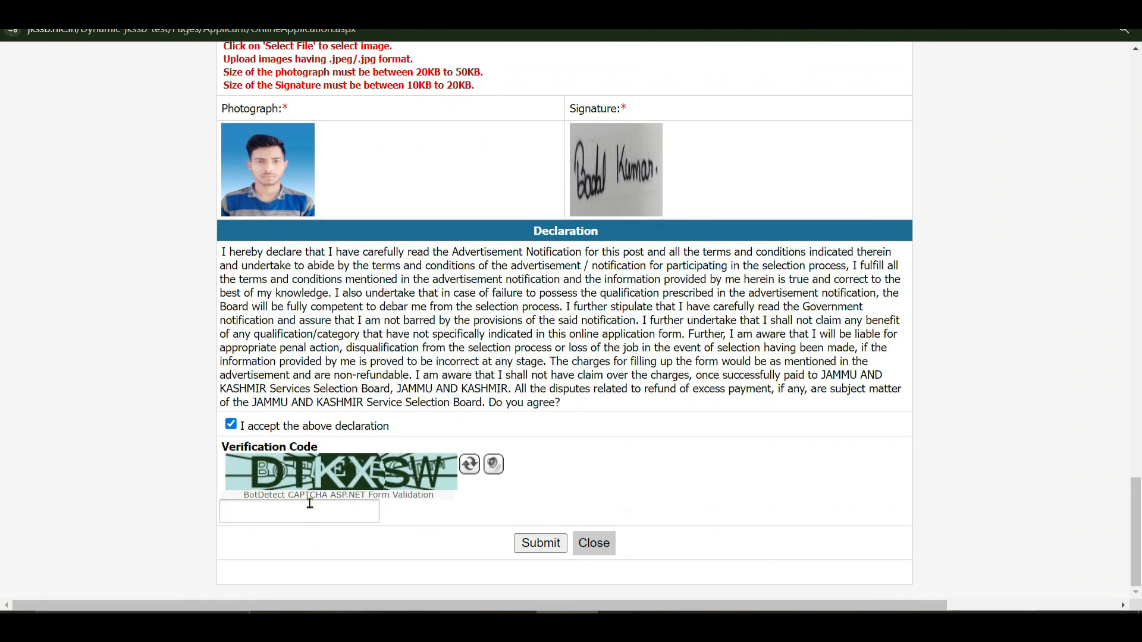
pyautogui.click(539, 544)
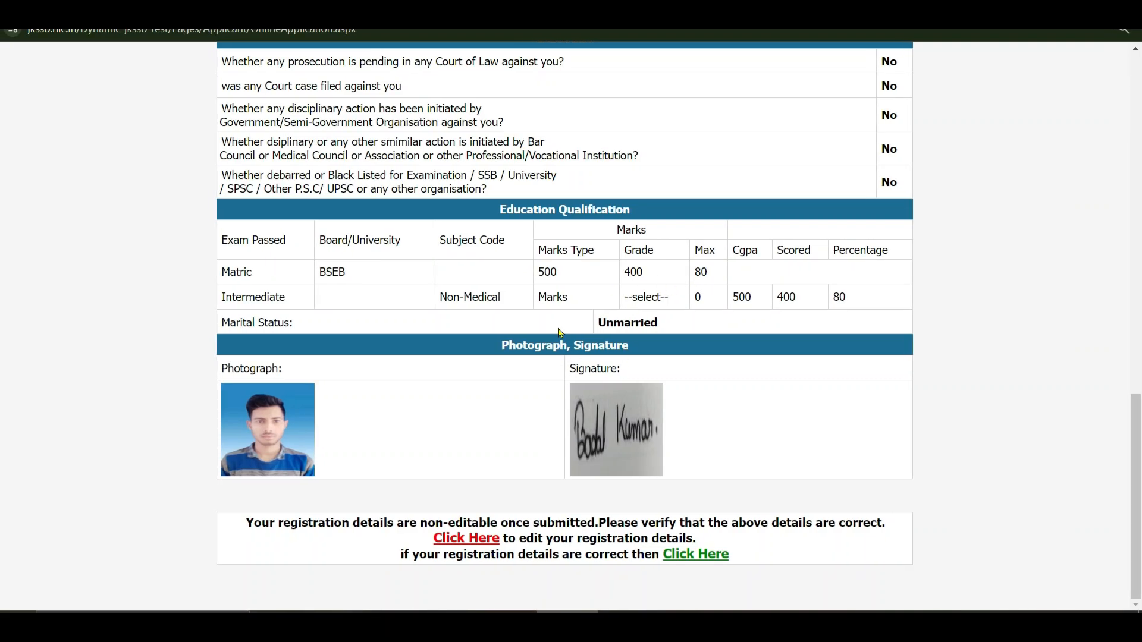
# Step: Review all sections of the registration details preview and confirm that the details are correct
pyautogui.scroll(20, 535, 326)
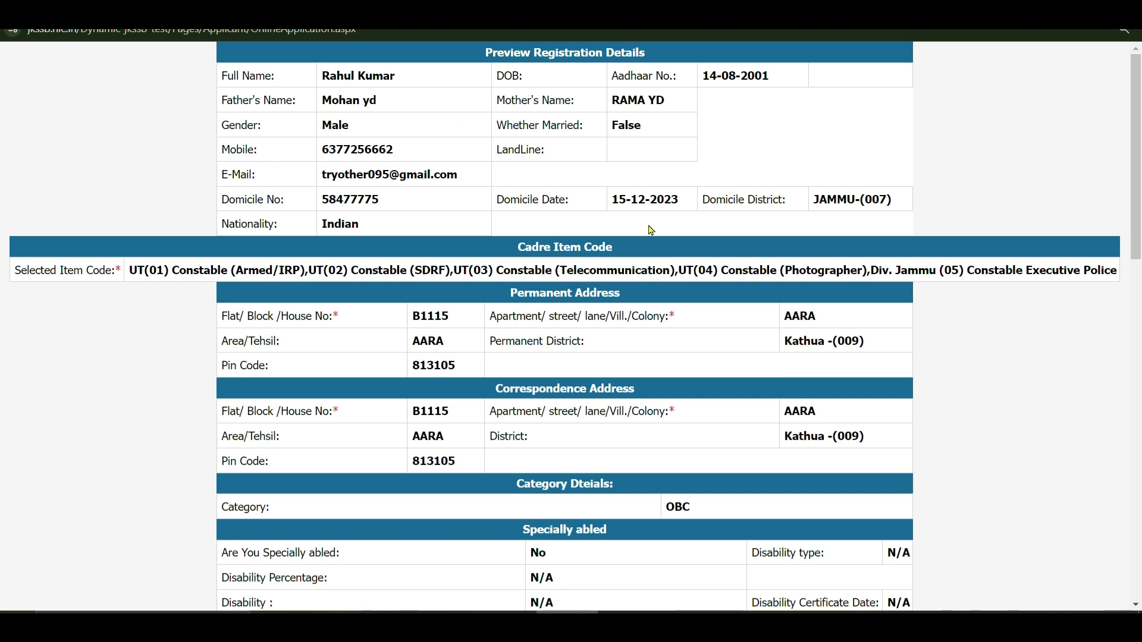
pyautogui.scroll(-6, 679, 244)
pyautogui.scroll(-5, 681, 249)
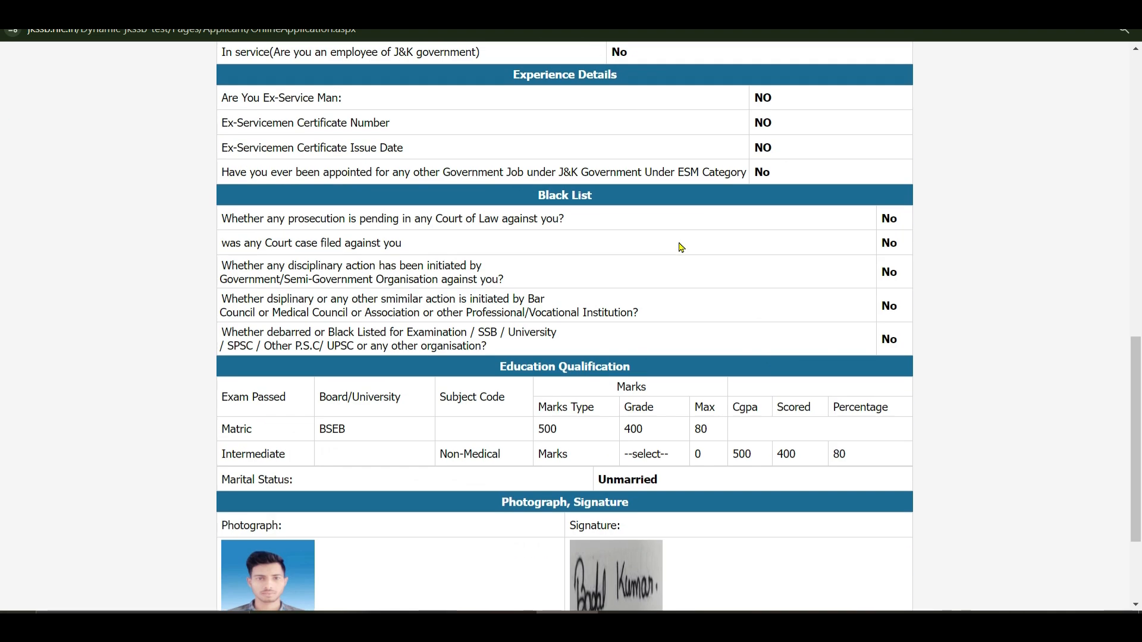
pyautogui.scroll(5, 681, 247)
pyautogui.scroll(-4, 586, 300)
pyautogui.scroll(-4, 586, 300)
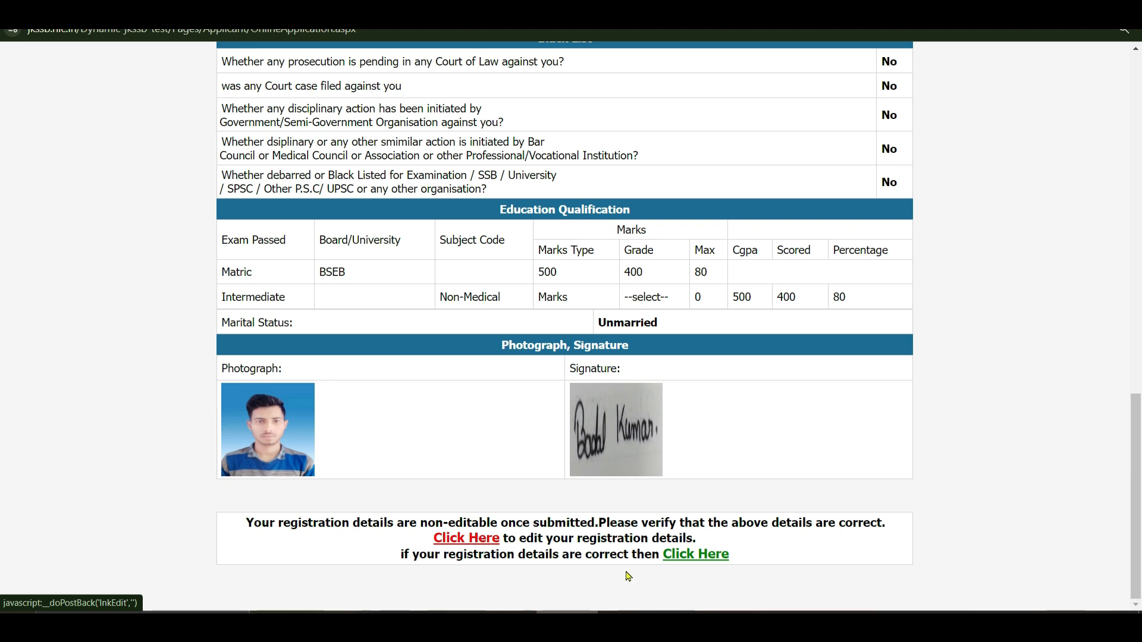
pyautogui.click(708, 555)
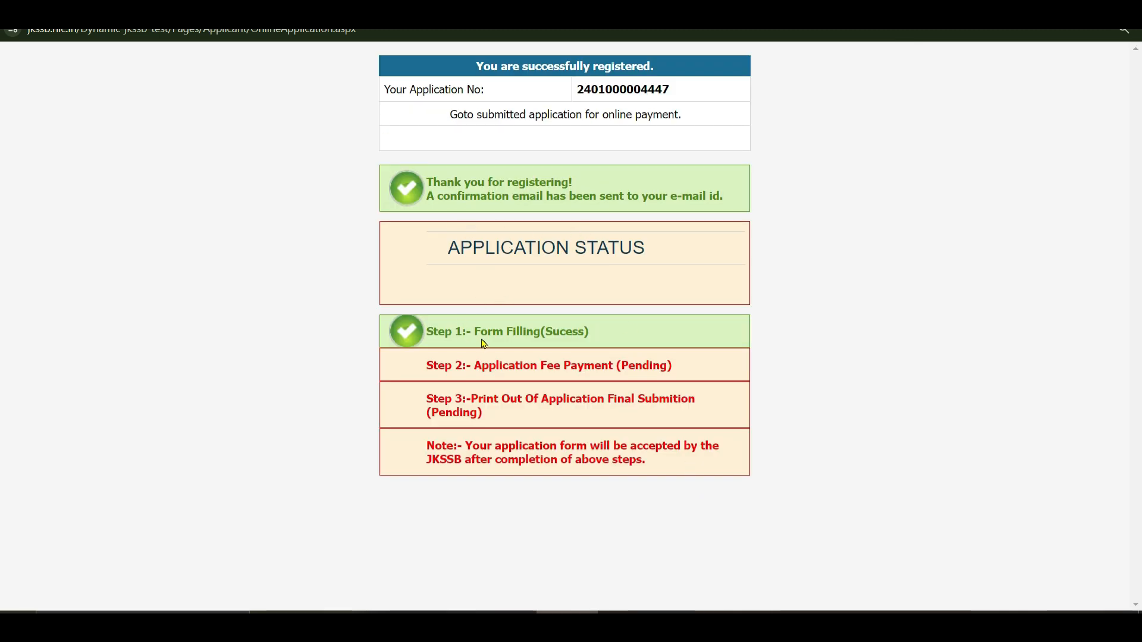
# Step: Read the form filling, fee payment and printout status steps, and open the list of submitted applications
pyautogui.moveTo(534, 334); pyautogui.dragTo(639, 336)
pyautogui.click(640, 336)
pyautogui.moveTo(482, 369); pyautogui.dragTo(637, 370)
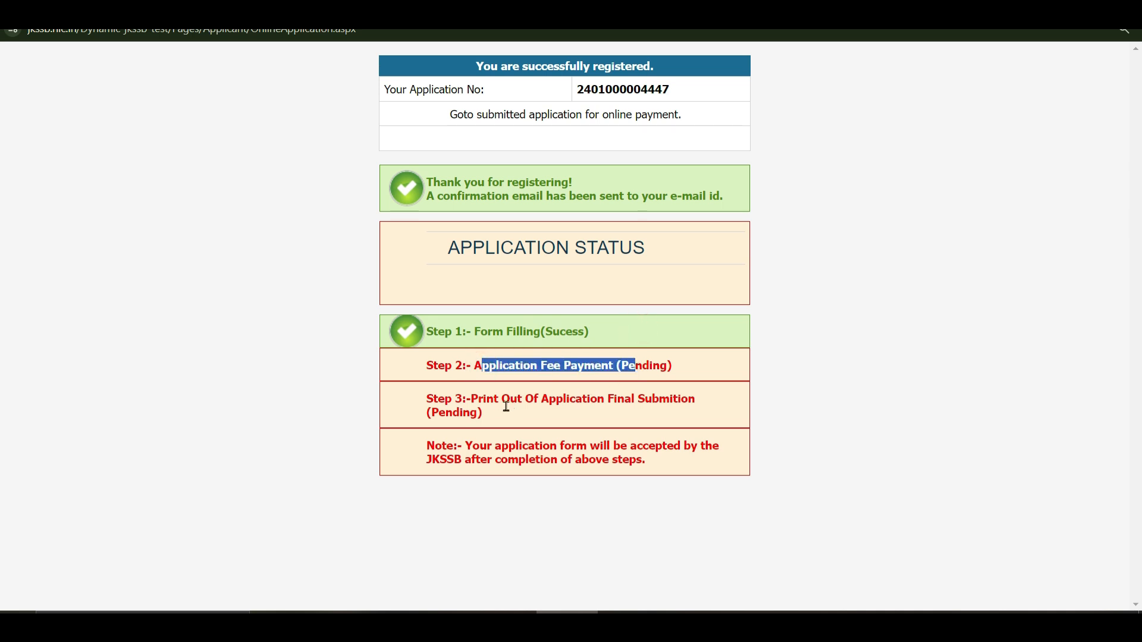
pyautogui.moveTo(482, 400); pyautogui.dragTo(515, 420)
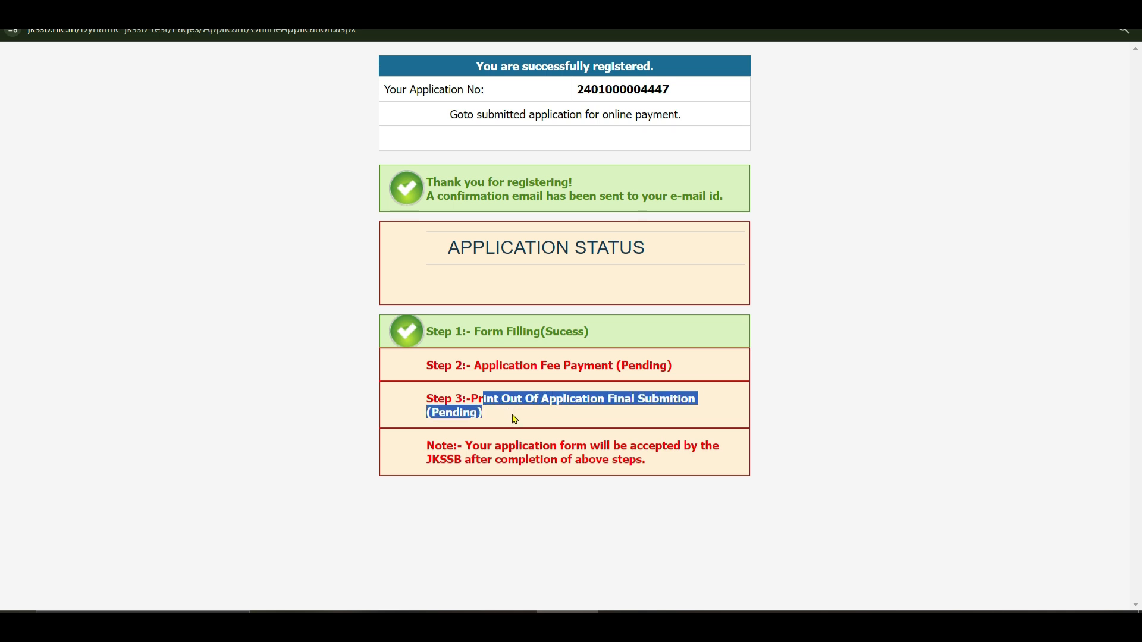
pyautogui.click(519, 421)
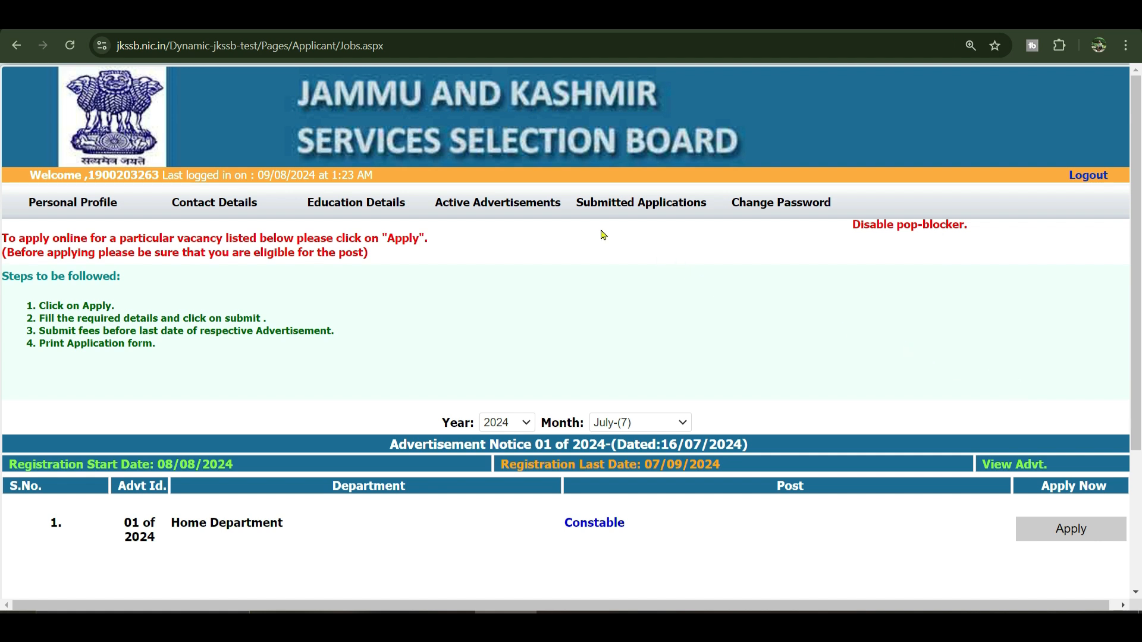
pyautogui.click(661, 213)
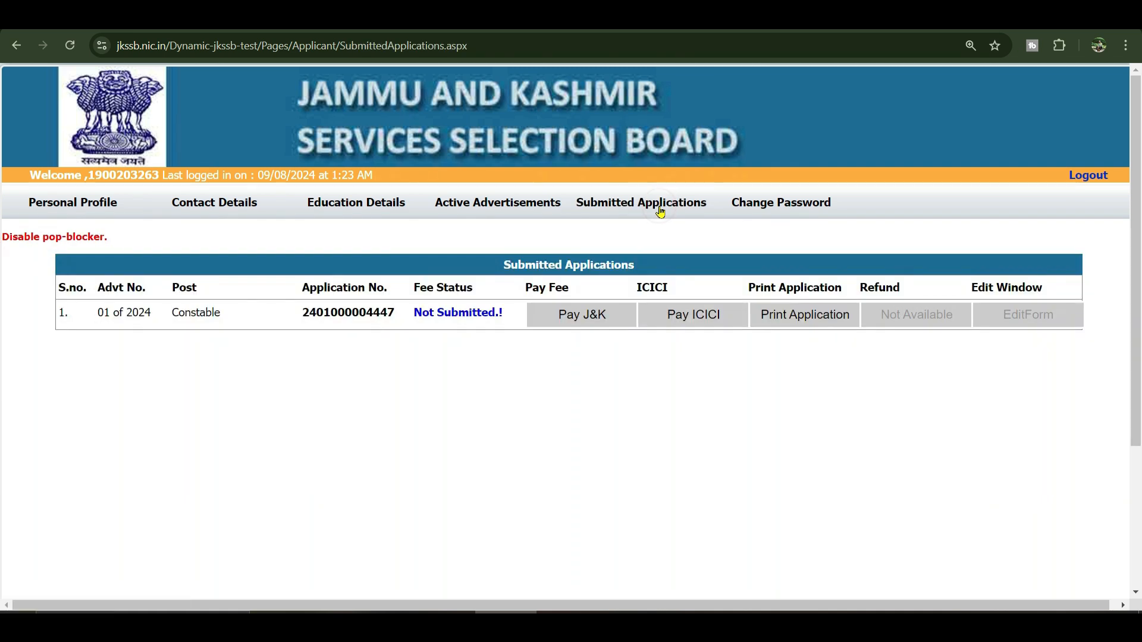